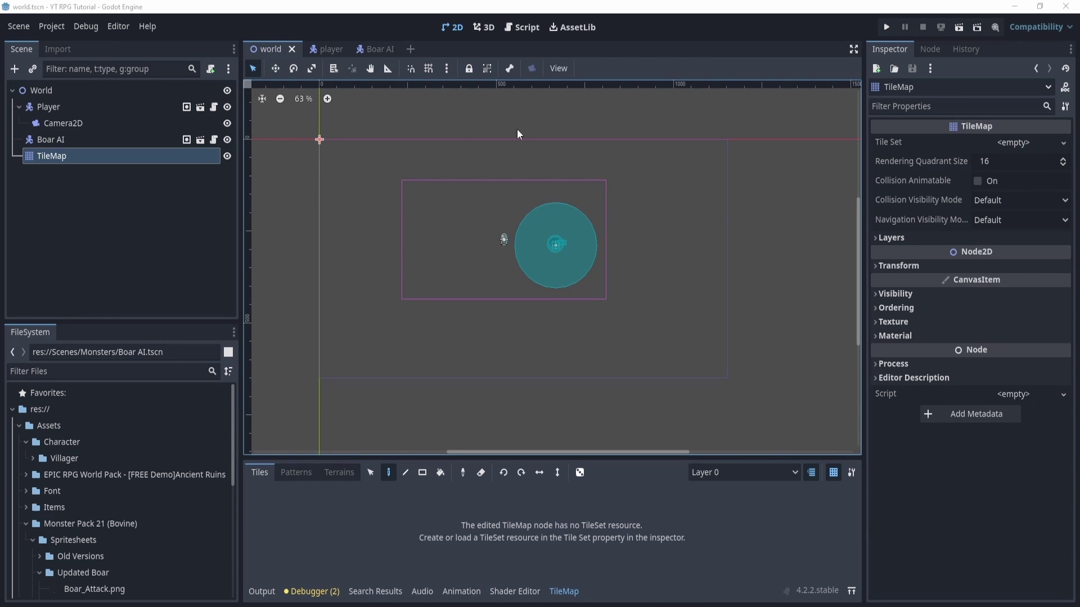
Step: Set the TileMap's rendering quadrant size to 32
middle_drag(629, 295, 624, 320)
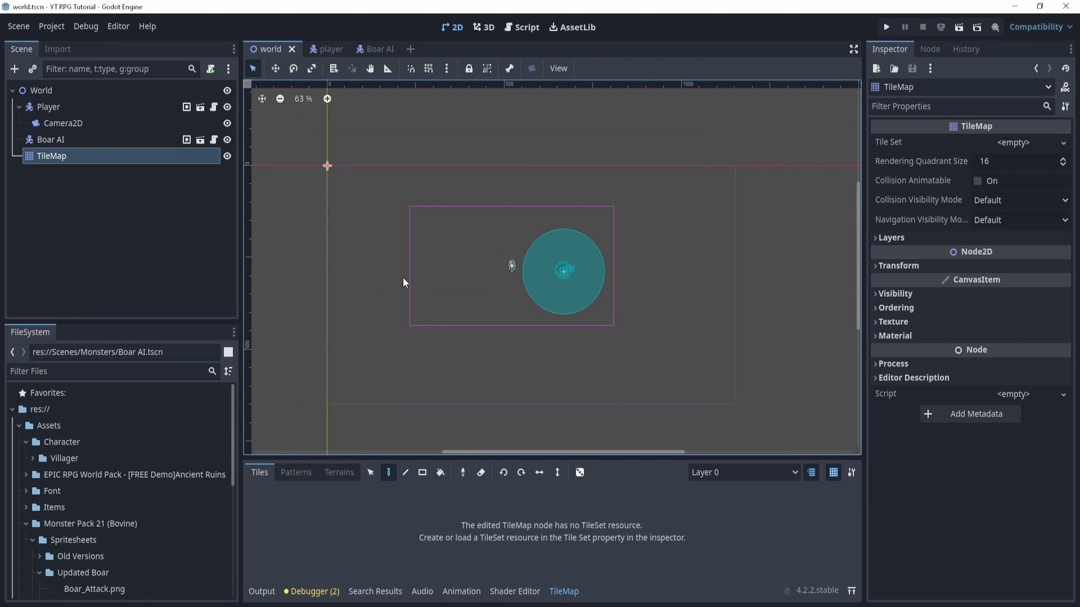
drag(511, 460, 571, 402)
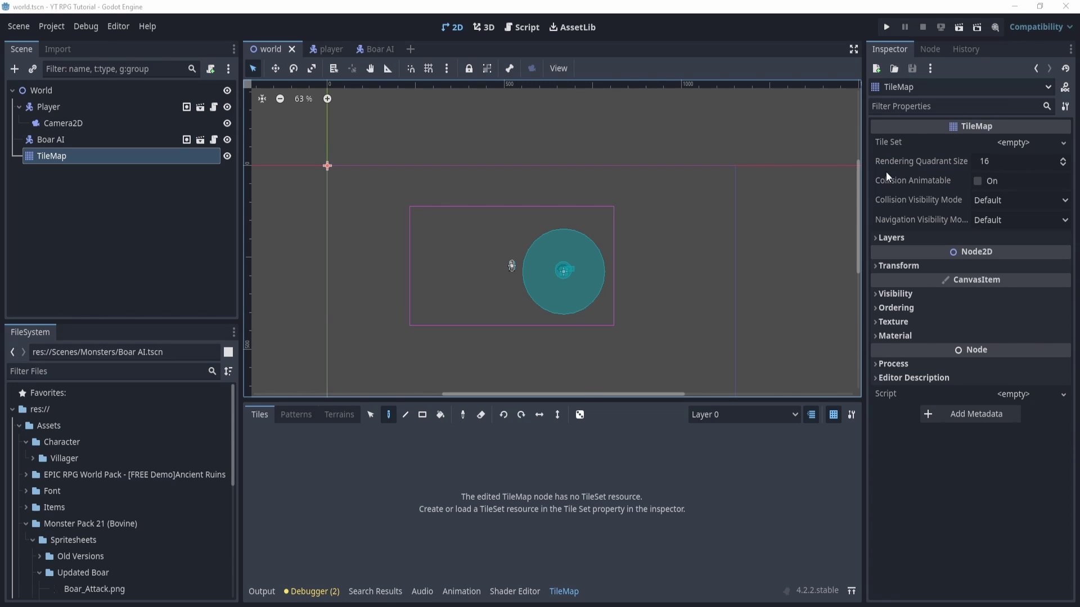
click(998, 159)
text(32)
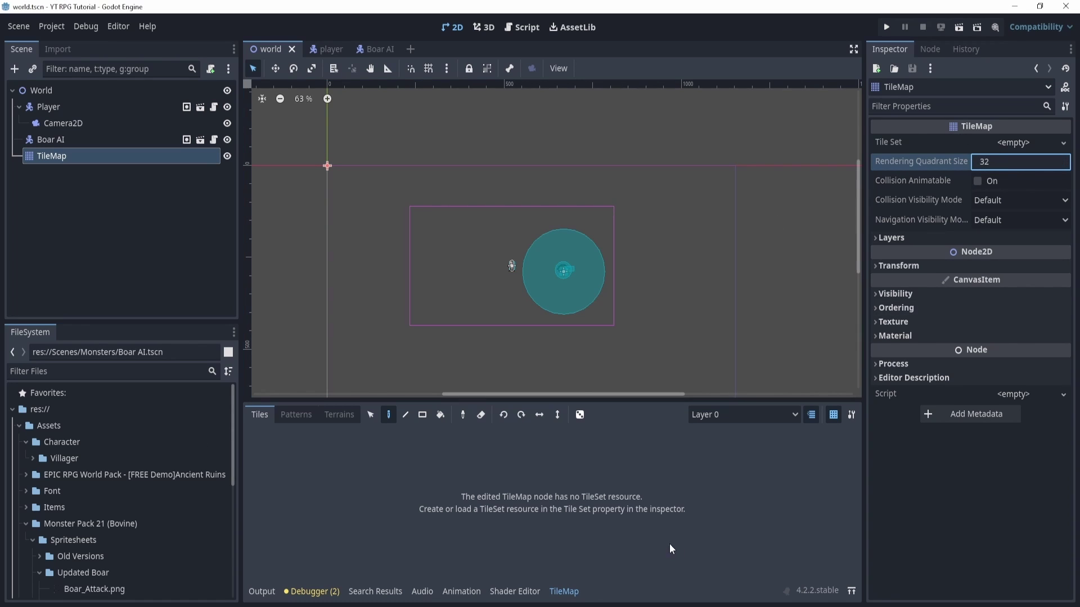
Step: Create a new TileSet resource for the TileMap and expand its properties
click(1005, 141)
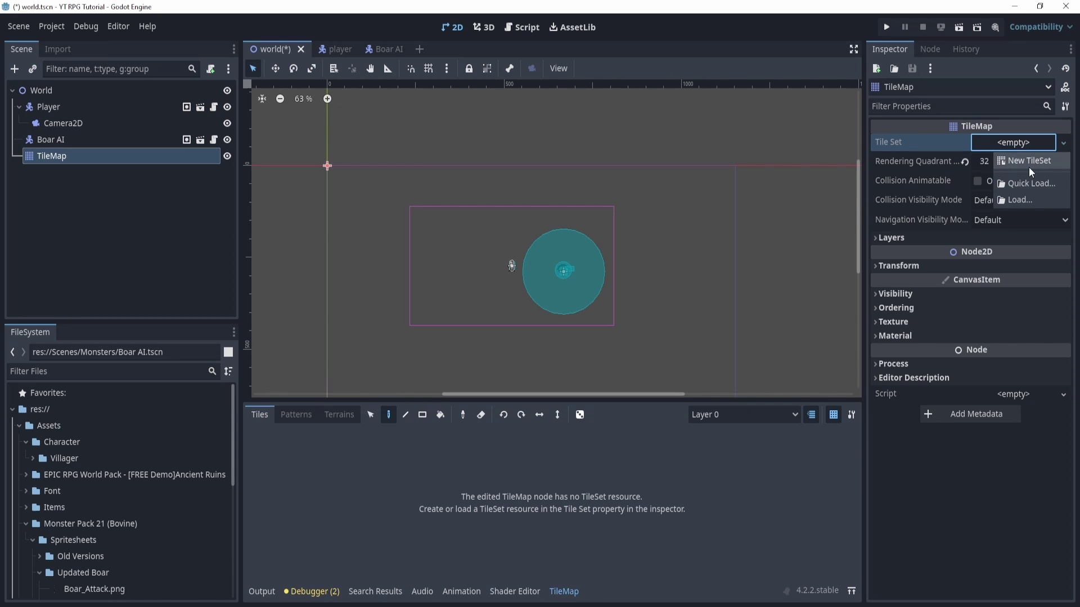
click(1028, 163)
click(1021, 144)
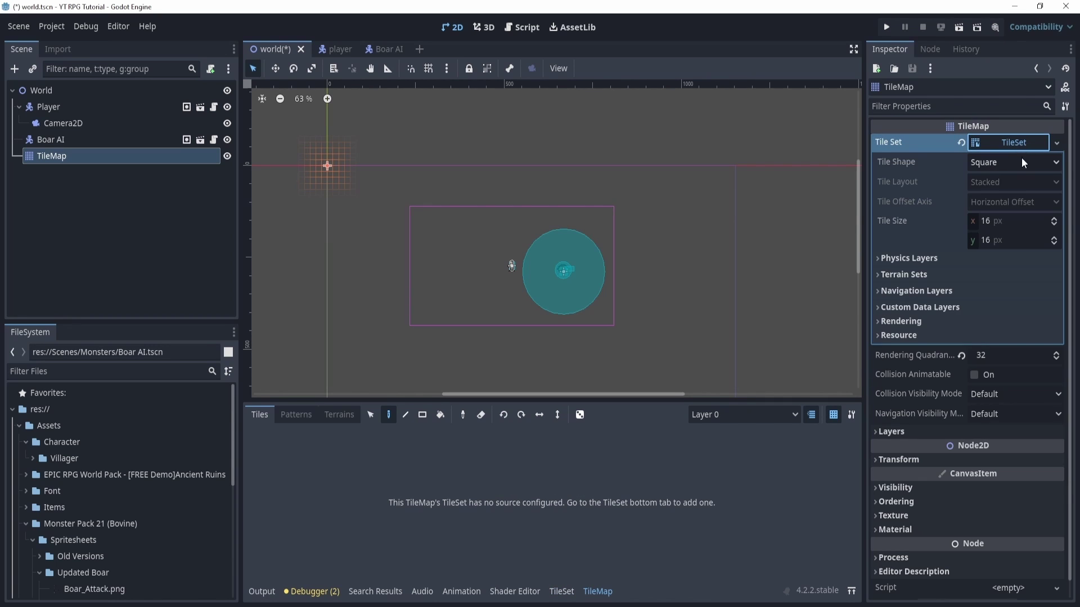
Step: Set the TileSet's tile size to 32 px in both x and y
click(981, 222)
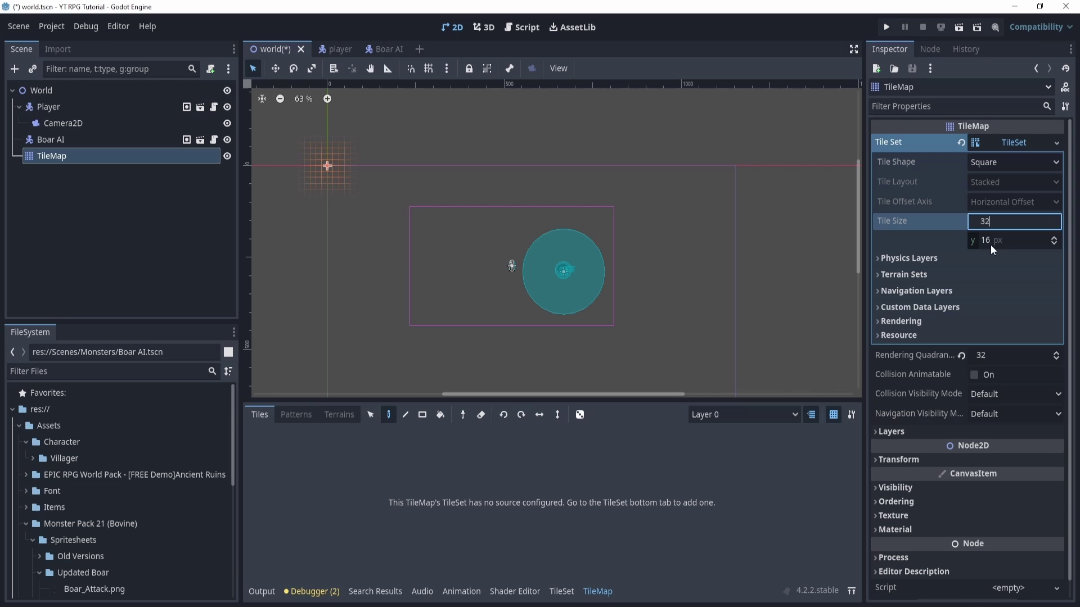
text(32)
click(991, 245)
text(32)
key(Return)
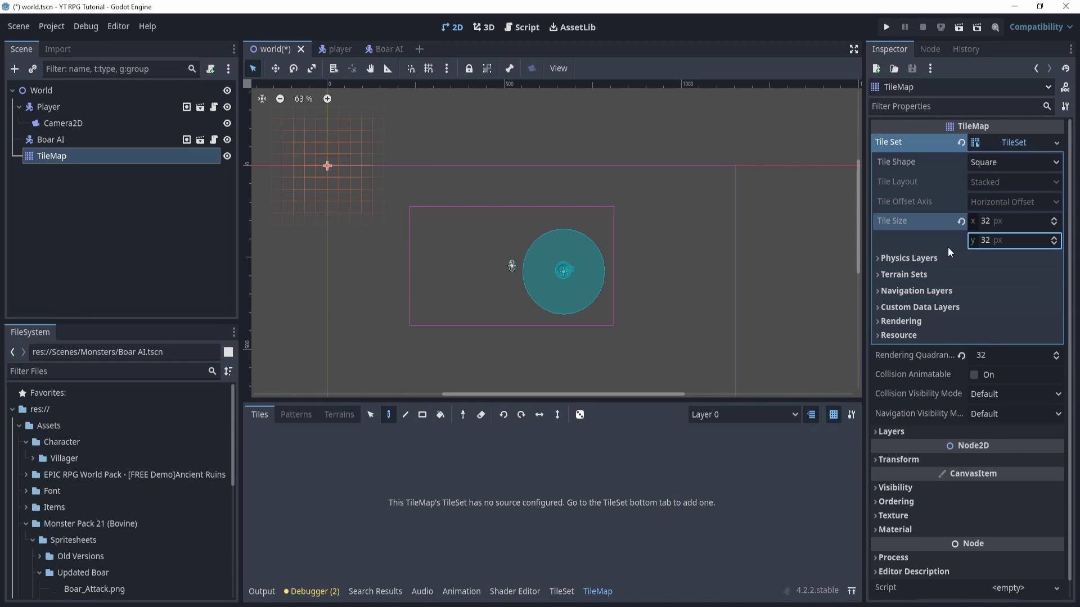
click(1015, 141)
click(1014, 142)
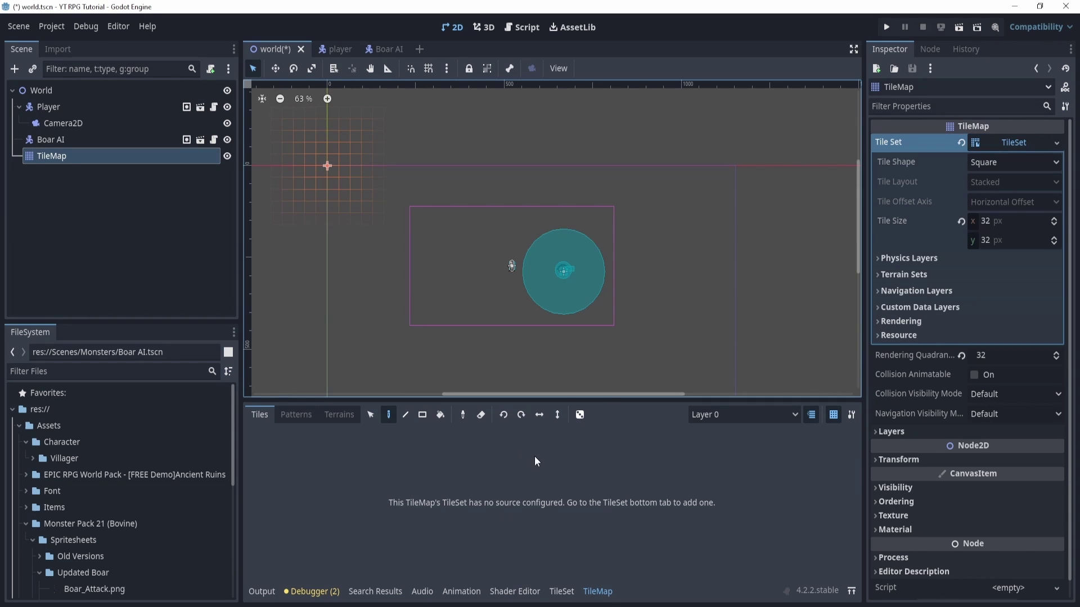
drag(609, 401, 608, 378)
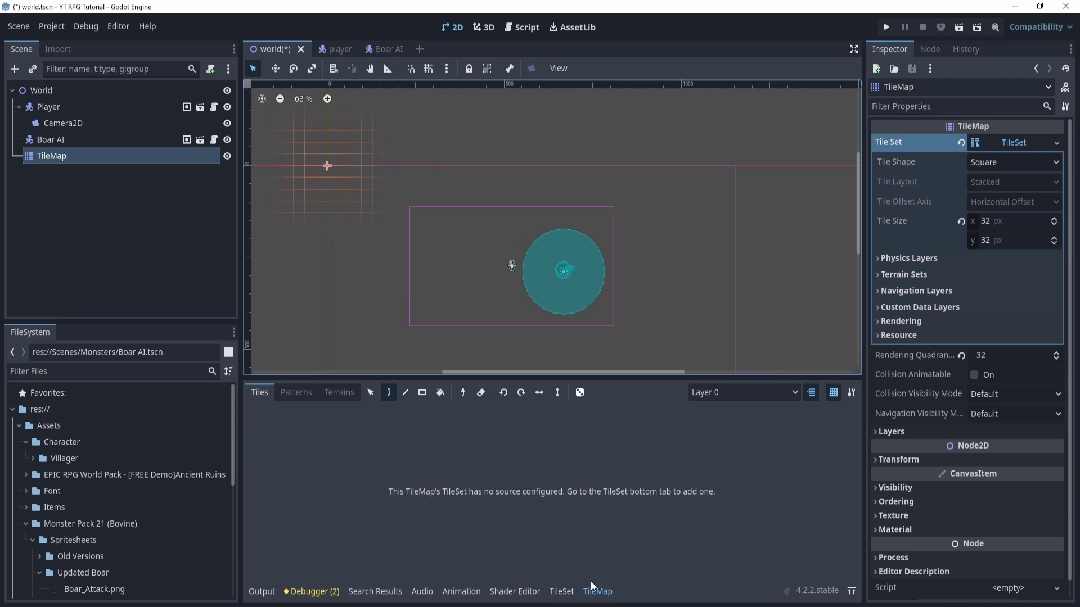
click(560, 593)
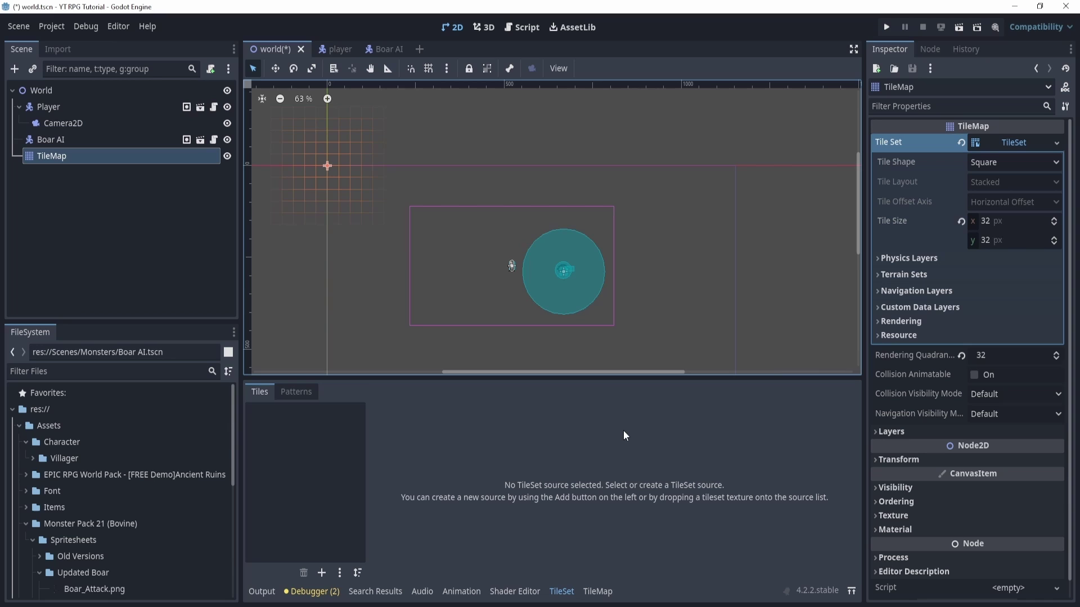
click(603, 591)
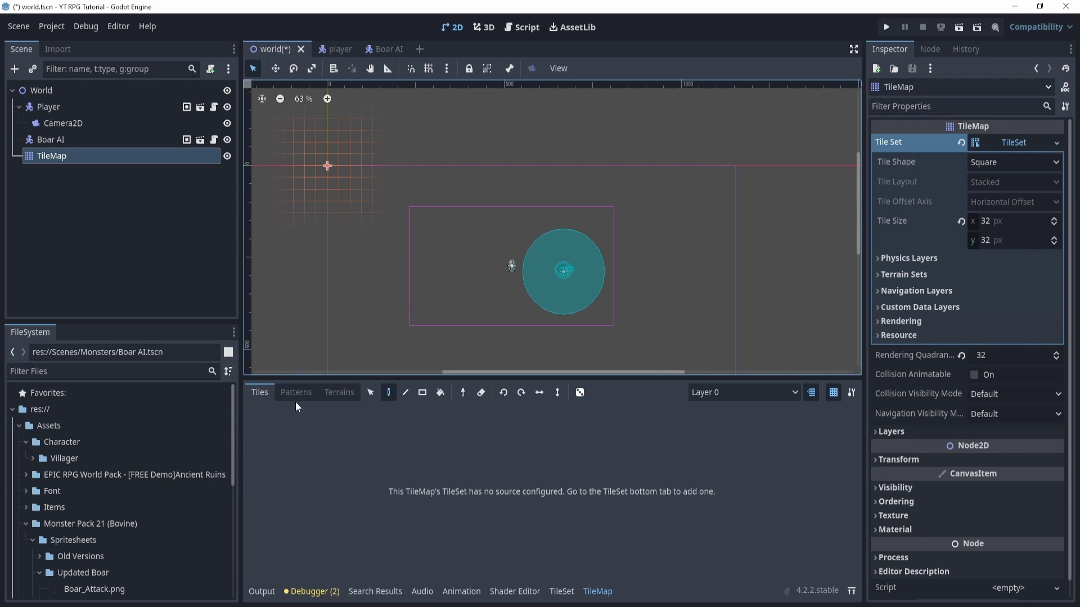
drag(343, 377, 342, 429)
Step: Add the "Tileset-Animated Terrains-8 frames- trans..." image from the Ancient Ruins Tilesets folder as a TileSet atlas, creating its tiles automatically
click(561, 591)
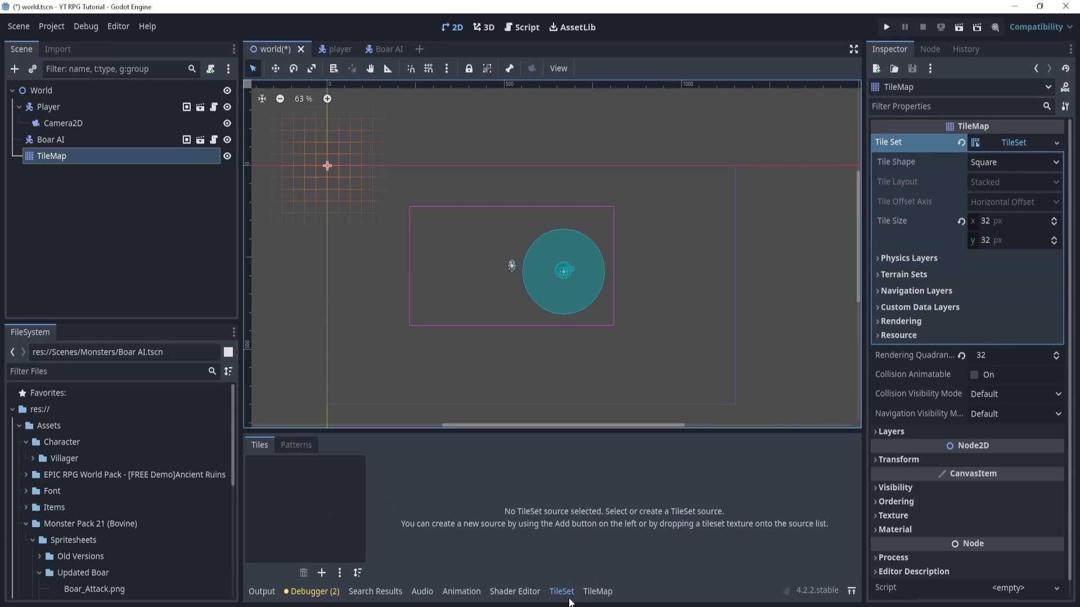
click(27, 475)
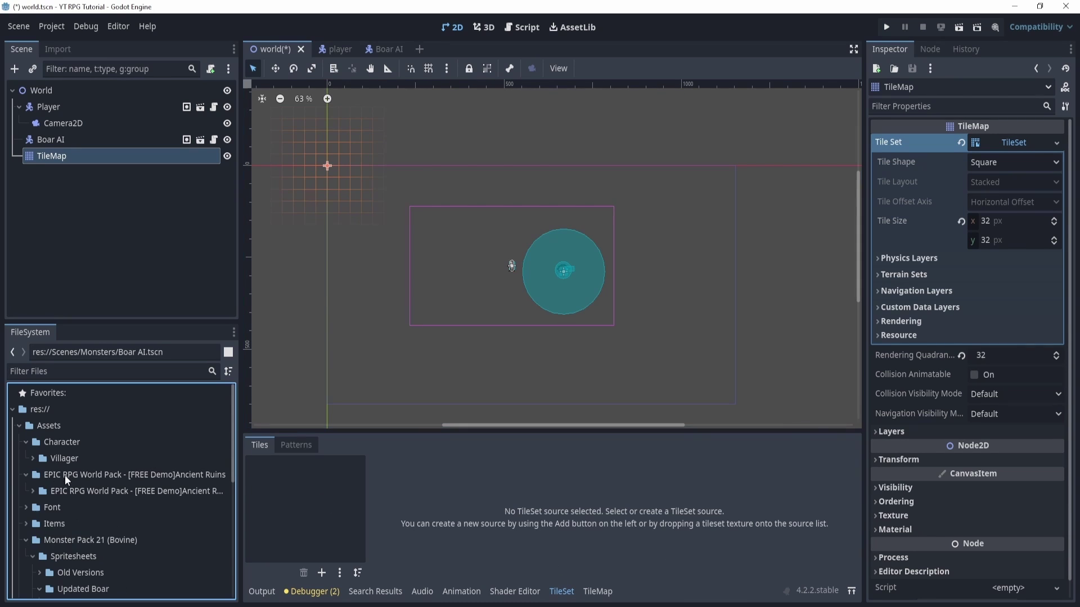
click(32, 491)
scroll(83, 498, down, 1)
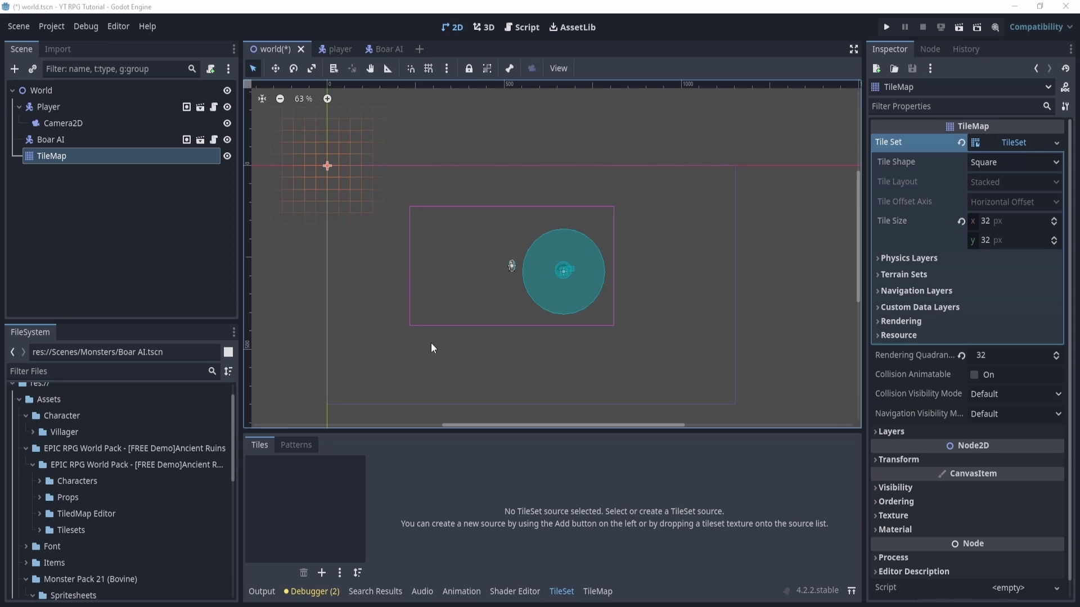
click(41, 529)
scroll(129, 456, down, 4)
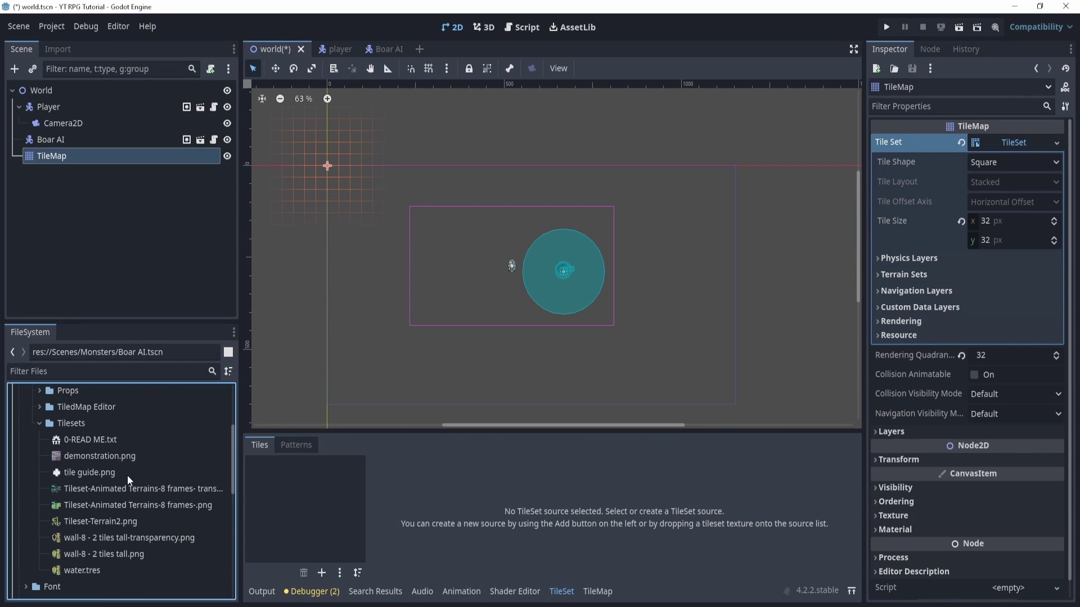
drag(130, 488, 306, 506)
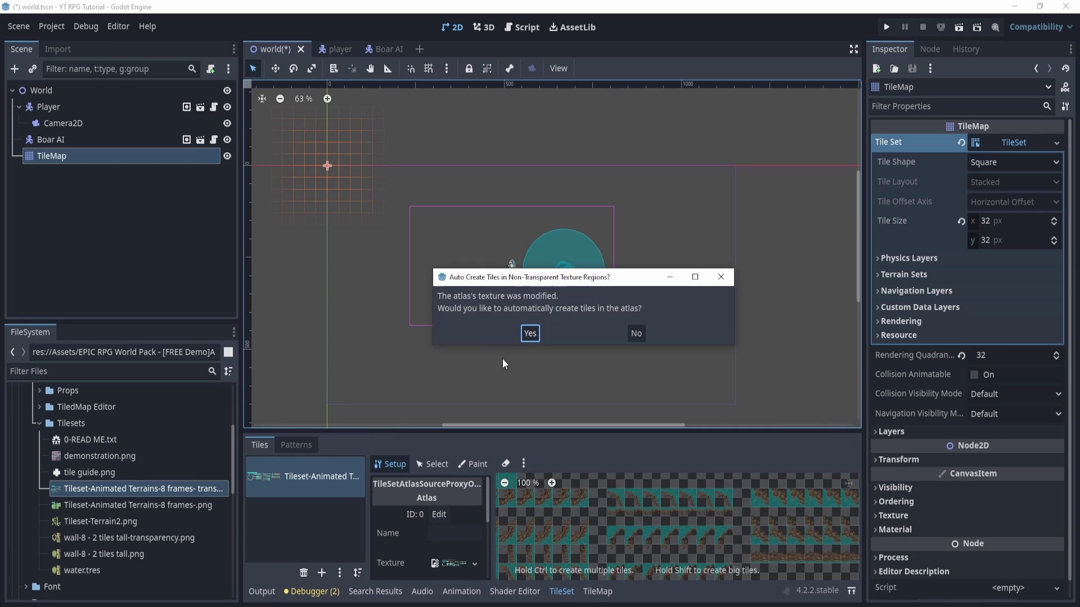
click(530, 333)
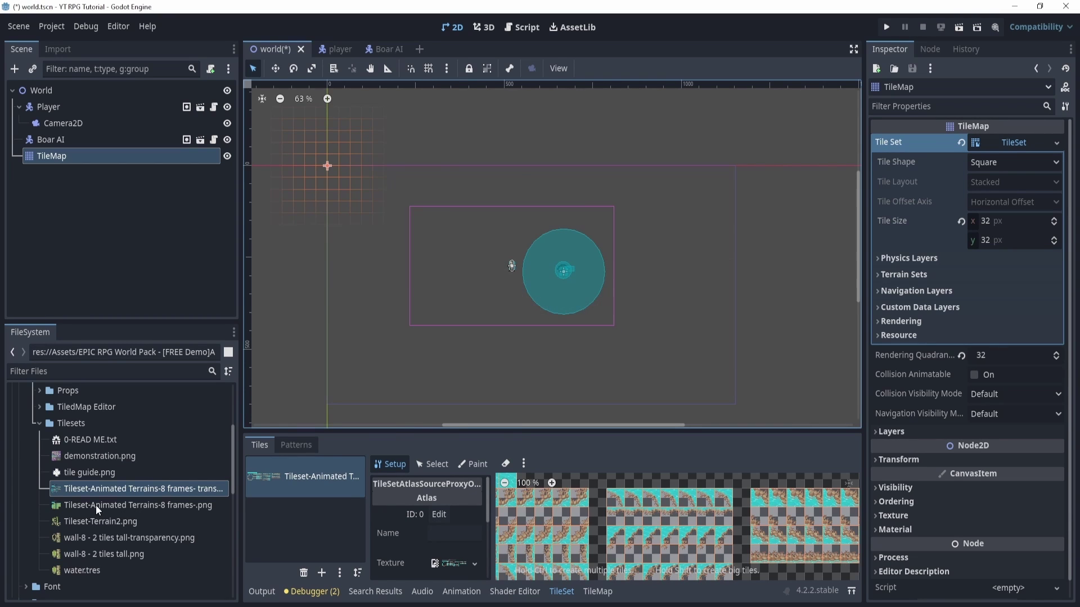
Step: Add Tileset-Terrain2.png as a second TileSet atlas, creating its tiles automatically
mouse_move(96, 505)
mouse_down()
mouse_move(511, 325)
mouse_move(112, 510)
mouse_up()
drag(107, 521, 332, 518)
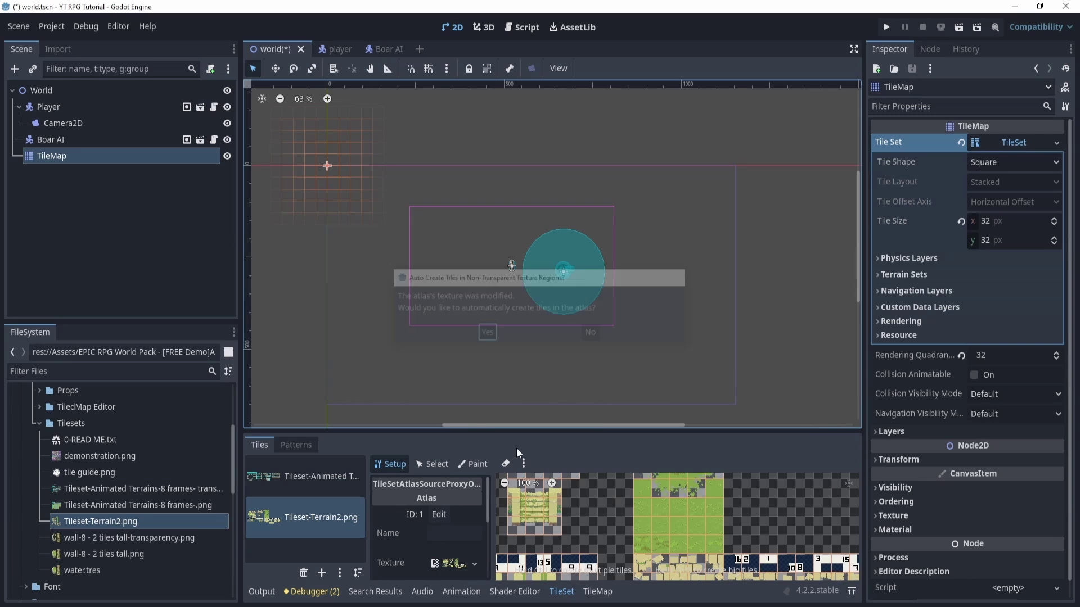
scroll(744, 496, down, 5)
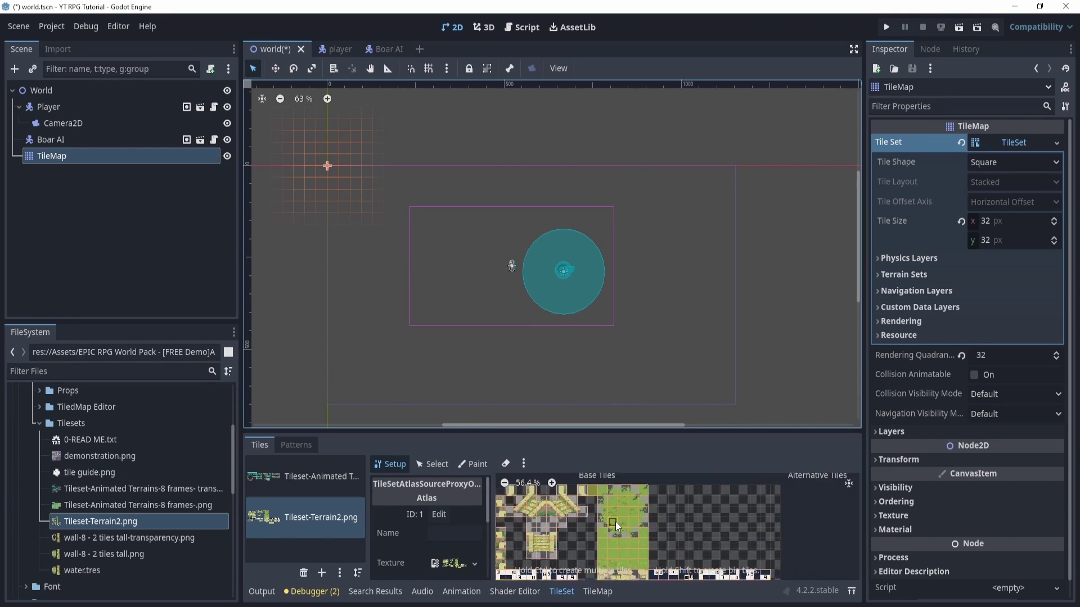
scroll(655, 511, up, 8)
drag(658, 434, 656, 358)
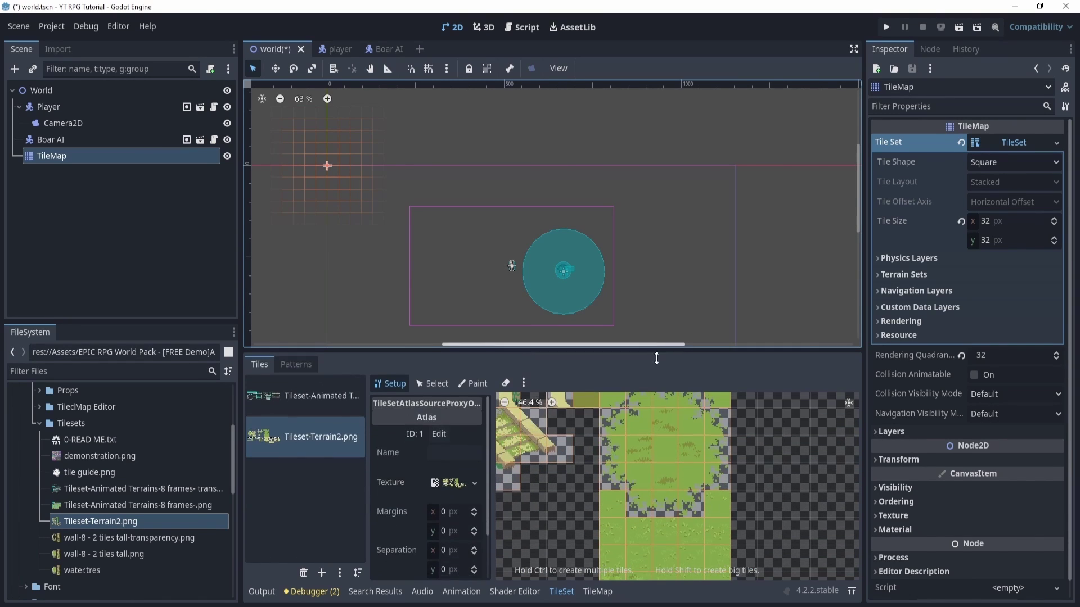
scroll(640, 464, down, 1)
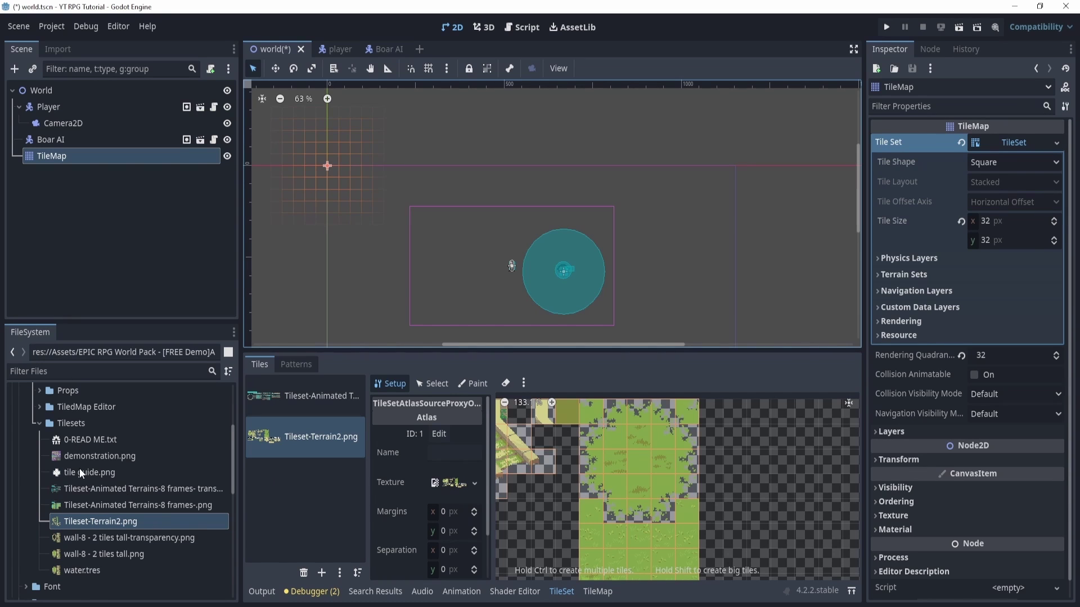
Step: Place tile guide.png in the world scene as a sprite, beside the boar and outside the camera frame
drag(80, 471, 669, 248)
scroll(669, 249, up, 4)
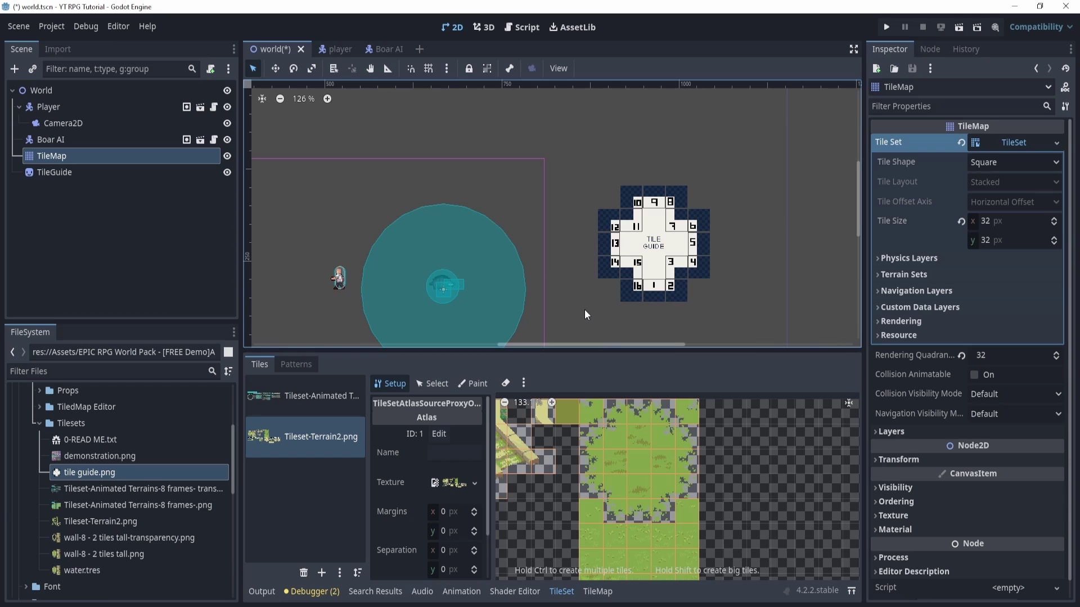
middle_drag(689, 532, 661, 525)
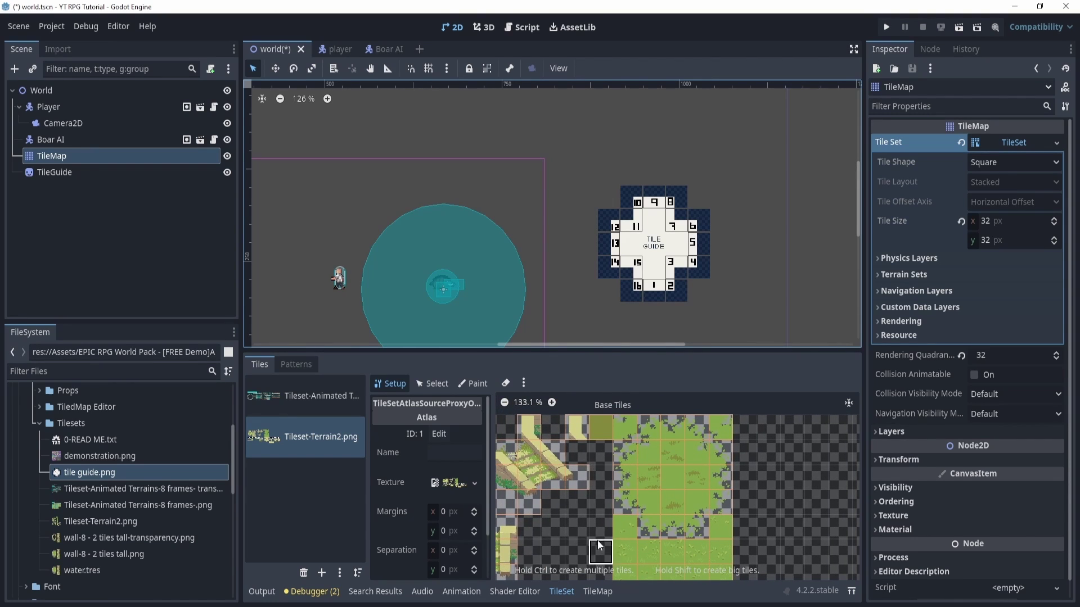
Step: Add a terrain set containing two terrains to the TileSet
click(900, 275)
click(946, 295)
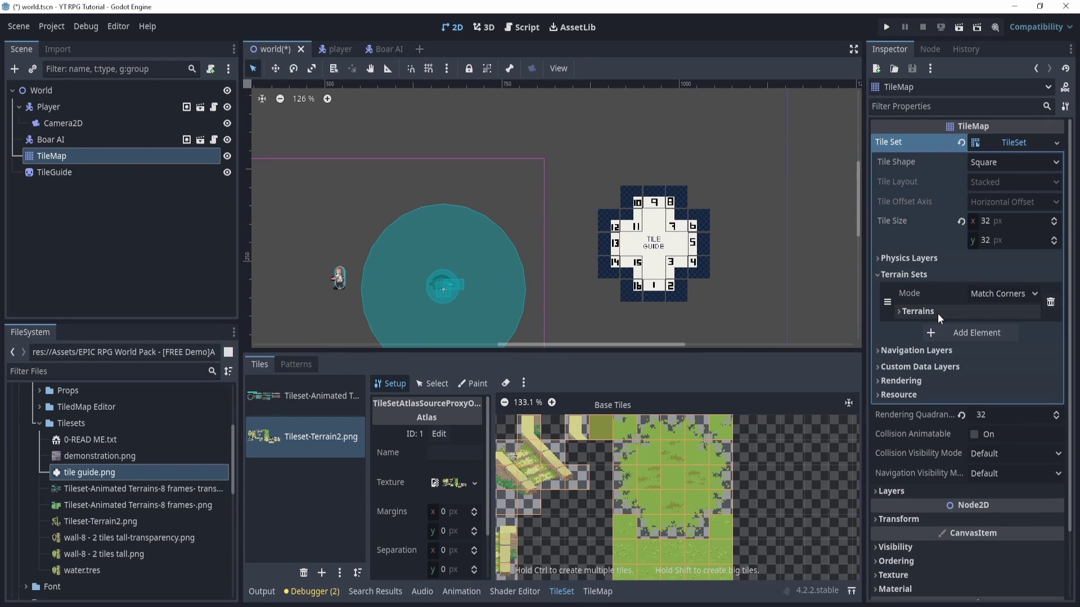
click(936, 312)
click(939, 331)
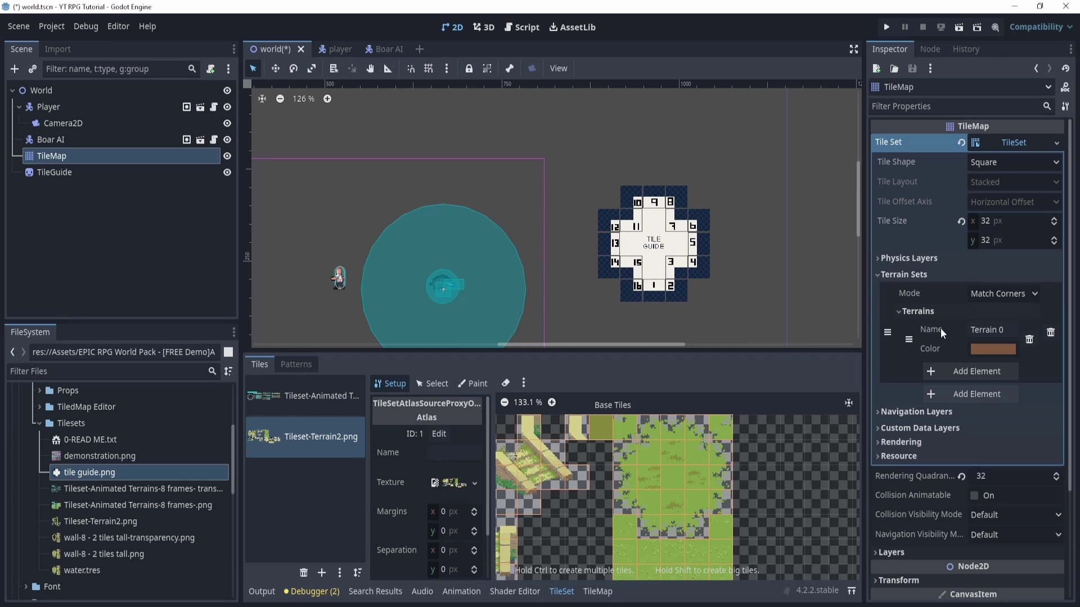
click(950, 372)
Step: Name the first terrain Grass and the second terrain Water
click(976, 370)
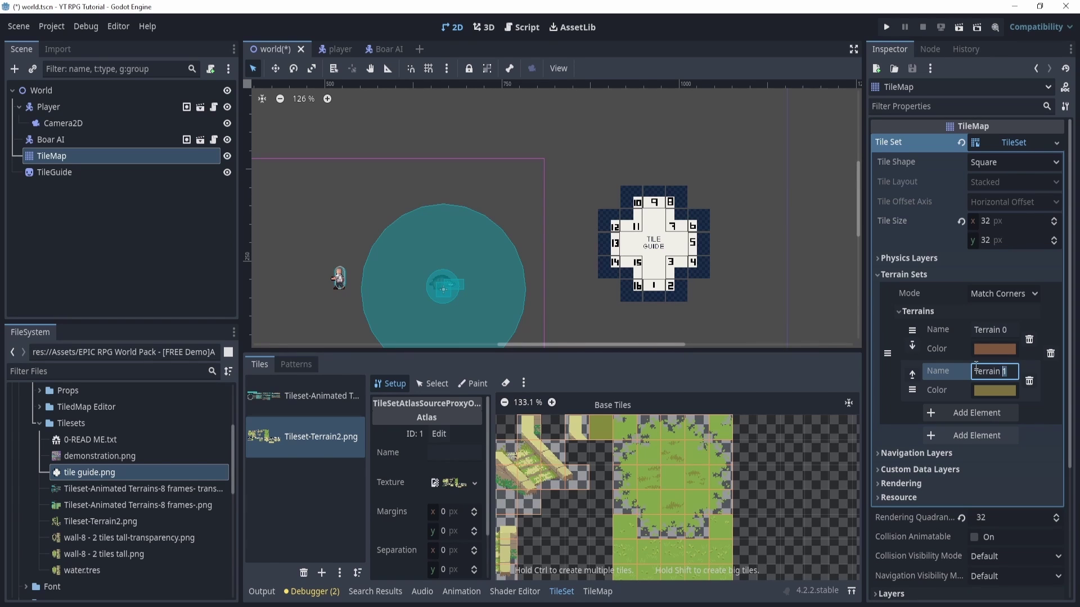
drag(976, 366, 893, 407)
click(992, 331)
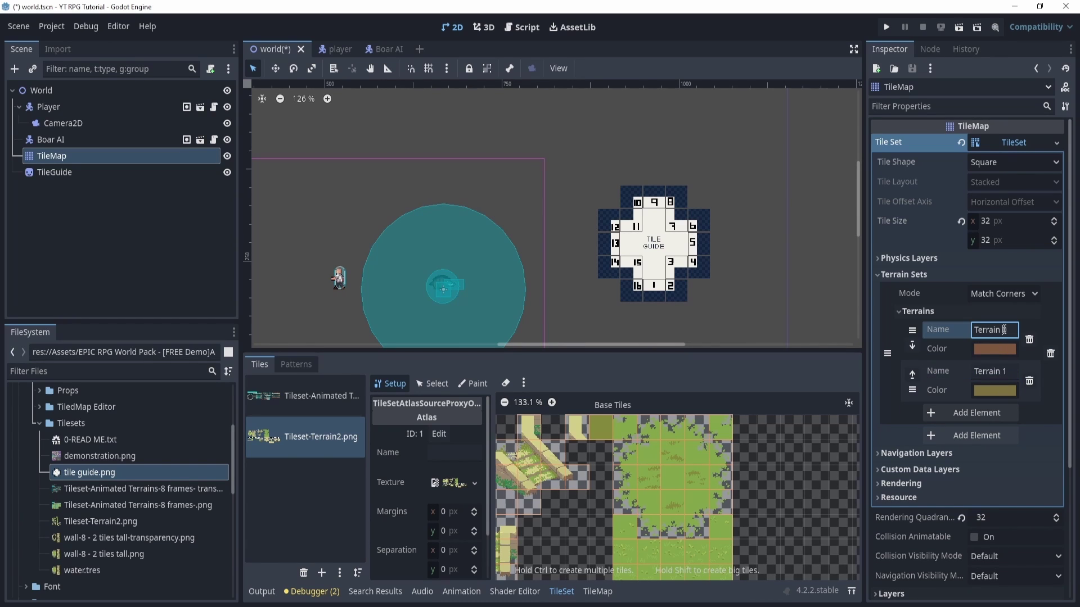
text(Grass)
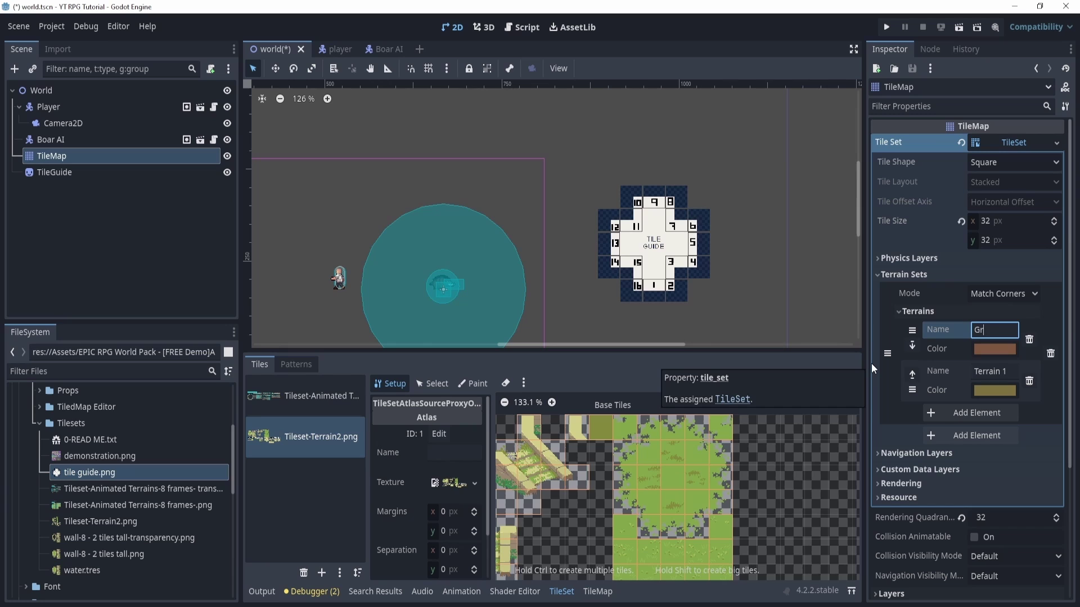
key(Tab)
key(Tab)
key(Tab)
key(Tab)
key(Tab)
key(shift+Tab)
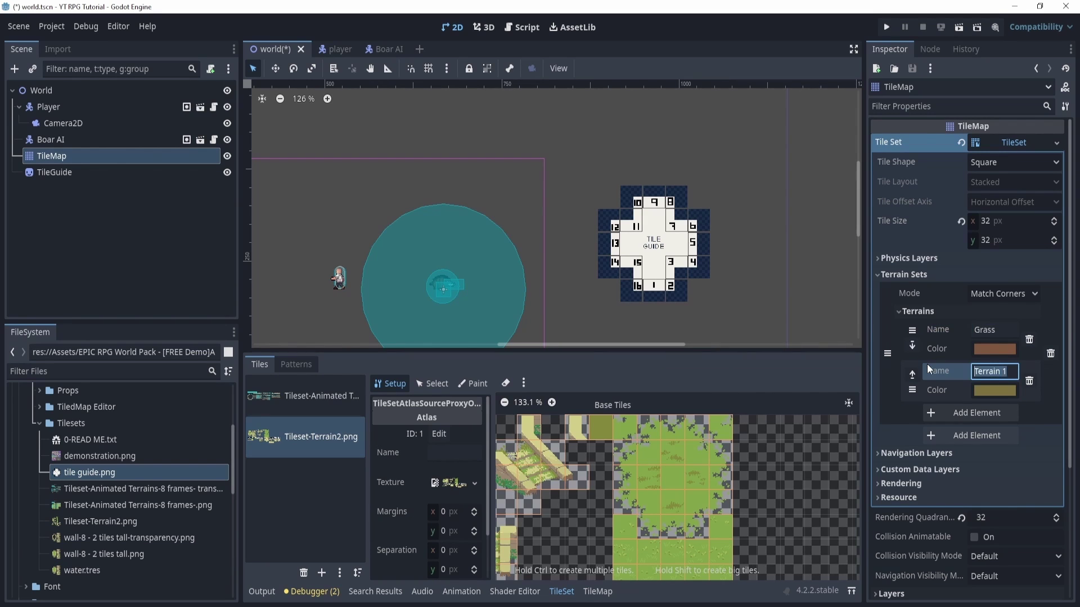
text(Water)
Step: Set the Water terrain's colour to blue, hex 4034f3
click(988, 390)
click(1015, 286)
click(1025, 268)
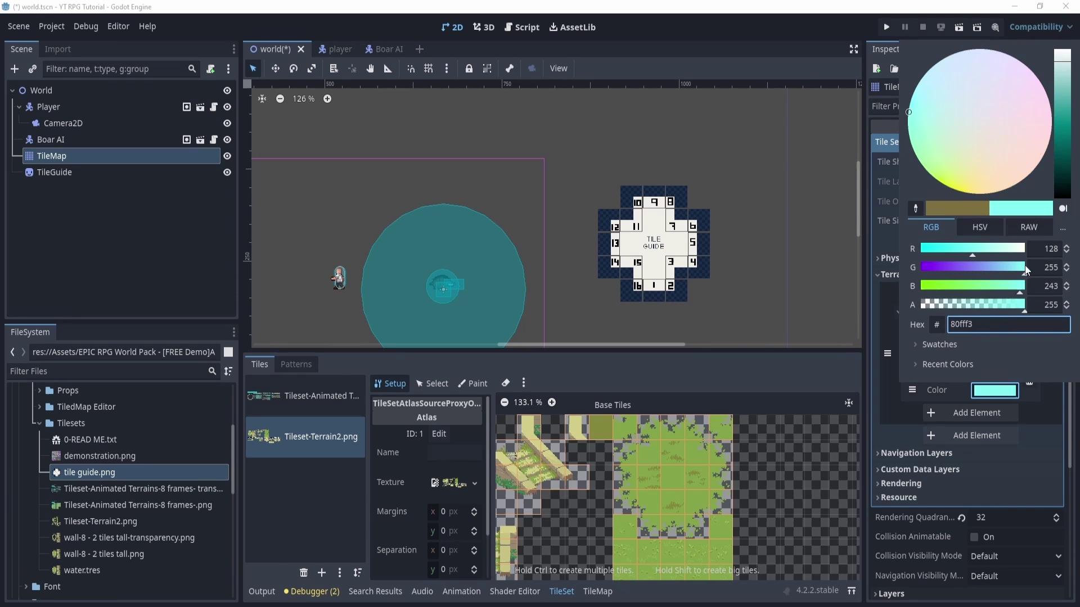
click(947, 248)
click(943, 267)
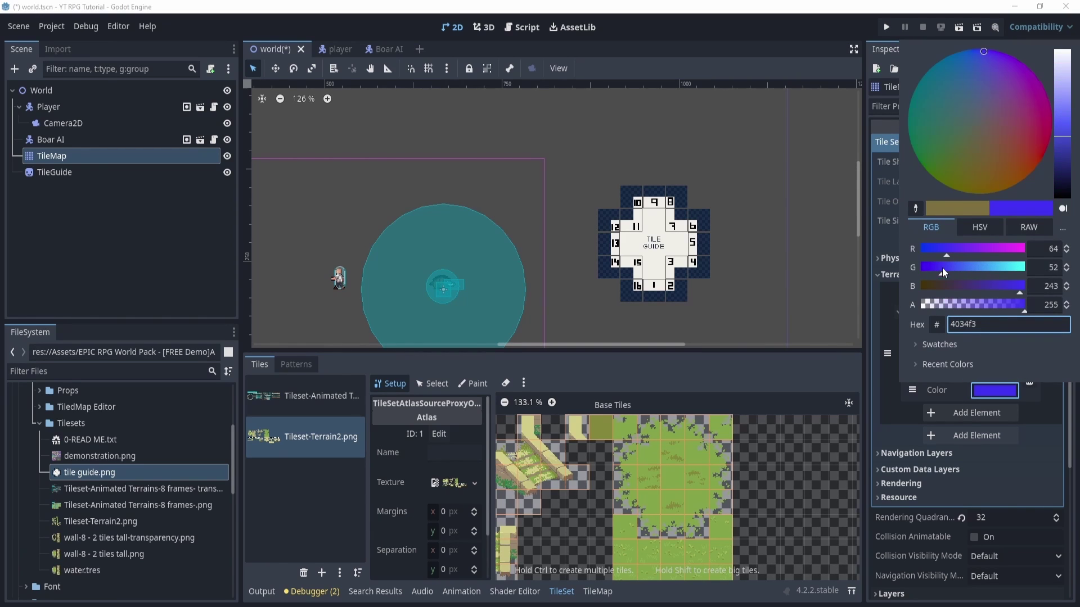
click(831, 395)
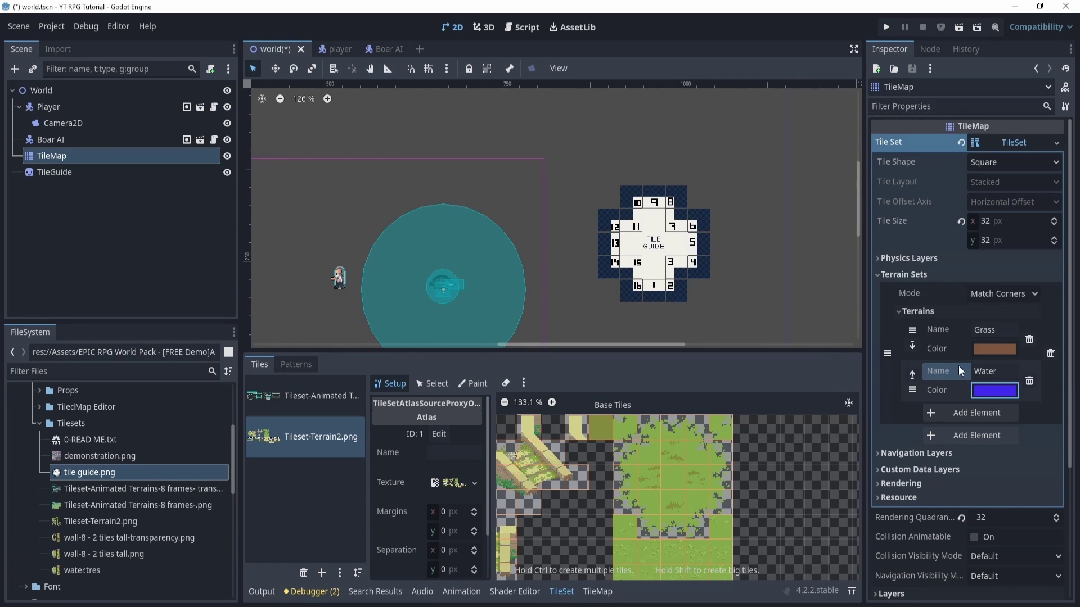
Step: Set the Grass terrain's colour to bright green, hex 2ee140
click(988, 350)
click(1023, 225)
click(947, 211)
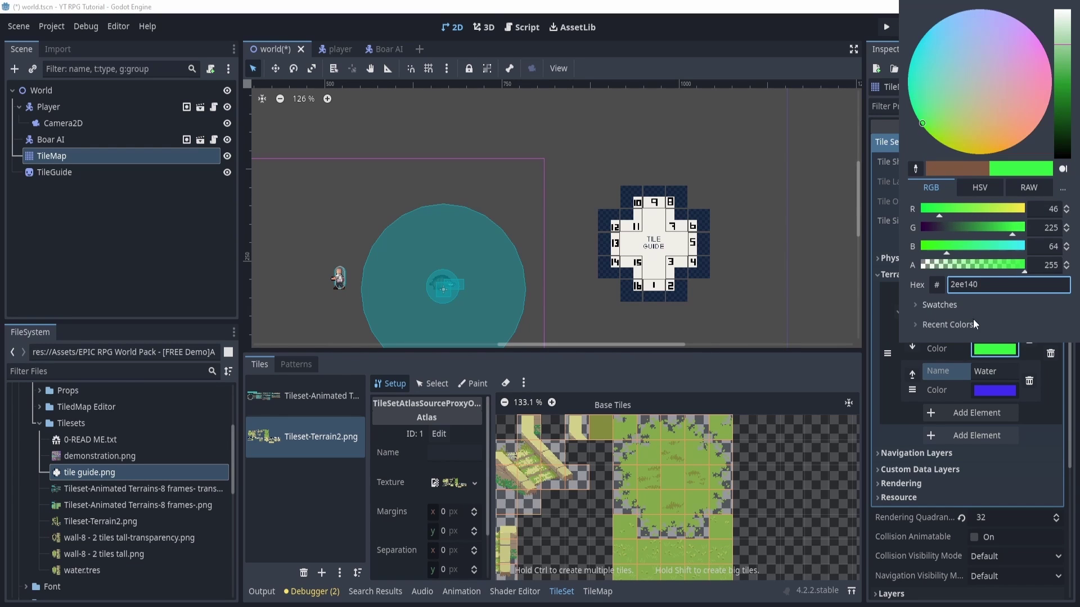
click(784, 379)
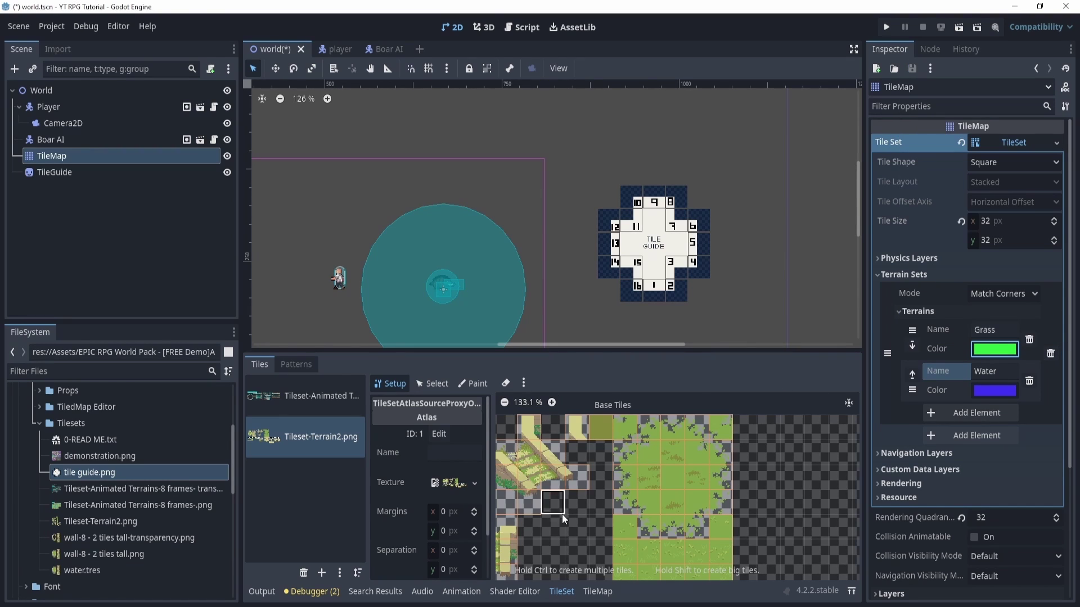
Step: View the Grass and Water terrains available for map painting and check the tiles offered for Grass
click(597, 591)
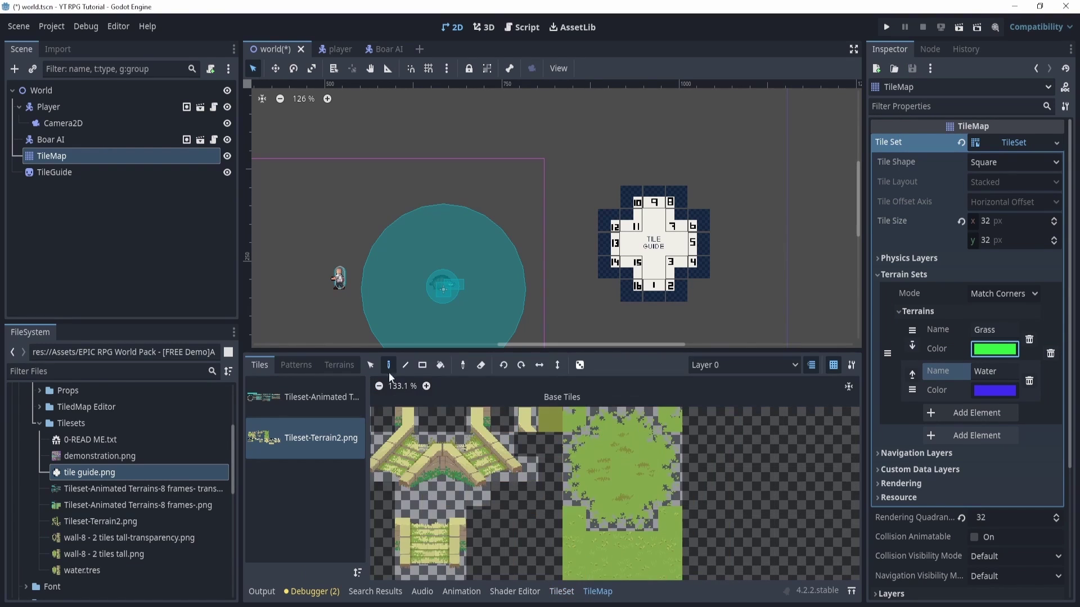
click(336, 365)
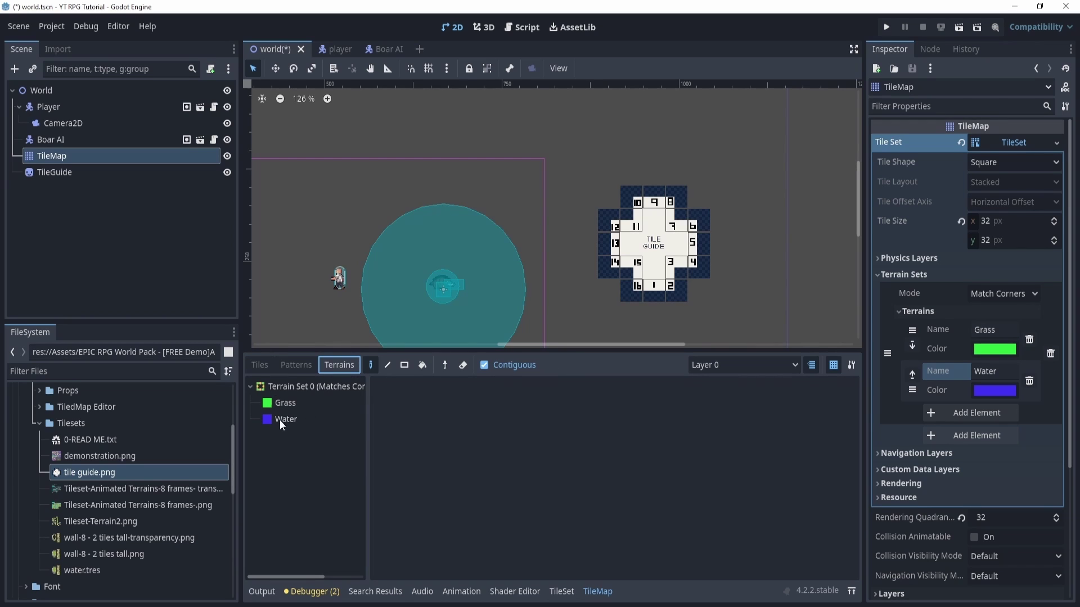
click(279, 403)
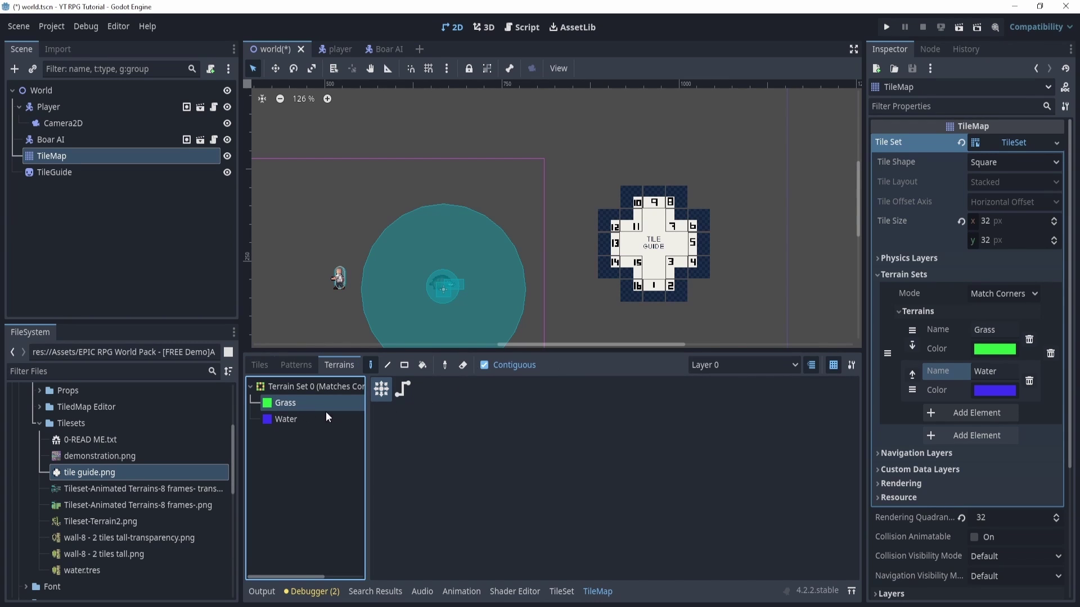
Step: Set the Tileset-Terrain2.png atlas to paint the Terrains property with Terrain Set 0 and the Grass terrain
click(562, 591)
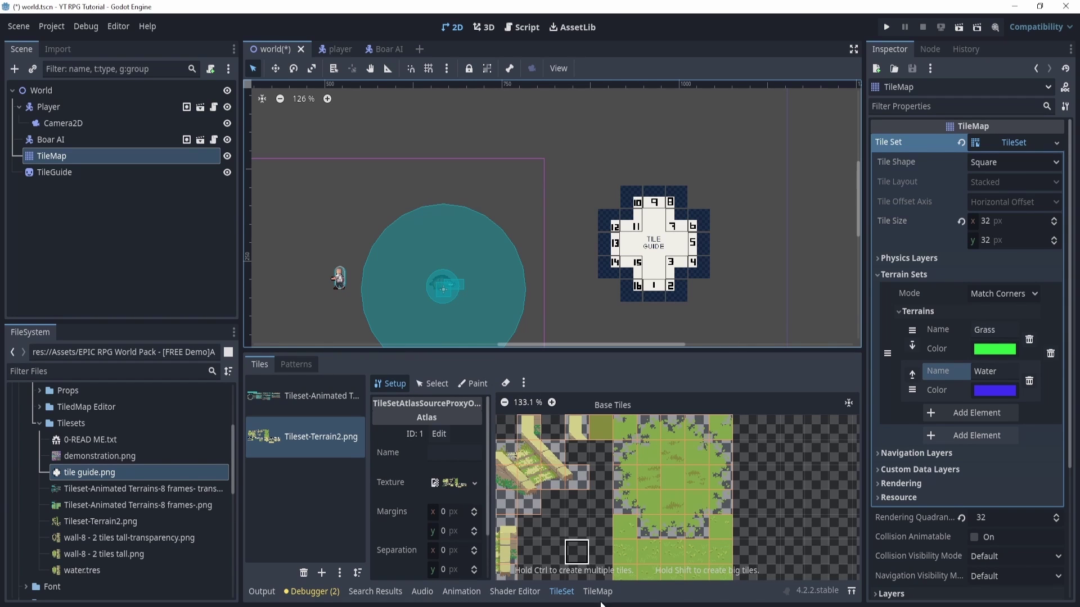
click(471, 382)
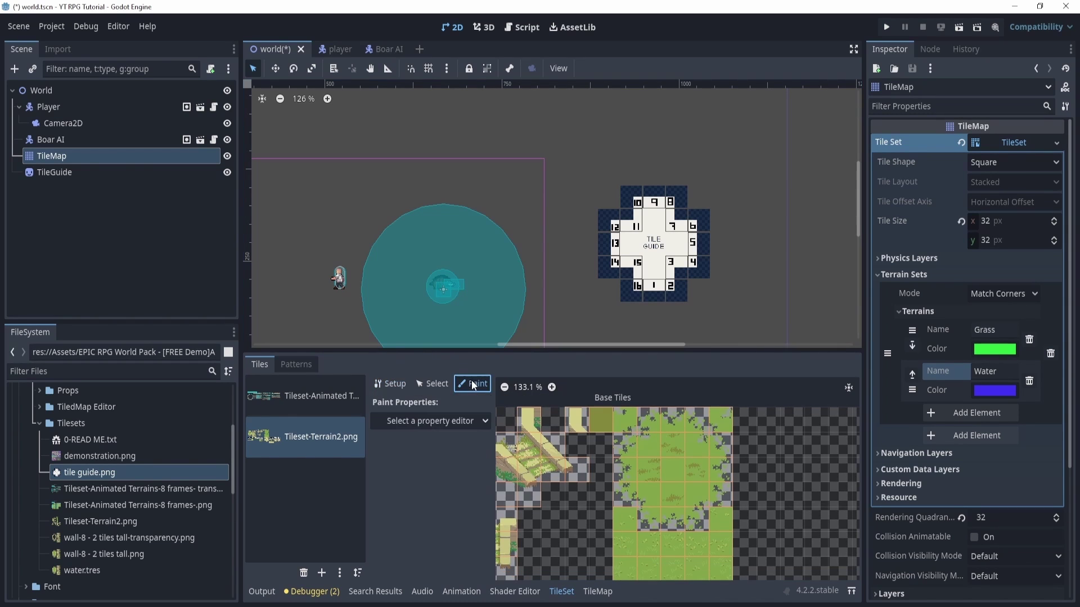
click(441, 422)
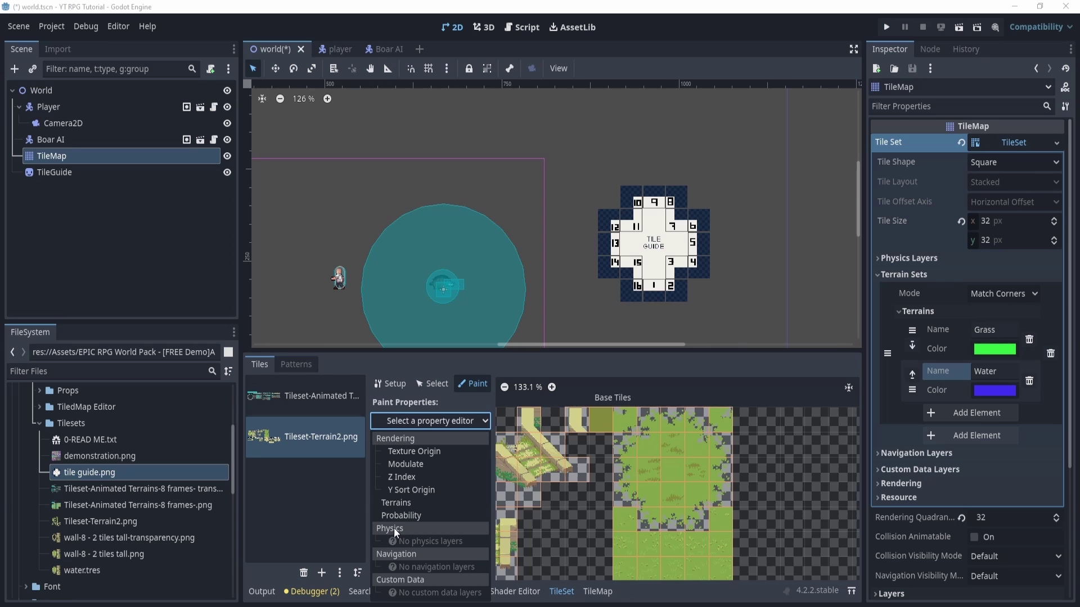
click(394, 502)
click(450, 457)
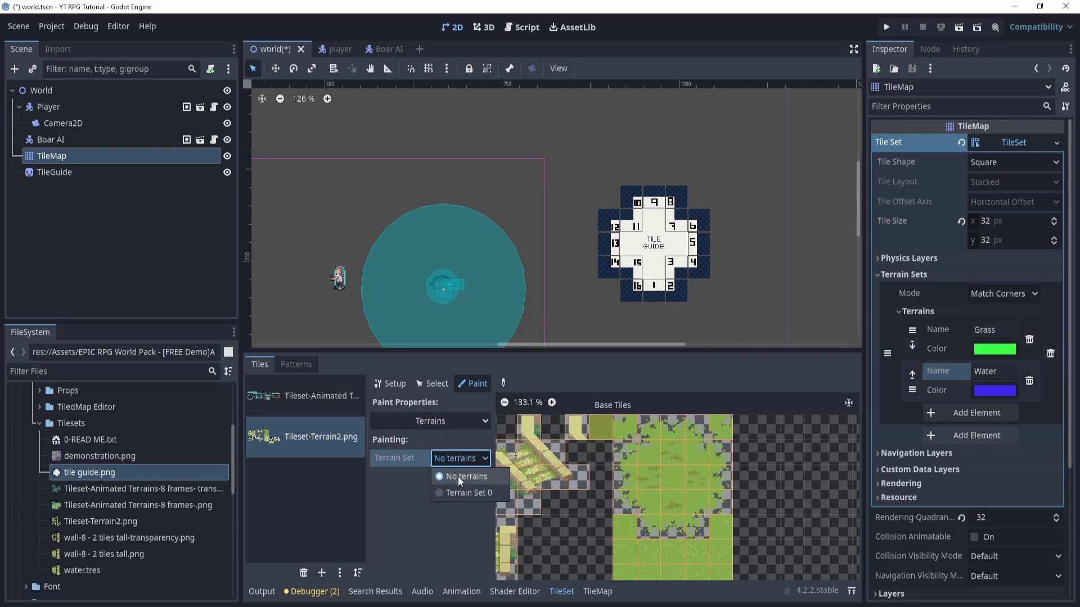
click(461, 492)
click(458, 478)
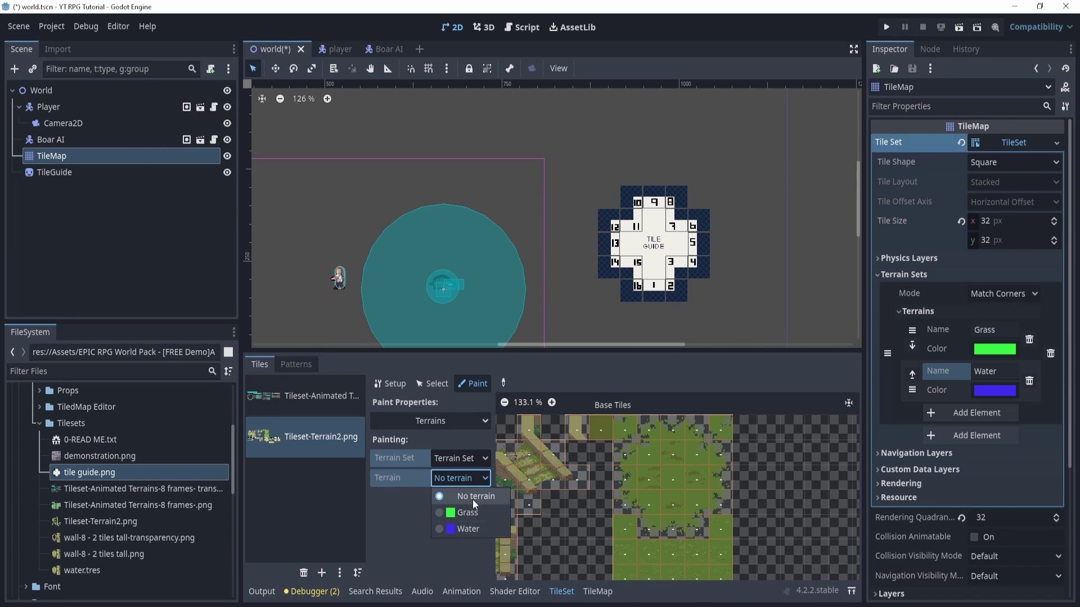
click(463, 514)
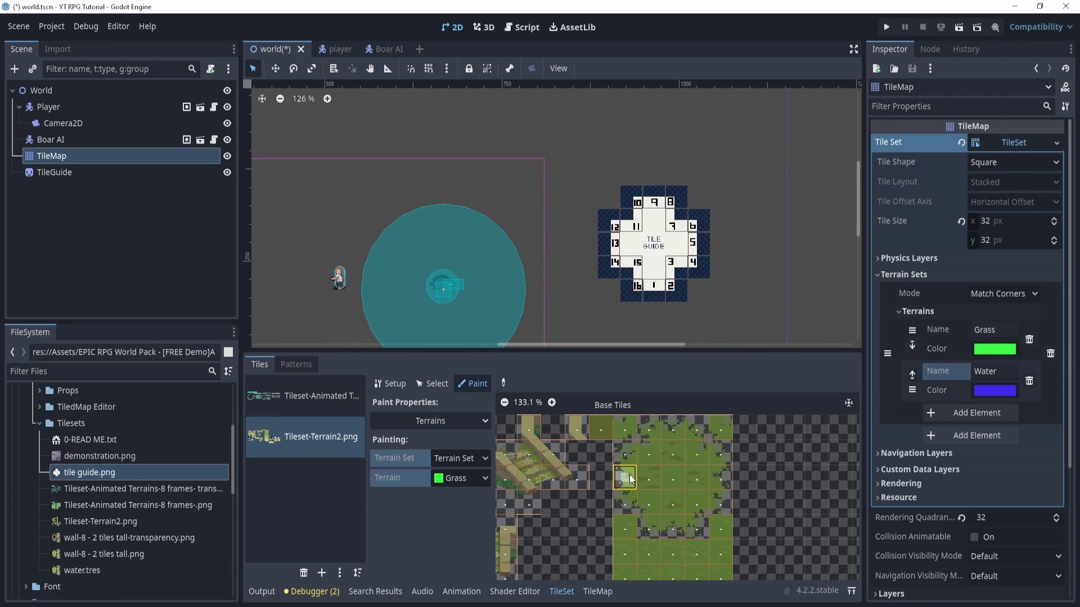
Step: Assign the round grass patch's edge tiles to Terrain Set 0 and mark their inward-facing corners as Grass, following the tile guide
click(623, 501)
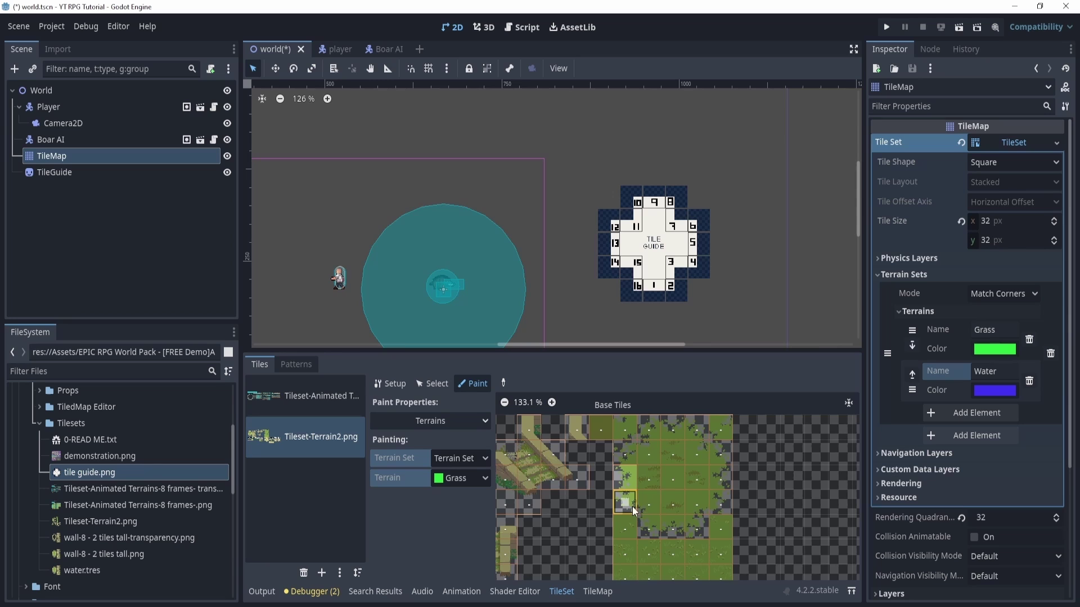
click(625, 455)
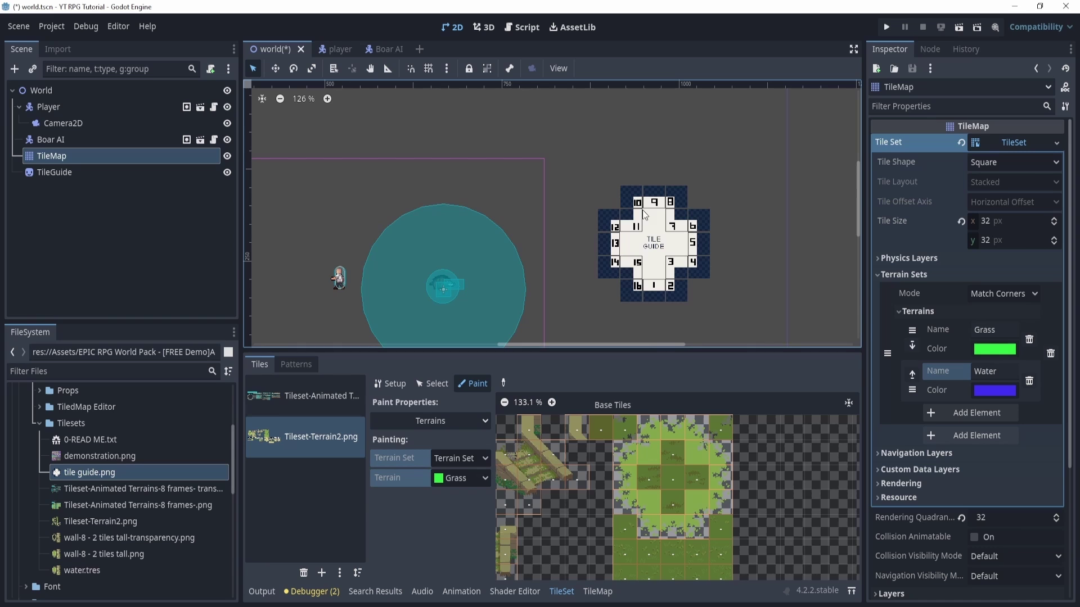
click(630, 455)
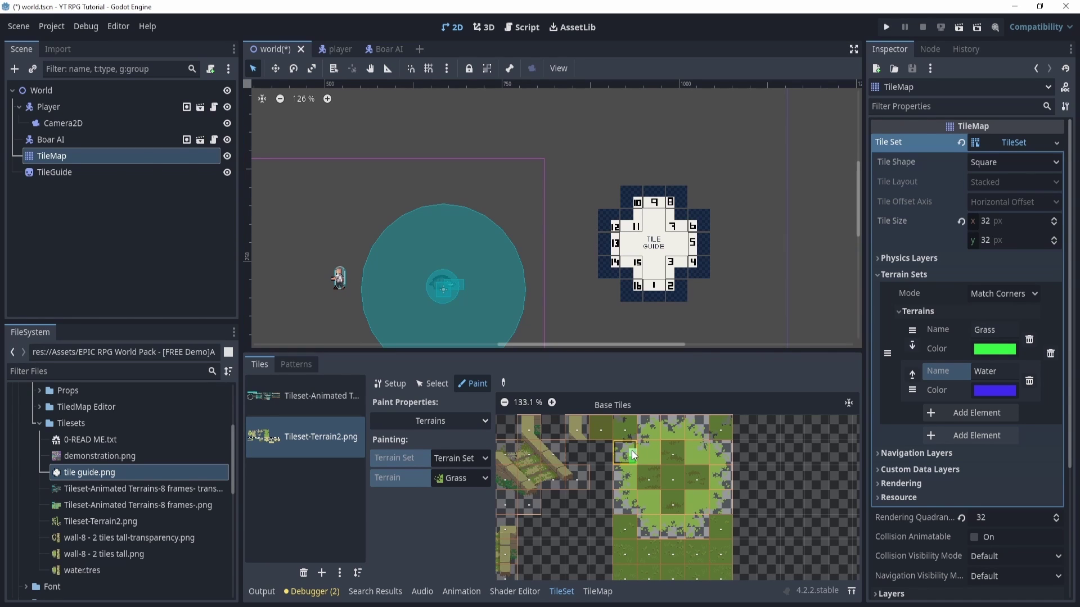
scroll(645, 467, up, 2)
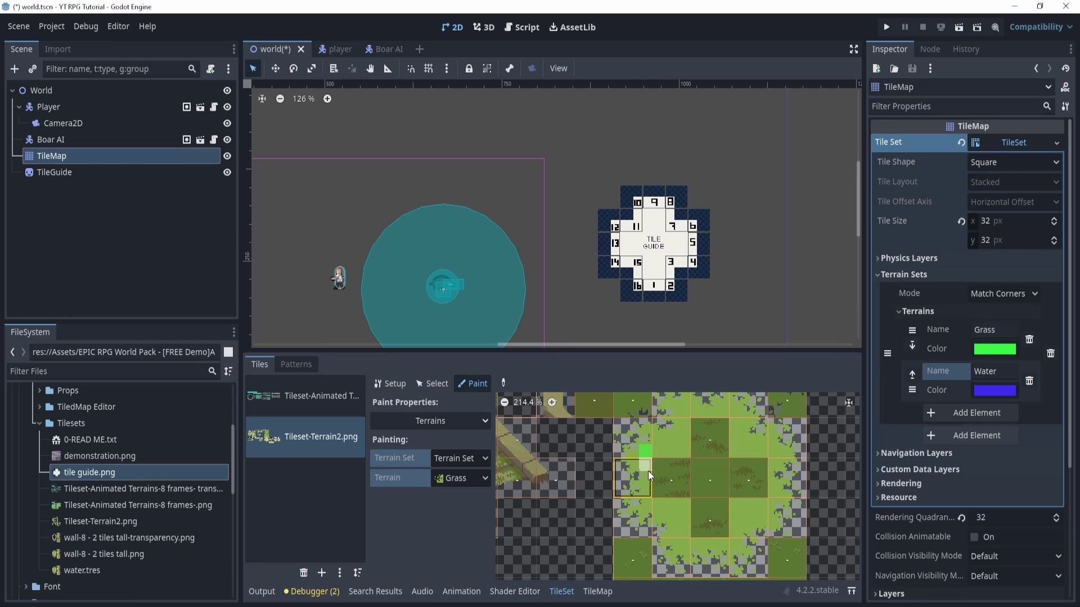
mouse_move(647, 471)
mouse_down()
mouse_move(654, 505)
mouse_move(685, 506)
mouse_up()
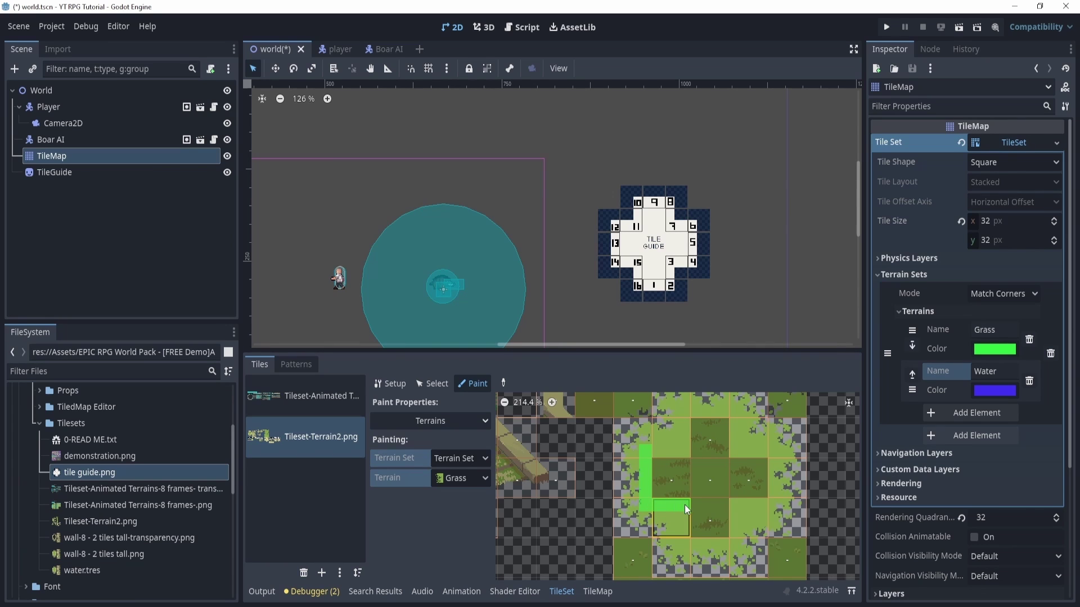
mouse_move(684, 504)
mouse_down()
mouse_move(686, 547)
mouse_move(734, 544)
mouse_move(737, 503)
mouse_move(768, 500)
mouse_move(787, 441)
mouse_move(740, 451)
mouse_move(731, 421)
mouse_move(696, 412)
mouse_move(650, 453)
mouse_up()
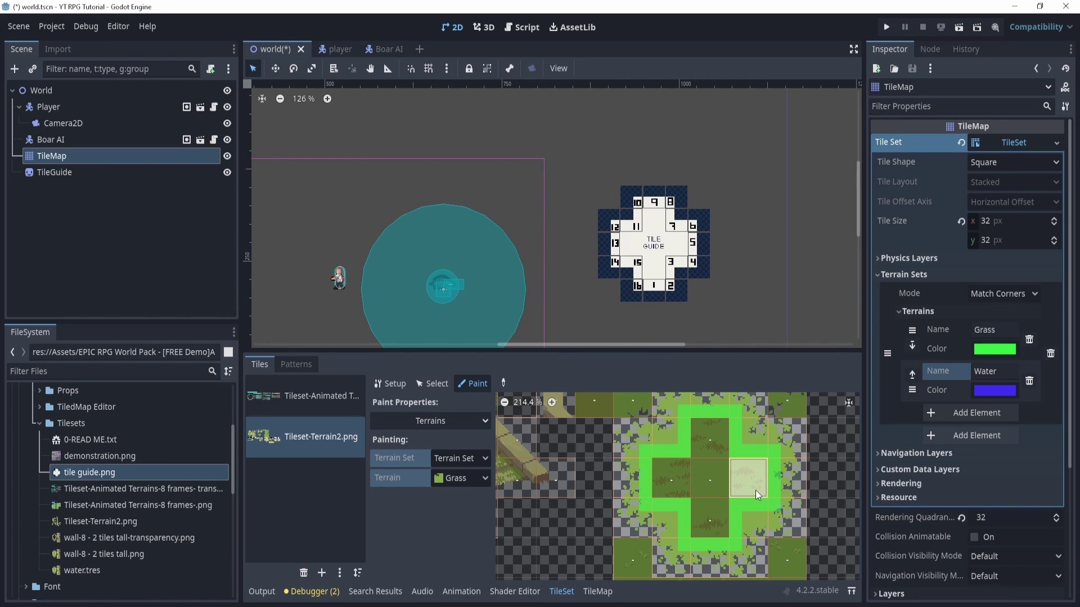
Step: Assign the centre tile of the round grass patch to Terrain Set 0 and mark all its corners as Grass
click(709, 492)
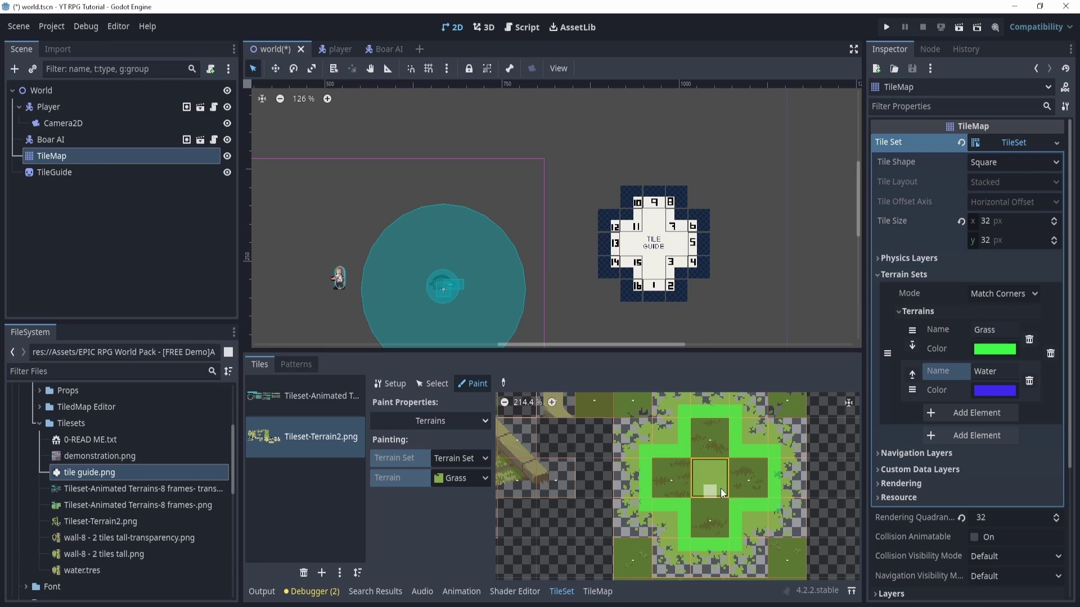
mouse_move(722, 467)
mouse_down()
mouse_move(696, 467)
mouse_move(724, 470)
mouse_up()
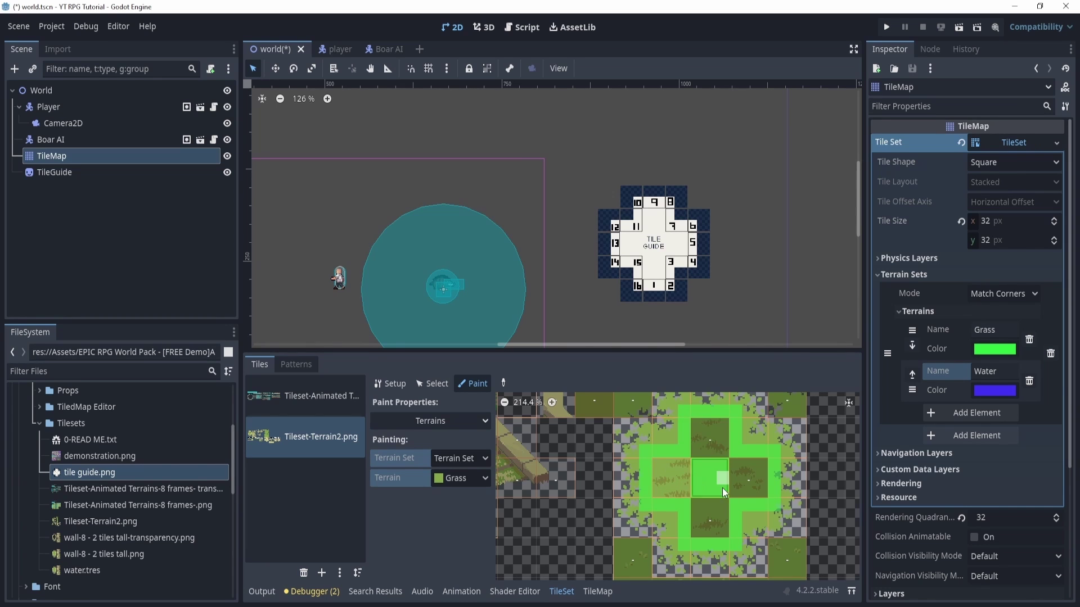
scroll(795, 468, down, 2)
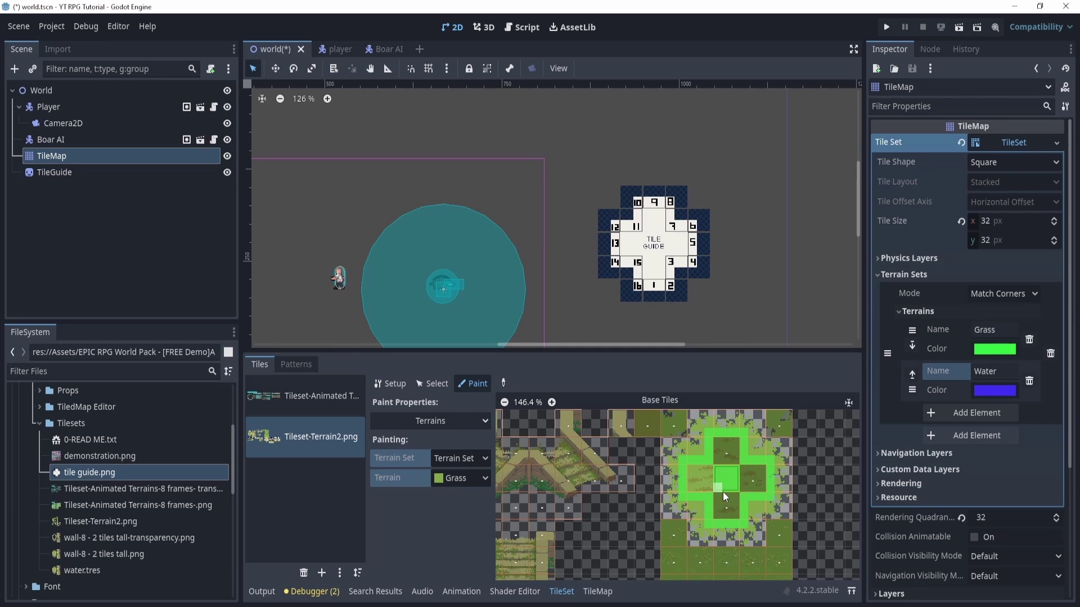
Step: Paint a freehand area of Grass terrain across the world map around the player and boar
click(597, 591)
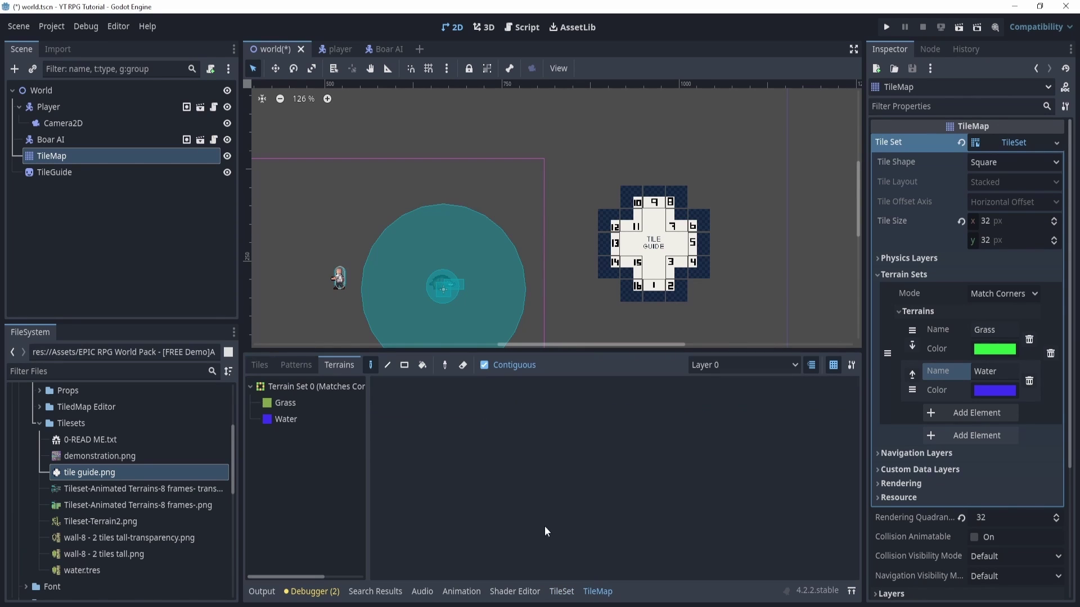
click(285, 403)
scroll(491, 215, down, 4)
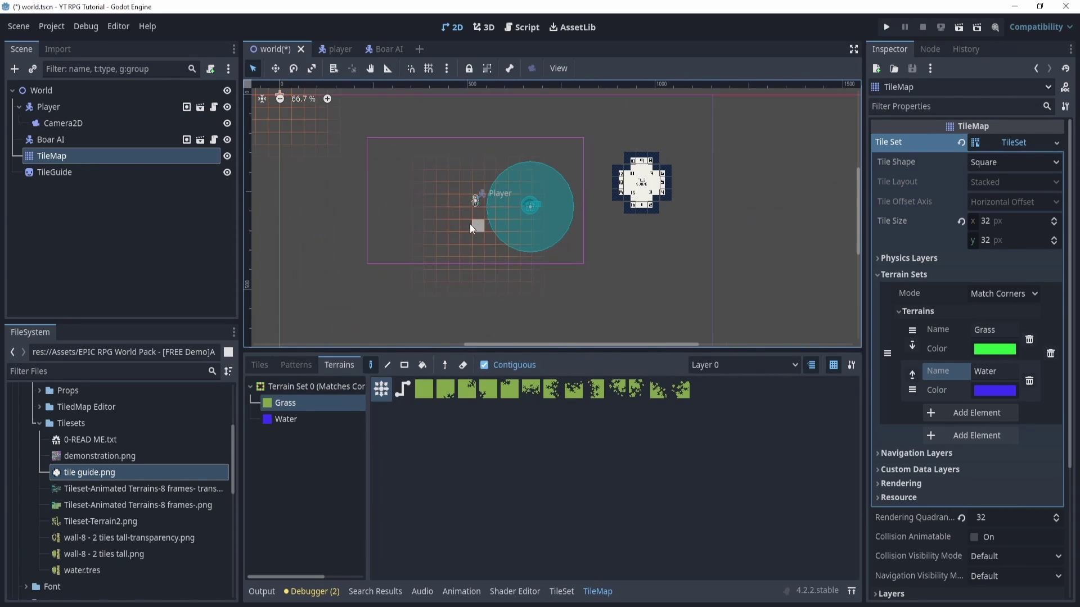
mouse_move(305, 130)
mouse_down()
mouse_move(376, 173)
mouse_move(588, 155)
mouse_move(460, 220)
mouse_move(447, 296)
mouse_move(438, 211)
mouse_move(521, 250)
mouse_move(479, 272)
mouse_up()
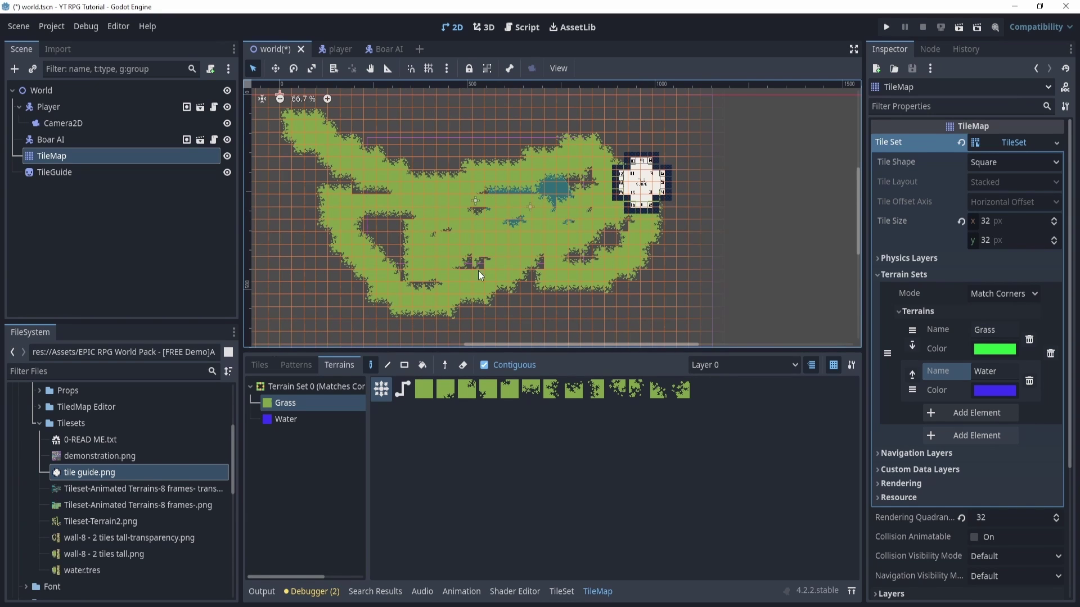
Step: Fill a large part of the world map with Grass terrain using the rectangle tool, covering the freehand area and extending well beyond it
click(405, 366)
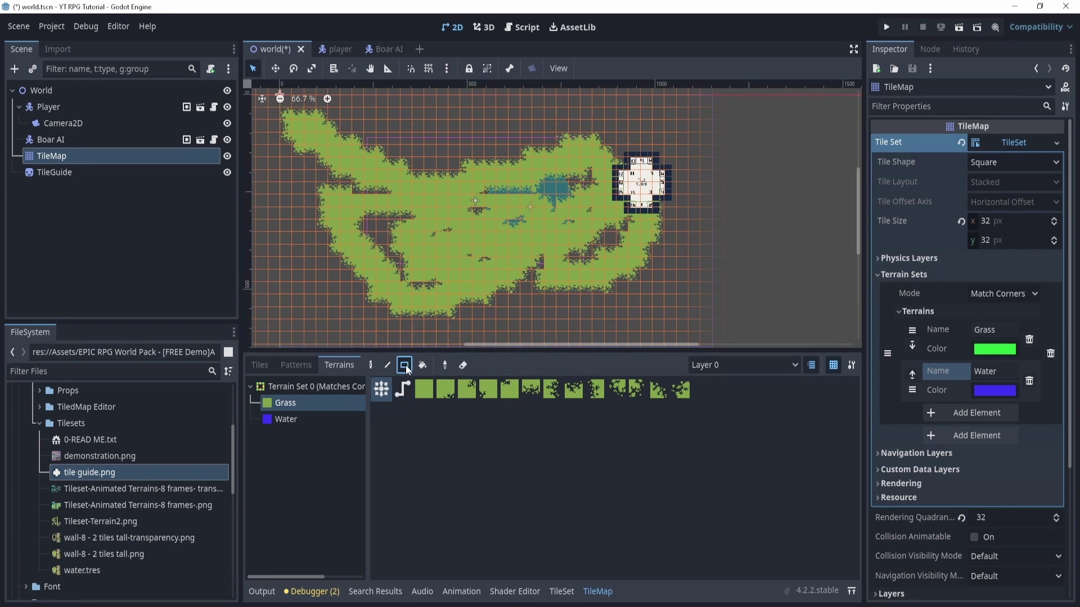
scroll(360, 204, down, 2)
scroll(319, 113, down, 2)
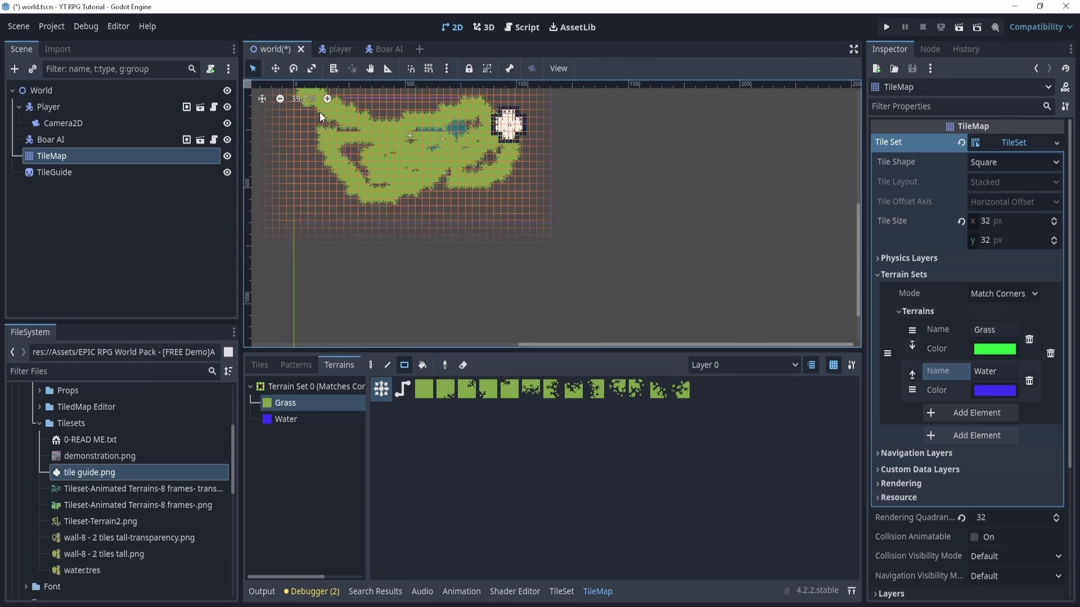
drag(299, 117, 652, 314)
scroll(608, 235, down, 1)
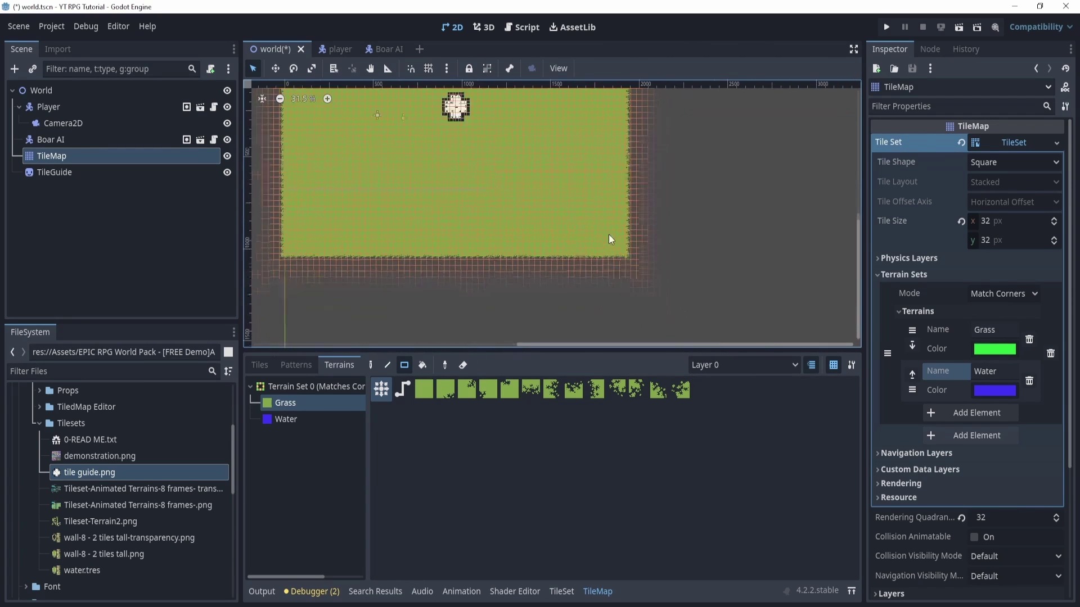
drag(743, 323, 337, 94)
Step: Erase a square of about 6 by 6 tiles beside the player and repaint Grass along its edges to leave an irregular hole
scroll(370, 174, up, 7)
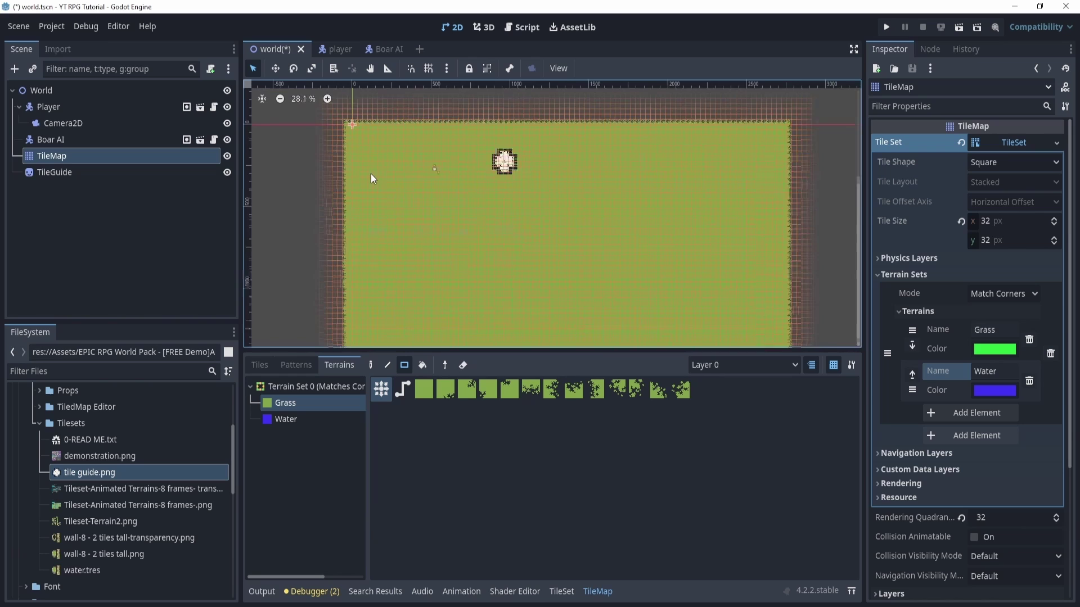
right_drag(444, 158, 537, 245)
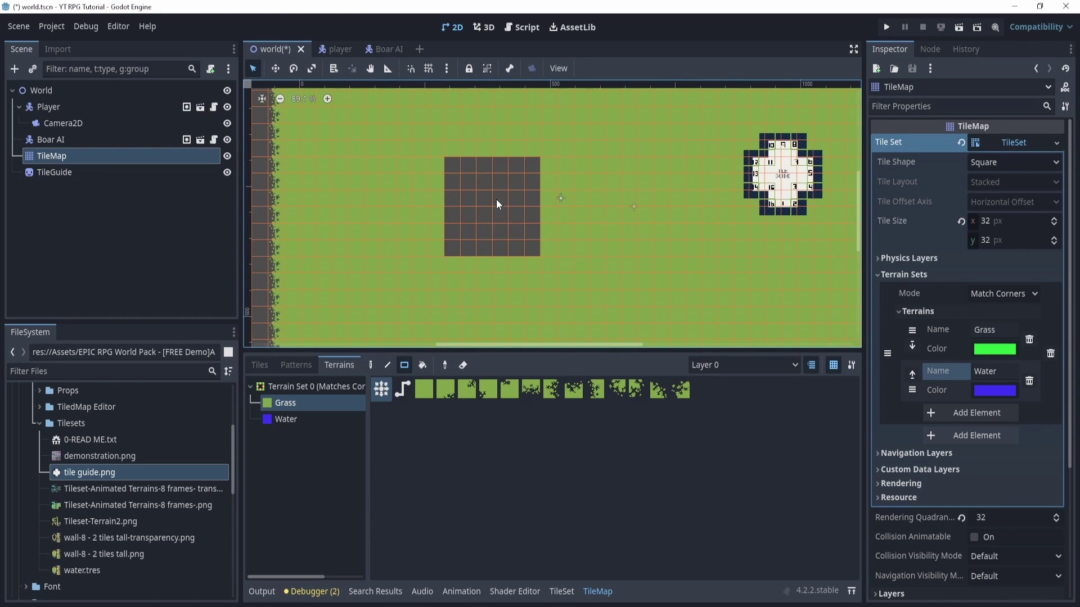
mouse_move(450, 158)
mouse_down()
mouse_move(455, 245)
mouse_move(539, 166)
mouse_up()
drag(547, 195, 543, 247)
mouse_move(534, 264)
mouse_down()
mouse_move(504, 259)
mouse_move(521, 221)
mouse_up()
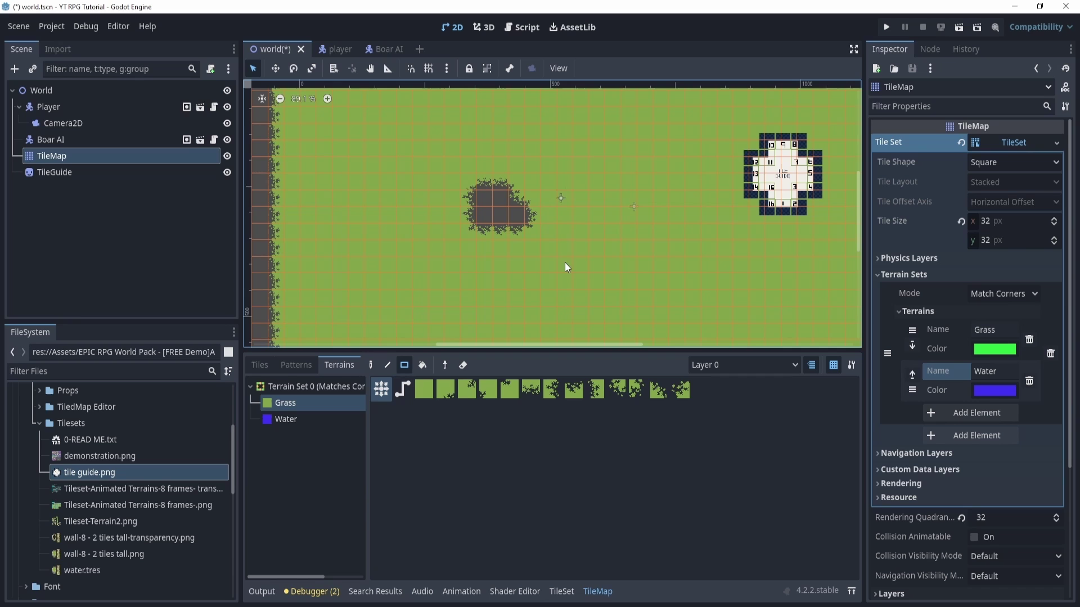
Step: Check the tiles available for the Water terrain and the layers available in the TileMap
drag(756, 264, 633, 285)
scroll(714, 282, down, 2)
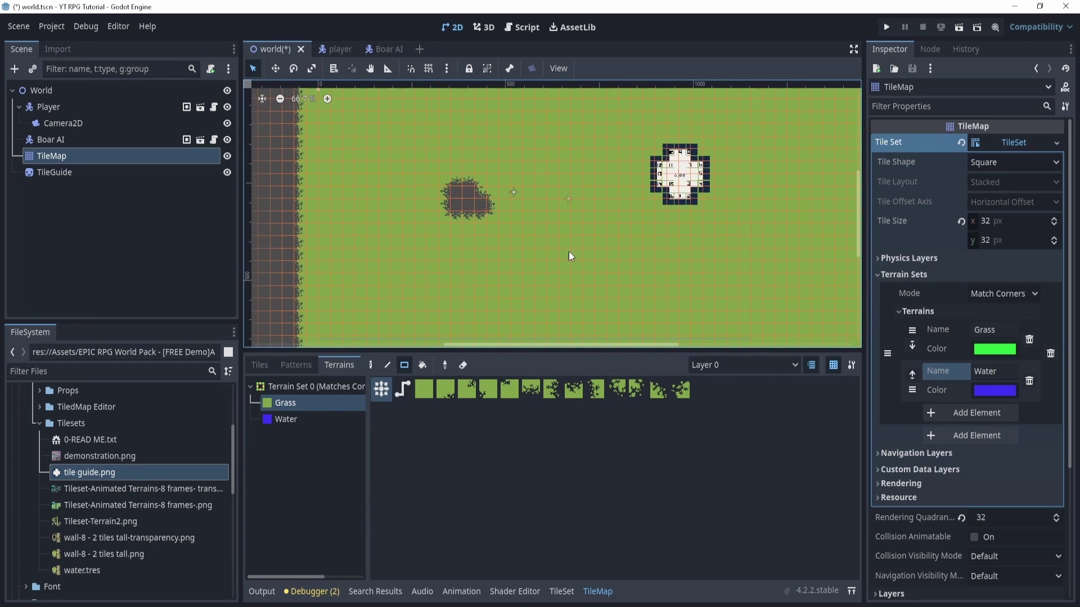
click(315, 419)
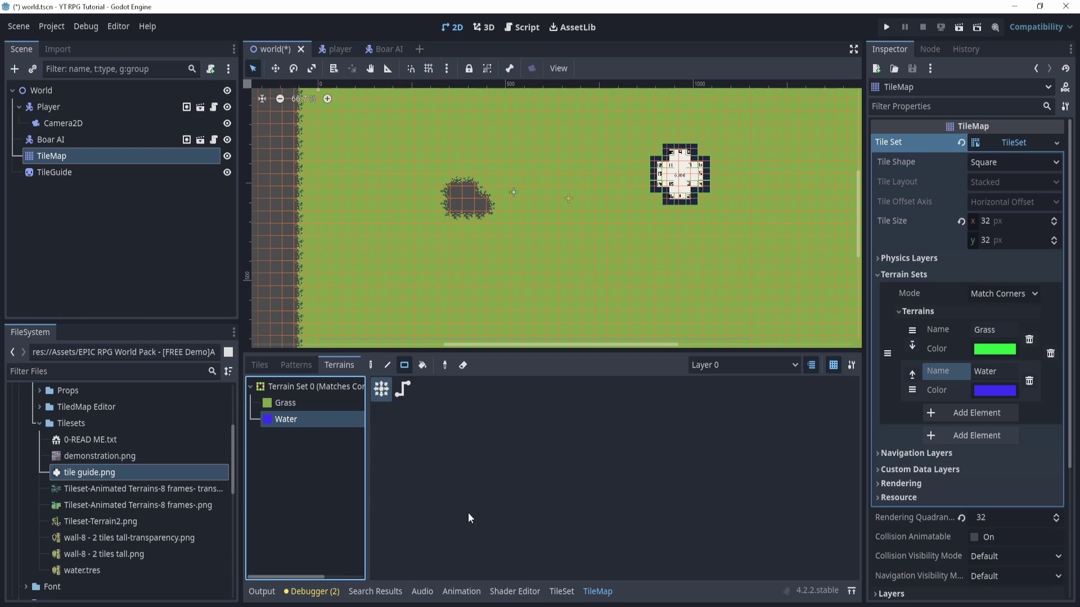
click(711, 365)
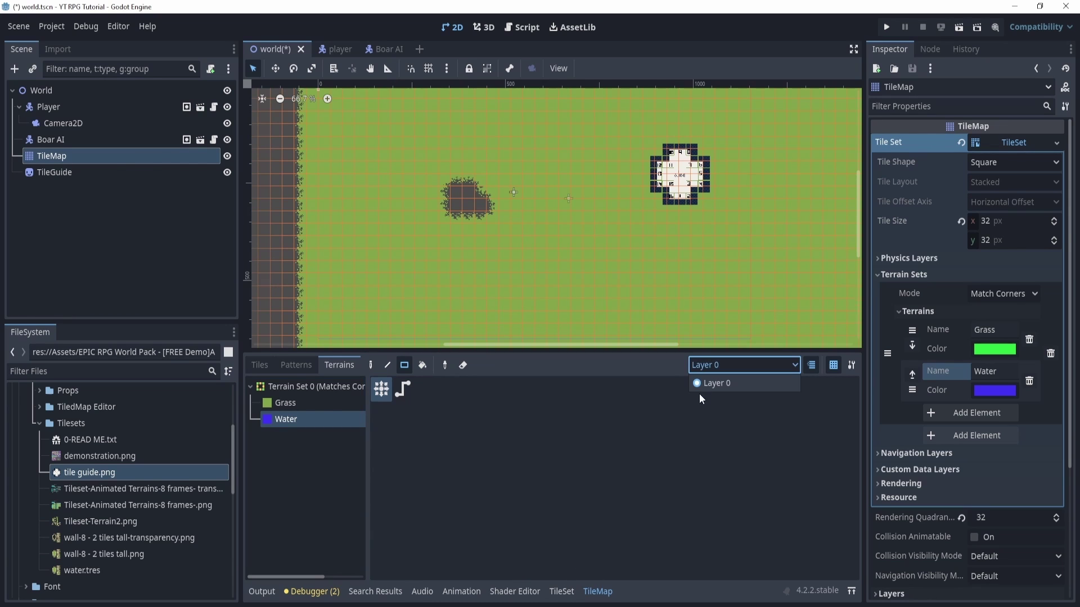
Step: Open the animated terrains atlas in the TileSet and examine its round shoreline block and the neighbouring animation tiles
click(561, 600)
click(561, 599)
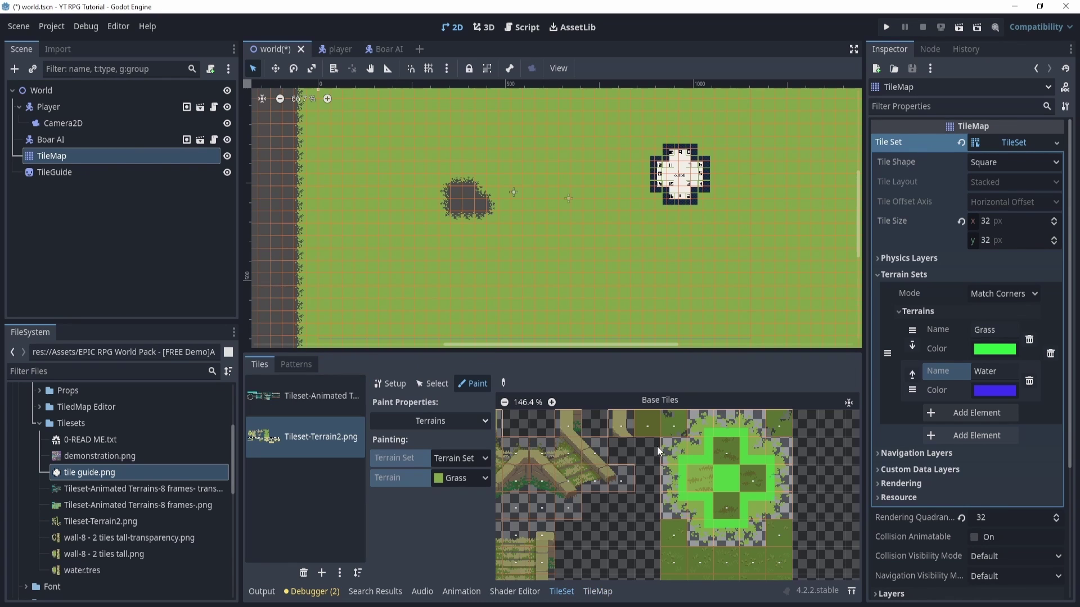
click(290, 400)
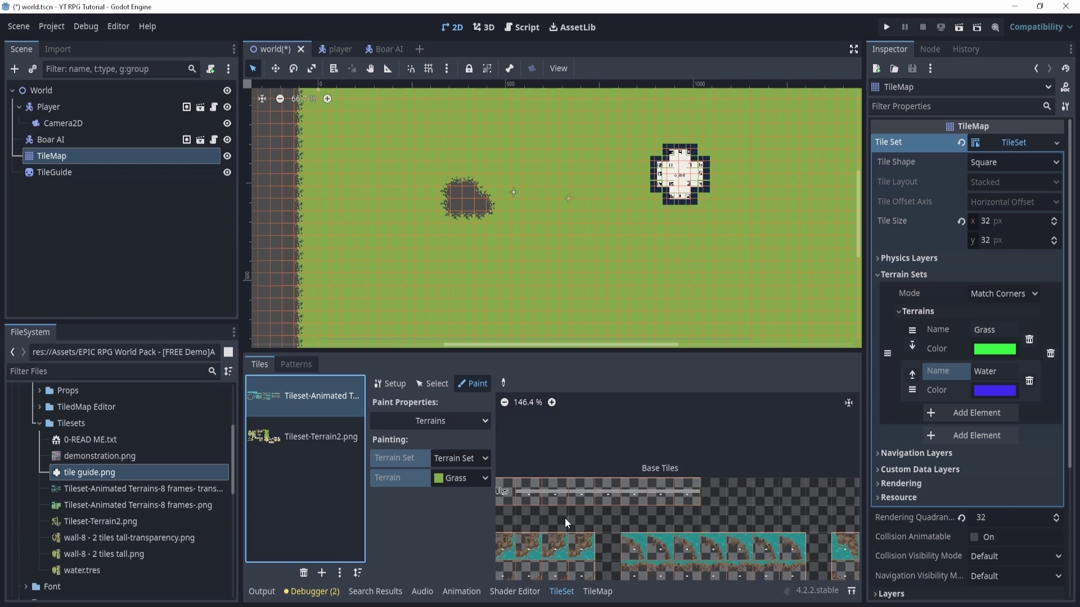
middle_drag(564, 518, 765, 435)
scroll(702, 530, up, 2)
middle_drag(715, 505, 713, 472)
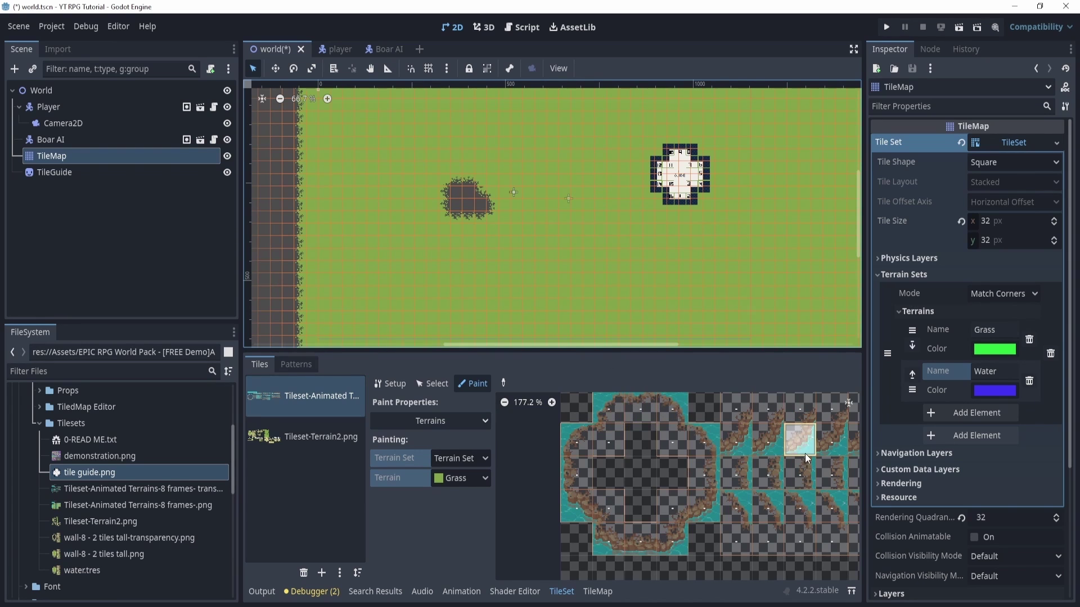
middle_drag(757, 458, 751, 459)
middle_drag(676, 432, 663, 436)
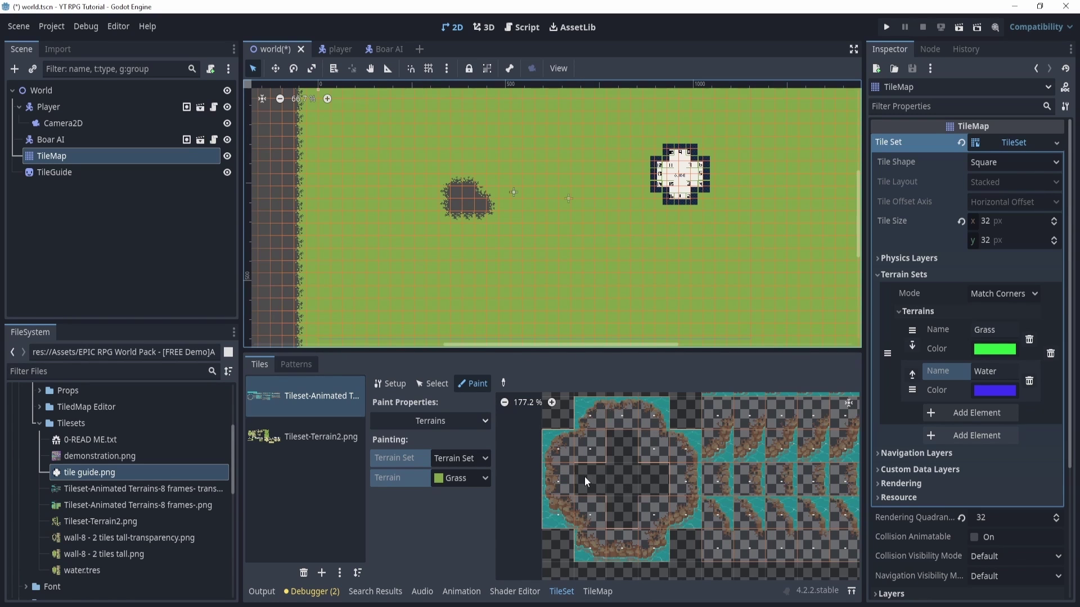
scroll(588, 451, down, 3)
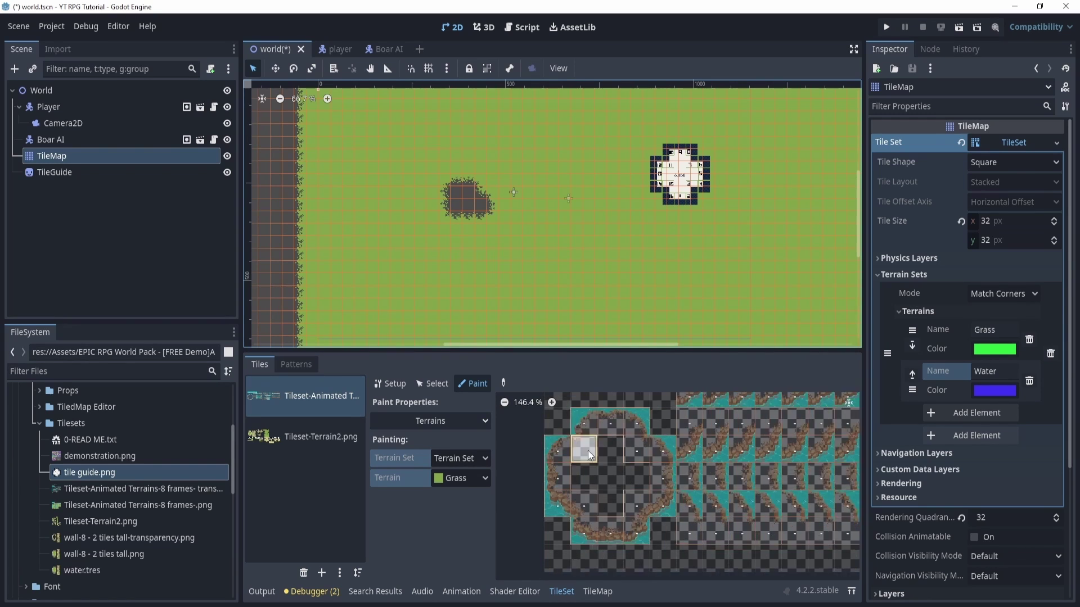
Step: Select the Water terrain for painting and assign the terrain set to the round shoreline block's tiles in the animated terrains atlas
scroll(759, 470, up, 2)
scroll(759, 469, right, 2)
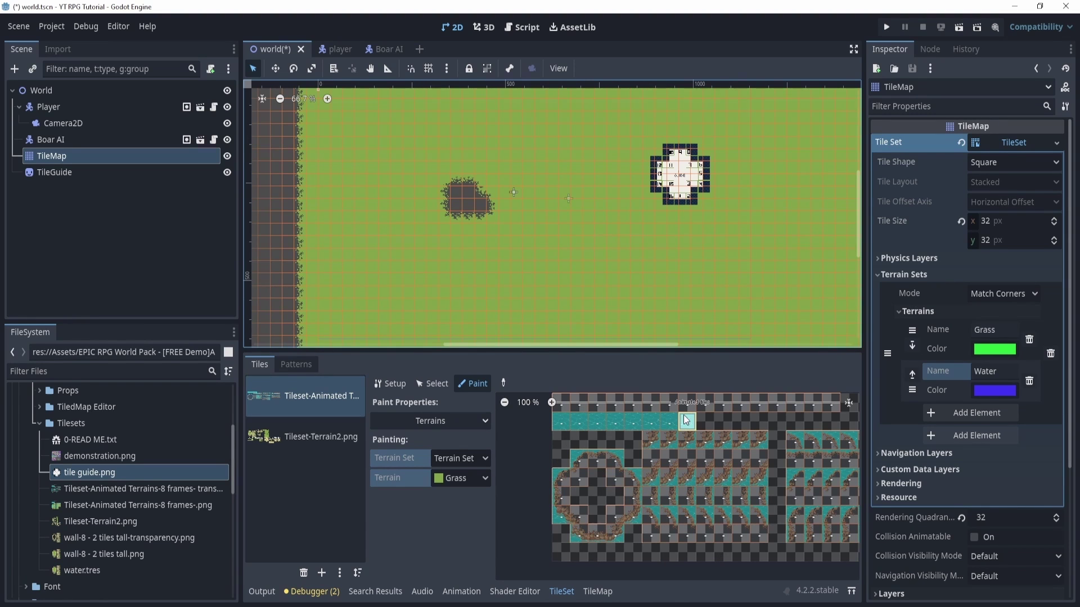
scroll(625, 483, up, 4)
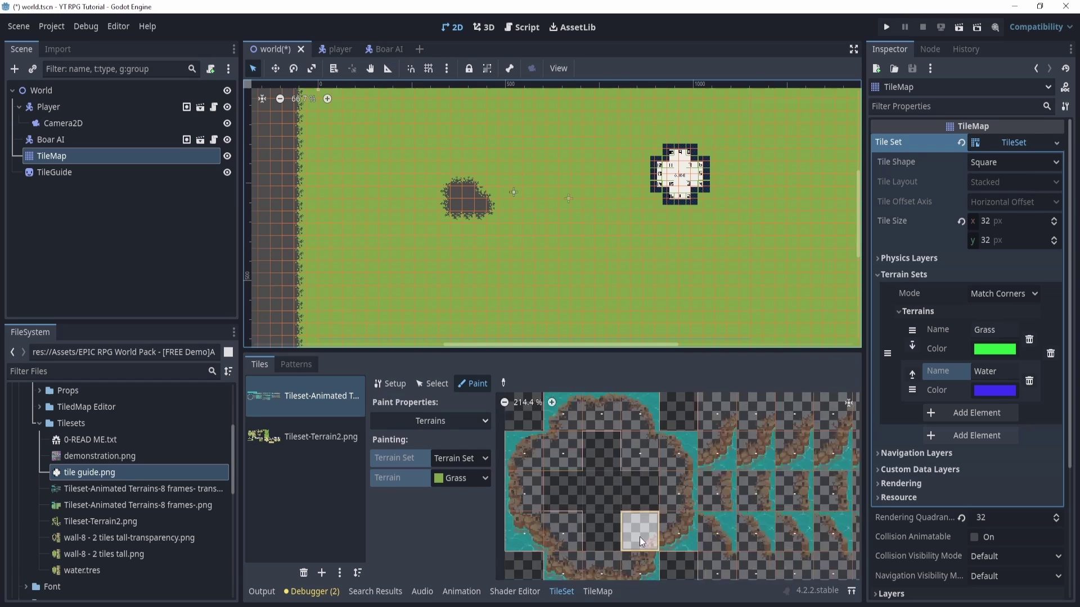
middle_drag(639, 536, 656, 470)
scroll(656, 470, down, 1)
middle_drag(748, 460, 729, 490)
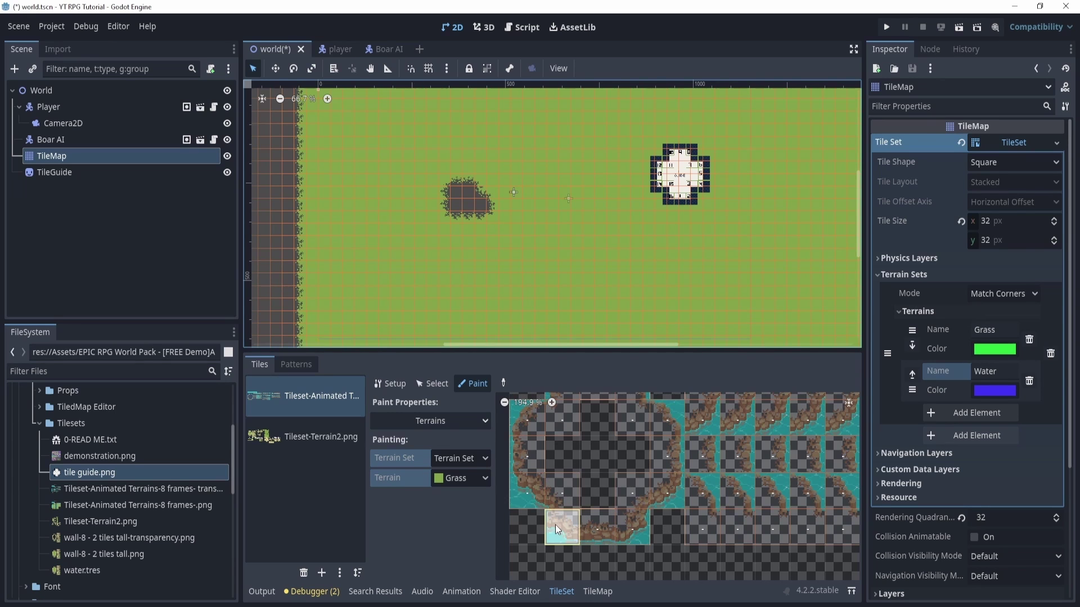
click(466, 479)
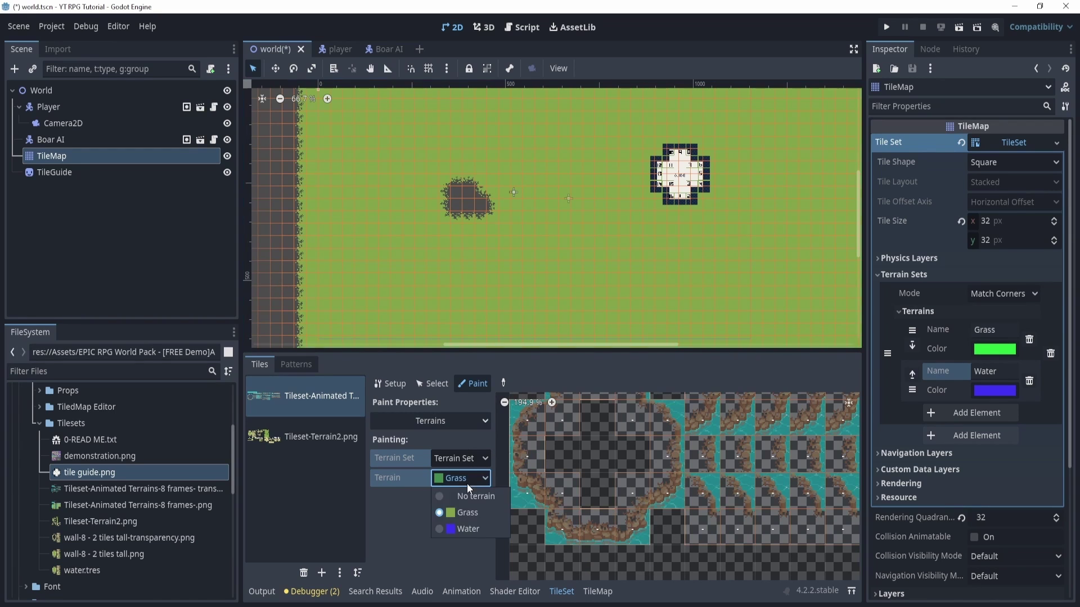
click(475, 527)
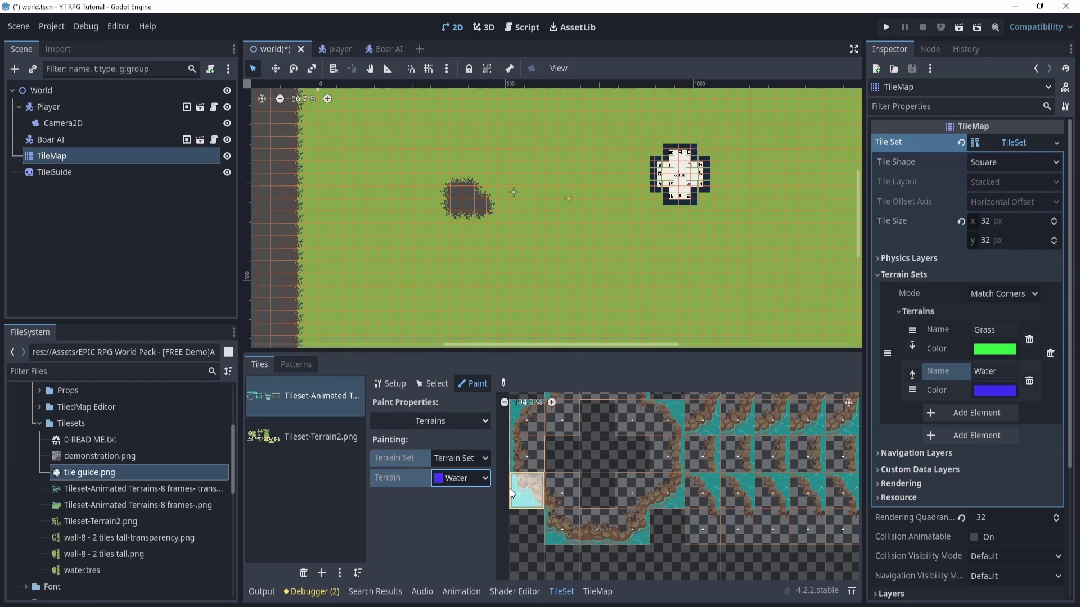
click(532, 494)
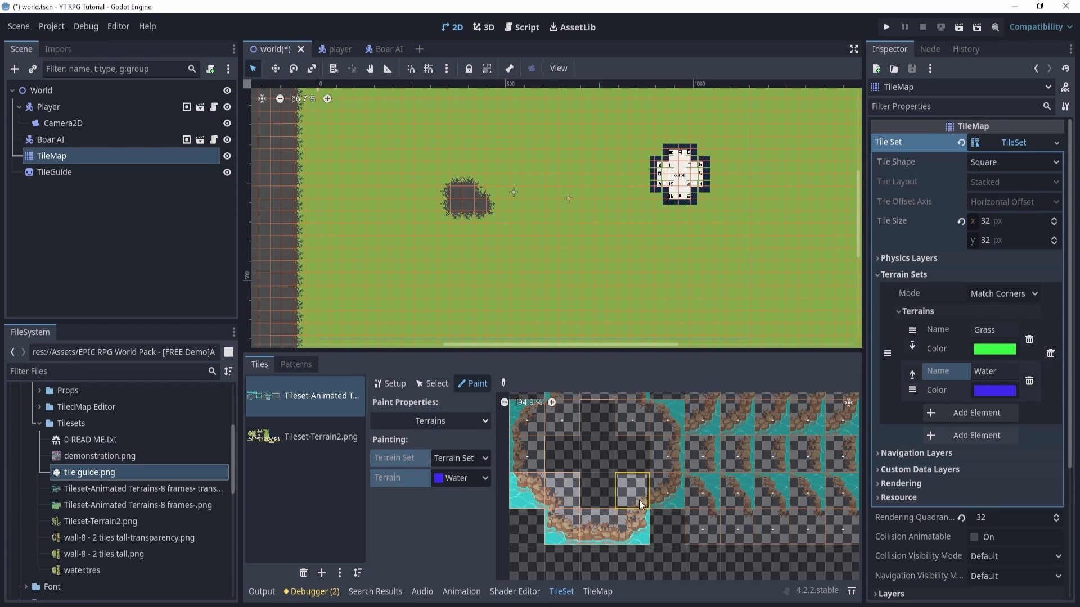
scroll(667, 440, up, 3)
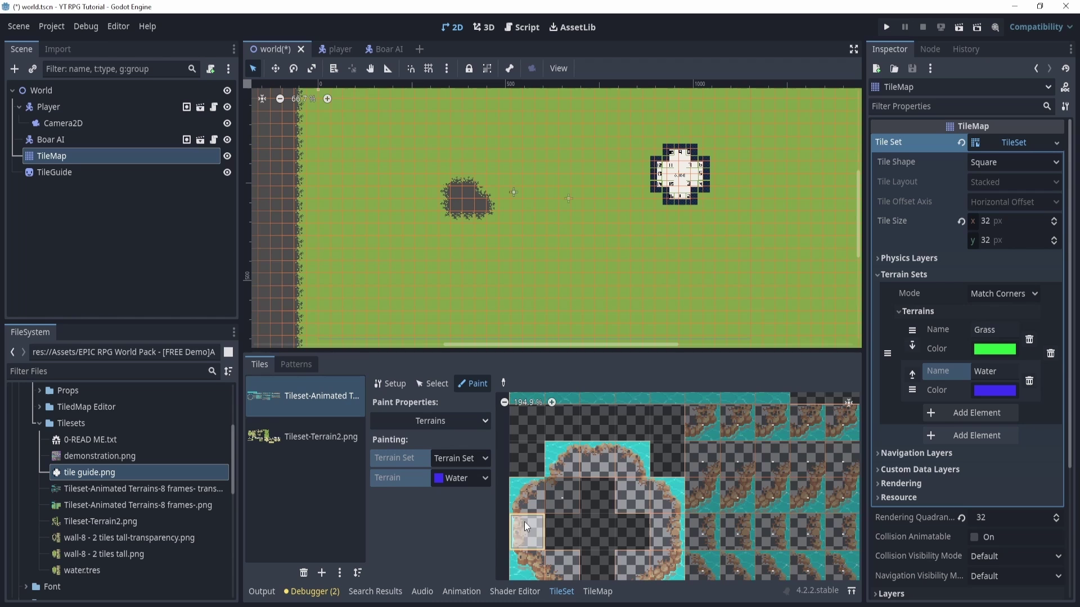
scroll(524, 522, down, 1)
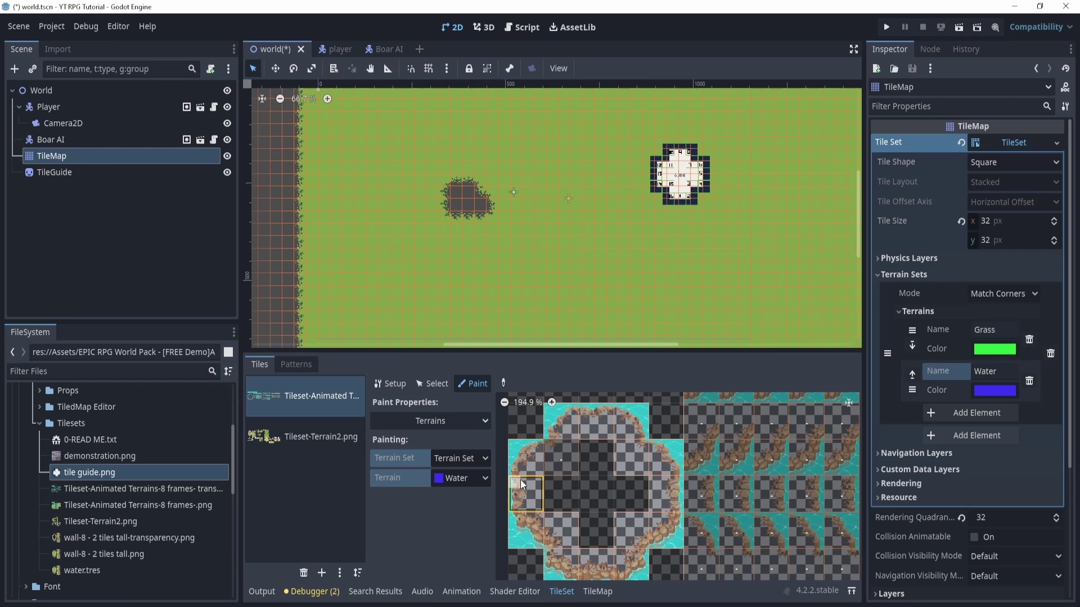
Step: Paint Water terrain bits on the outer corners along the upper and left sides of the round shoreline block
drag(516, 485, 516, 505)
drag(513, 470, 524, 449)
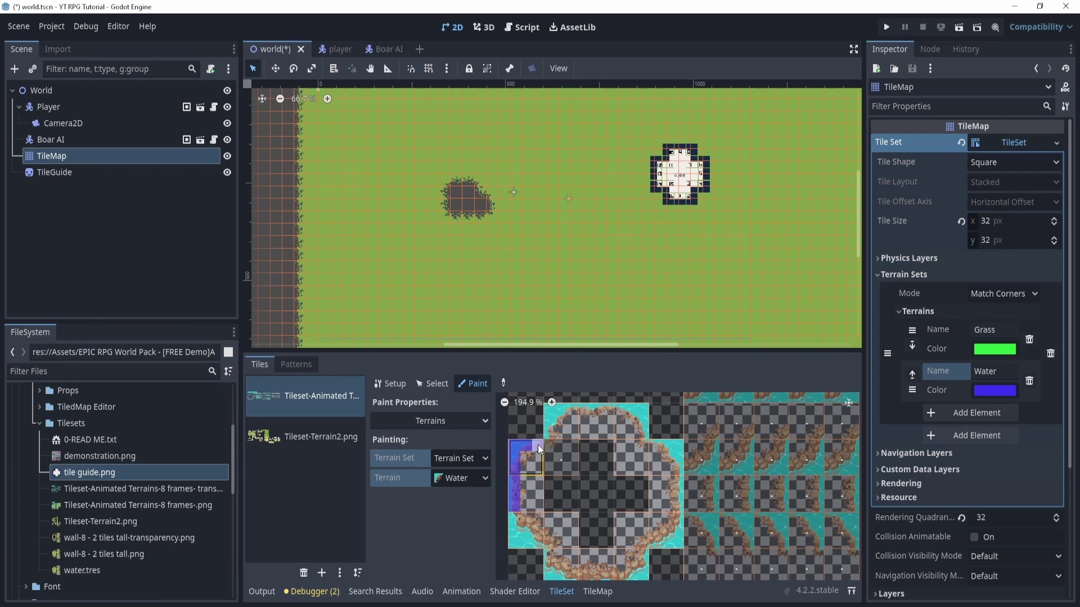
drag(552, 430, 573, 410)
right_drag(533, 447, 514, 468)
drag(514, 467, 538, 442)
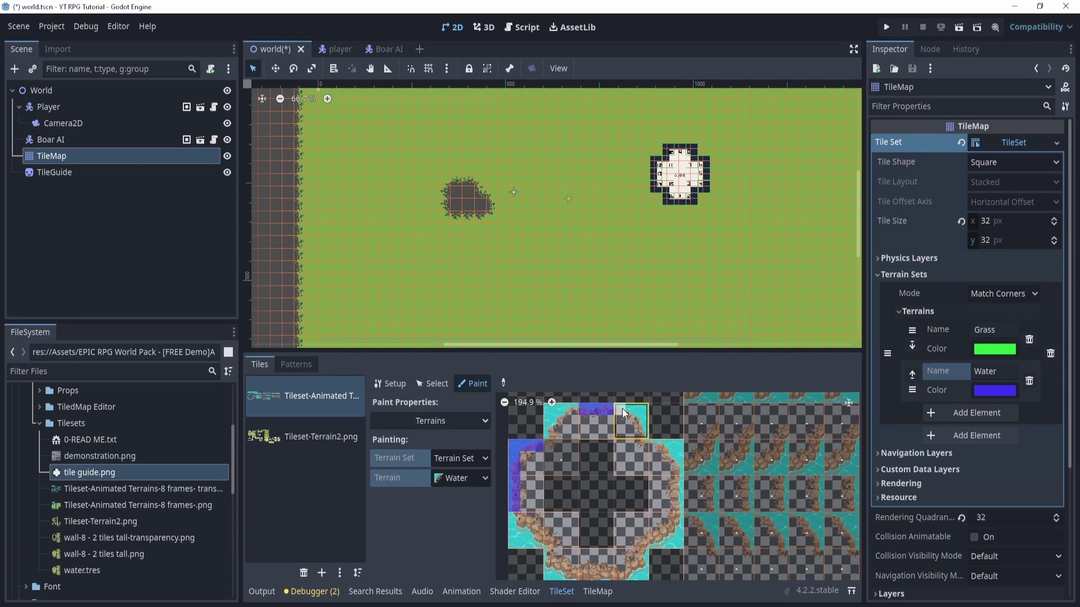
click(644, 430)
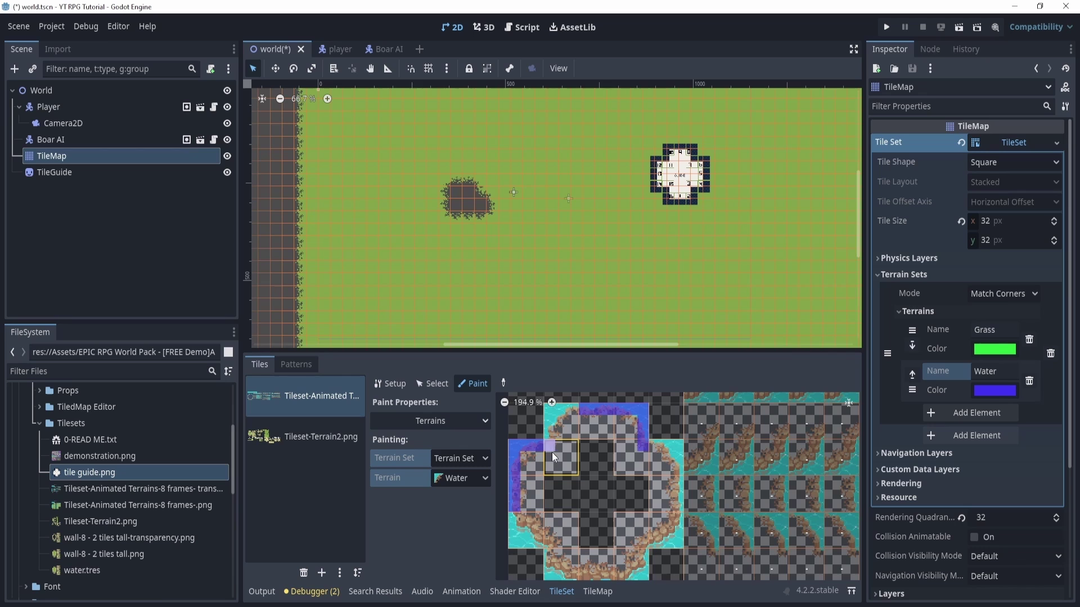
Step: Paint Water terrain bits on the corners along the lower and right sides of the round shoreline block
click(642, 546)
click(550, 542)
middle_drag(603, 565, 591, 528)
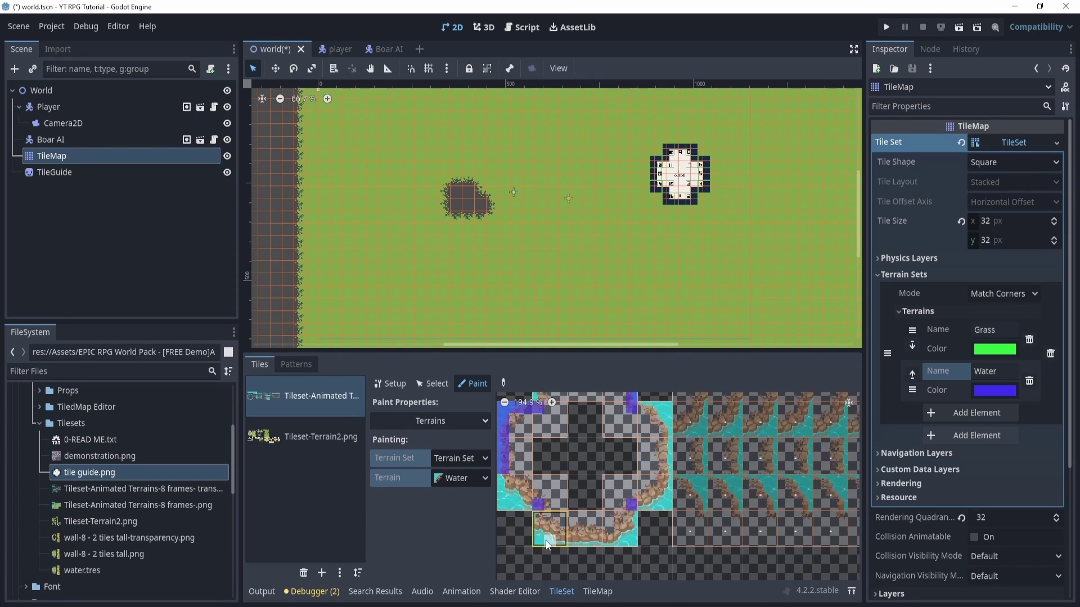
click(577, 542)
drag(578, 541, 597, 541)
drag(665, 449, 666, 470)
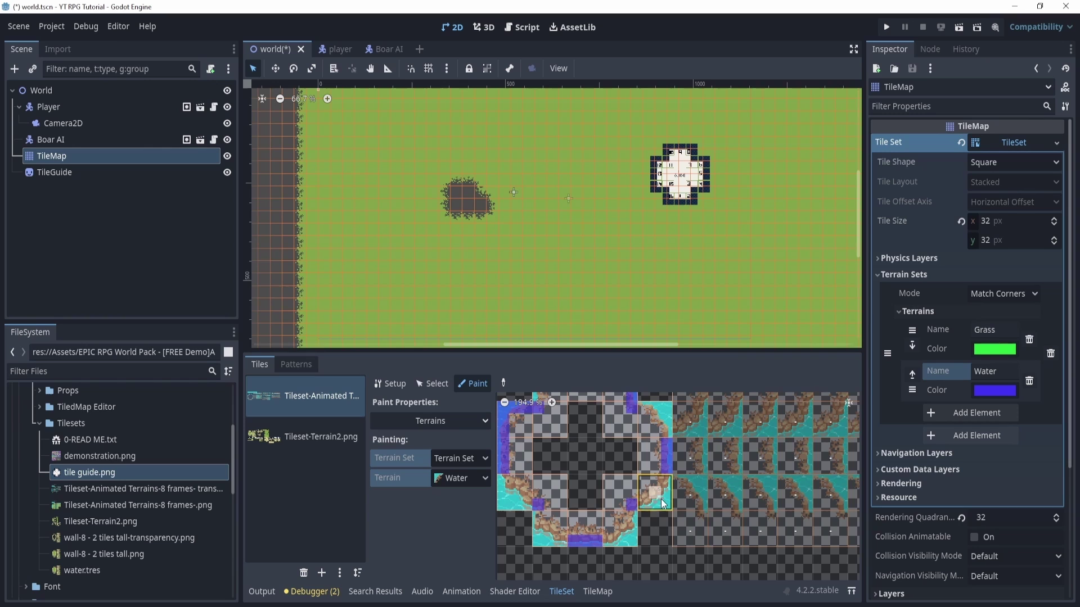
click(647, 505)
scroll(647, 534, up, 2)
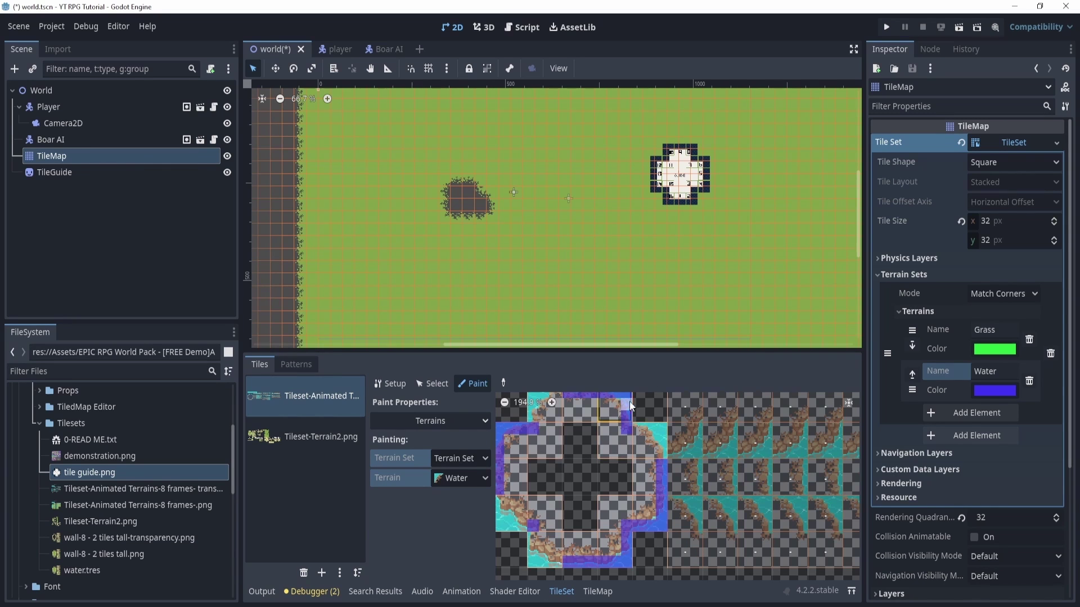
Step: Test the Water terrain on the map by painting rectangles of about 5 by 3 and 8 by 8 tiles over the grass
click(597, 591)
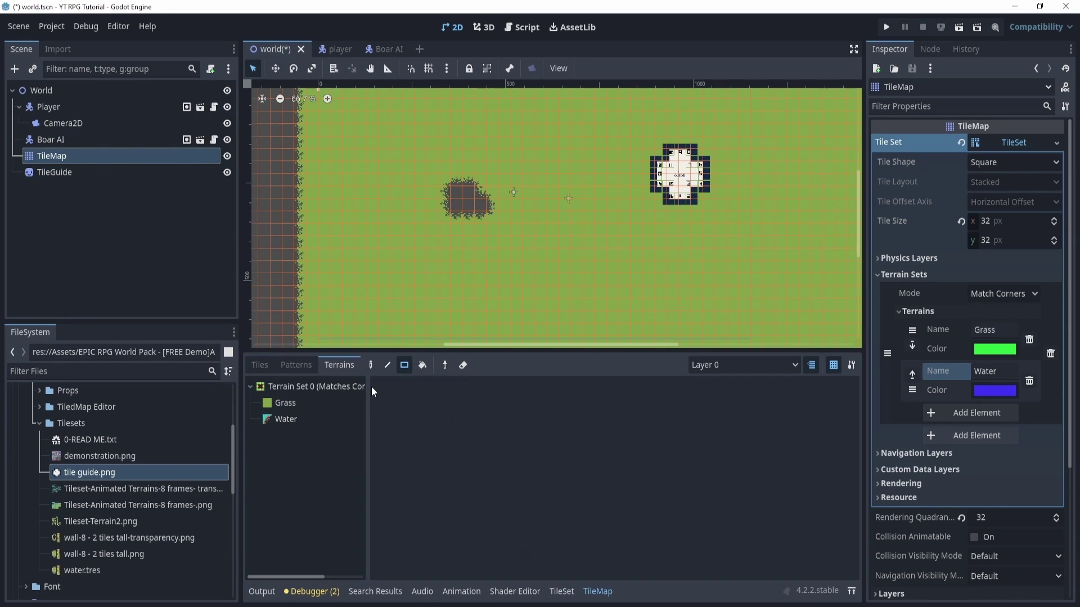
click(306, 420)
scroll(530, 275, down, 2)
drag(530, 292, 532, 293)
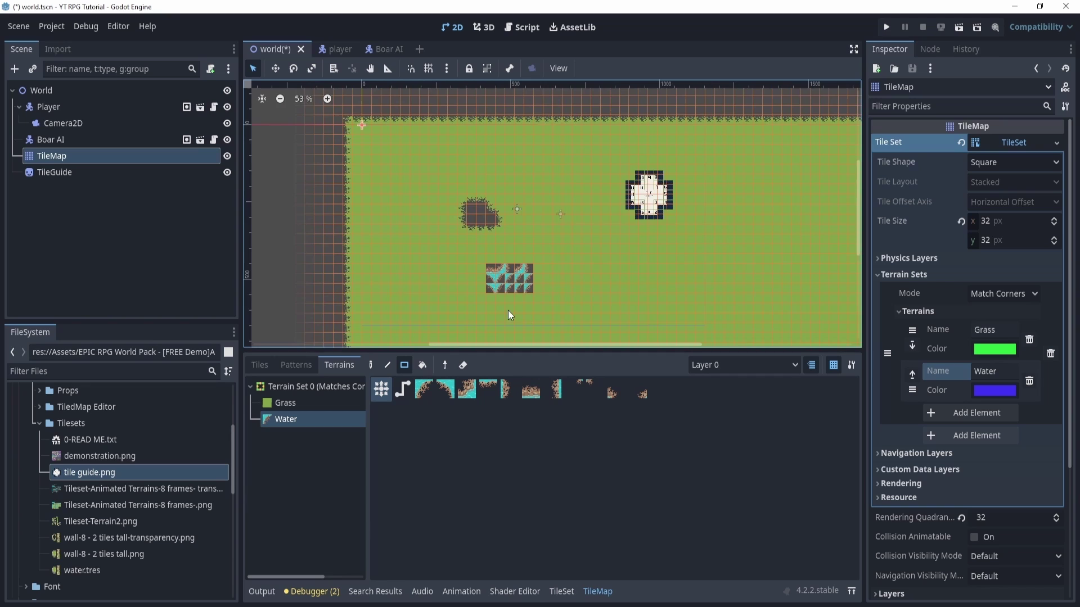
scroll(509, 312, up, 5)
drag(578, 182, 697, 305)
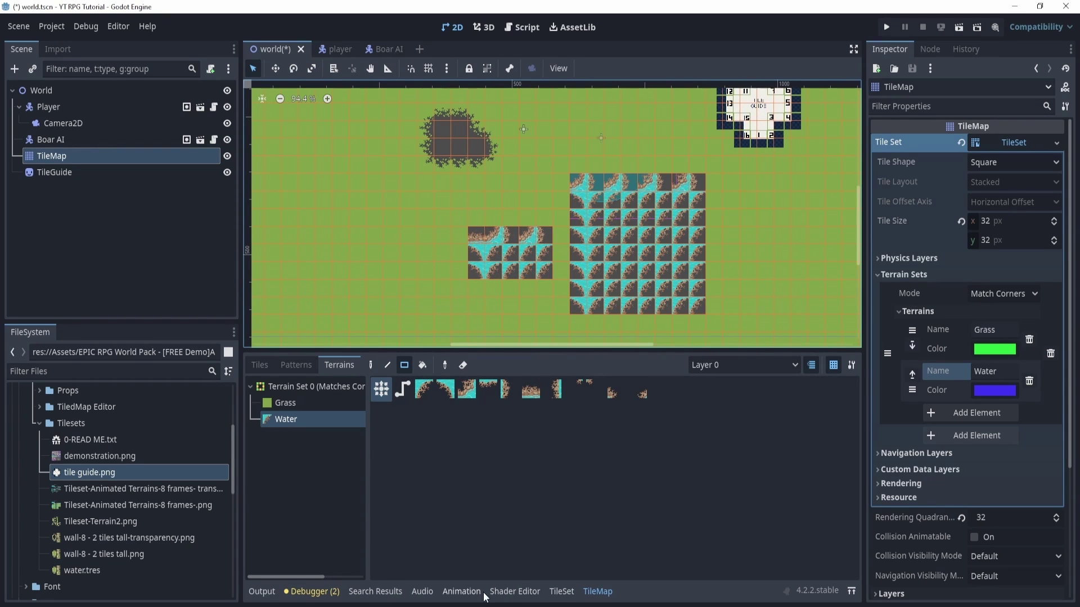
Step: Assign the Water terrain to the centre and all corners of the first plain water tile in the animated terrains atlas
click(561, 591)
scroll(591, 500, up, 3)
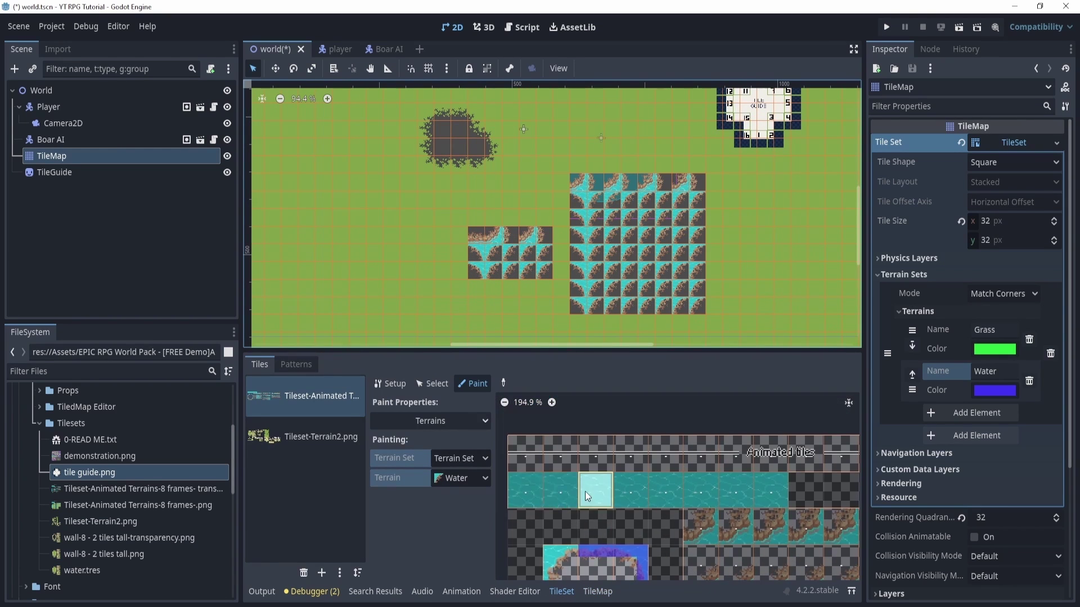
click(531, 482)
click(518, 498)
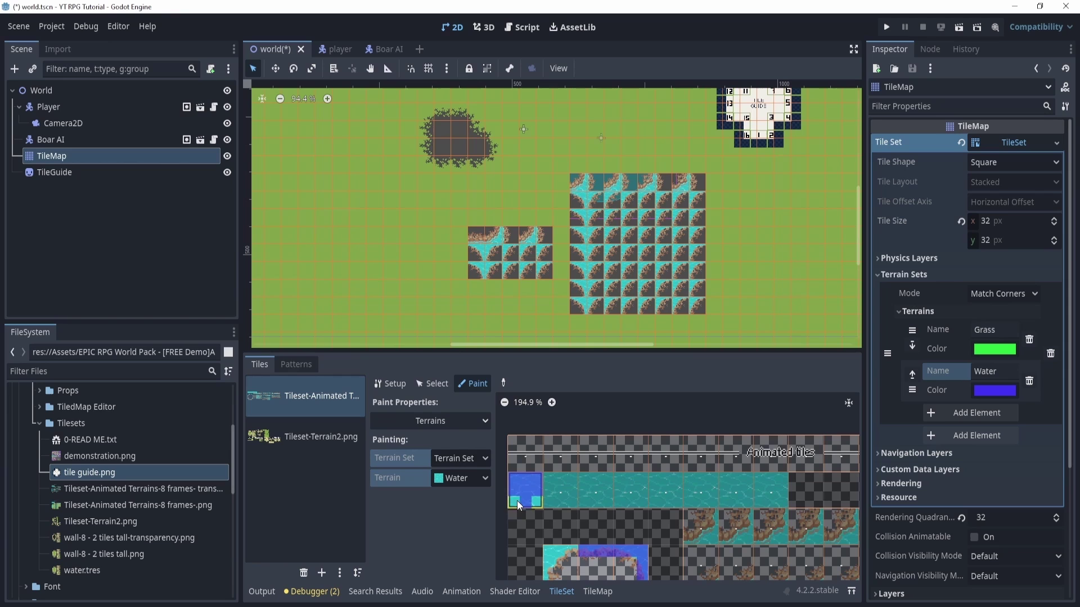
Step: Repaint the test area with Water terrain rectangles, enlarging it into one big pond over the grass around the player
click(600, 591)
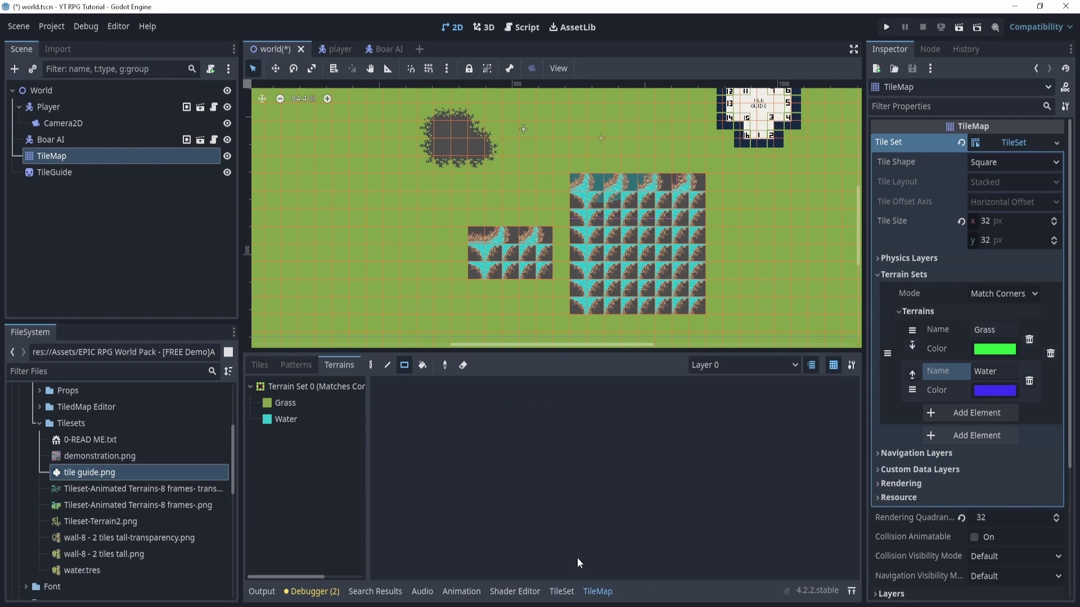
click(295, 421)
right_drag(578, 182, 696, 306)
drag(629, 182, 474, 312)
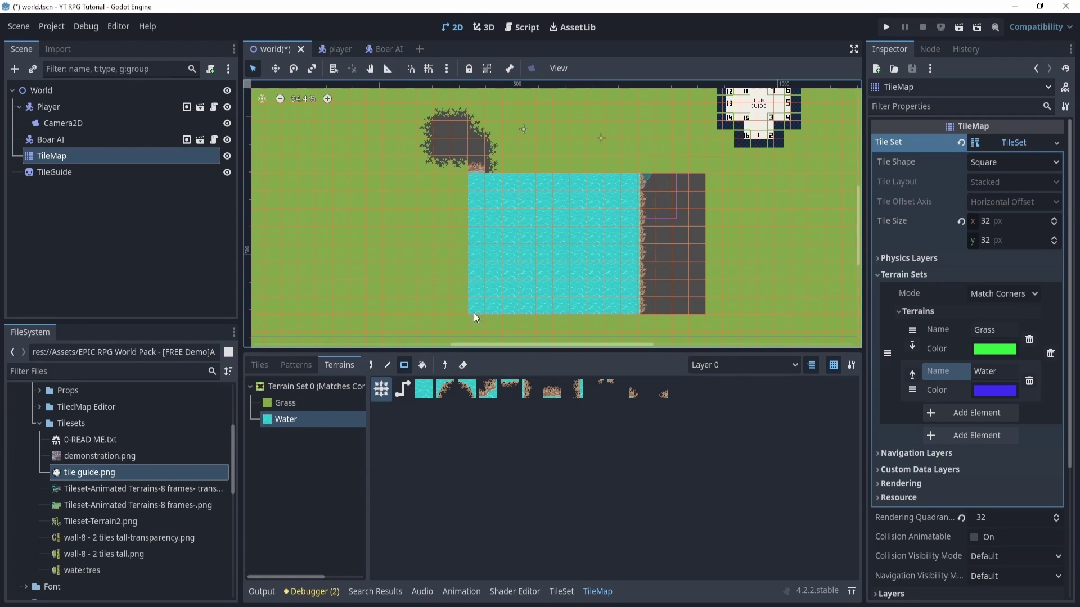
drag(595, 324, 595, 129)
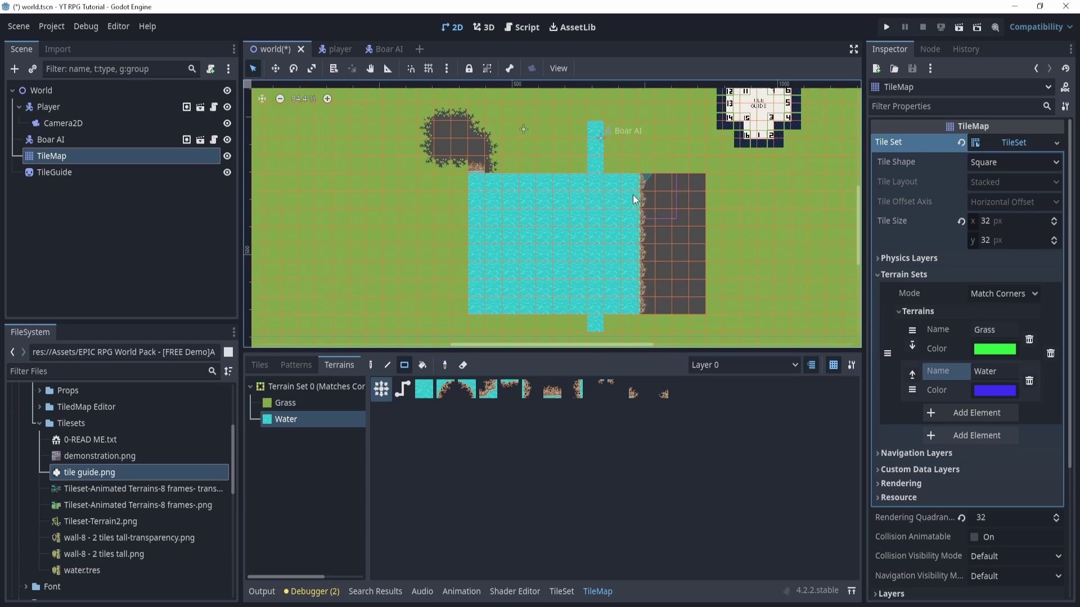
scroll(632, 194, down, 2)
drag(513, 146, 643, 272)
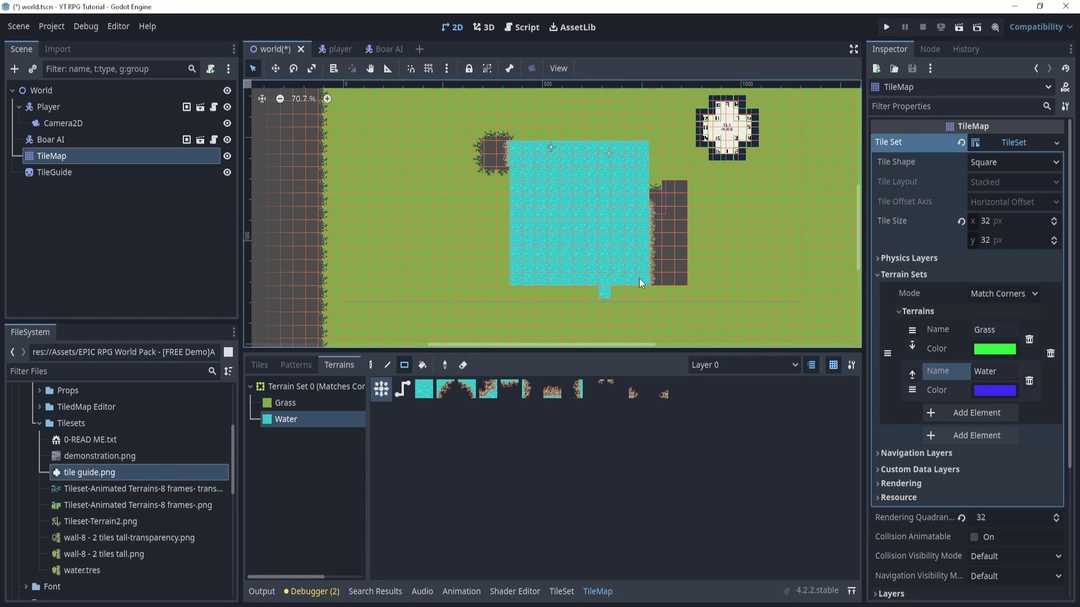
Step: Paint a short Water strip on the big pond's left edge and a separate Water rectangle on the empty ground west of the grass
scroll(520, 157, up, 6)
drag(497, 186, 500, 236)
scroll(519, 291, down, 8)
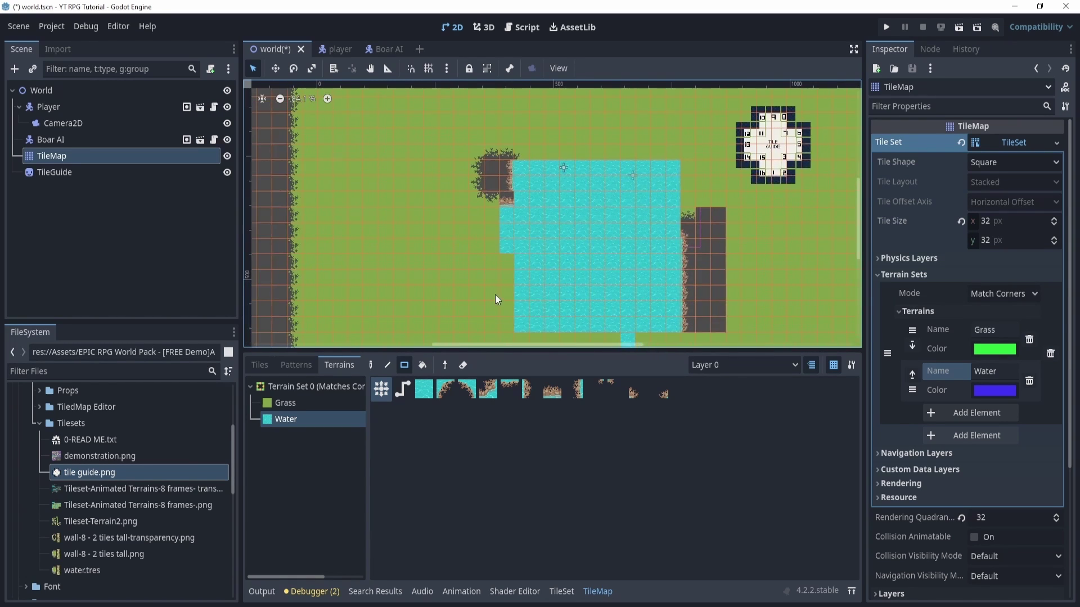
scroll(381, 240, up, 1)
middle_drag(380, 241, 538, 229)
drag(420, 188, 459, 239)
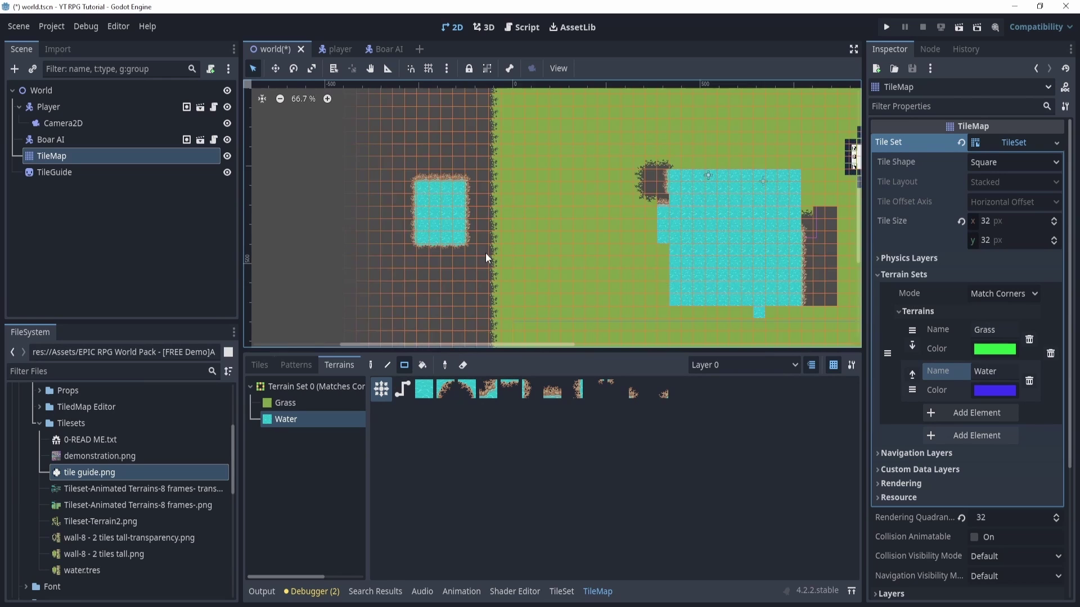
Step: Compare the edges of the pond on empty ground with those of the pond on grass, and check the available TileMap layers
scroll(485, 253, up, 6)
scroll(605, 291, down, 3)
middle_drag(706, 295, 579, 271)
scroll(578, 272, down, 6)
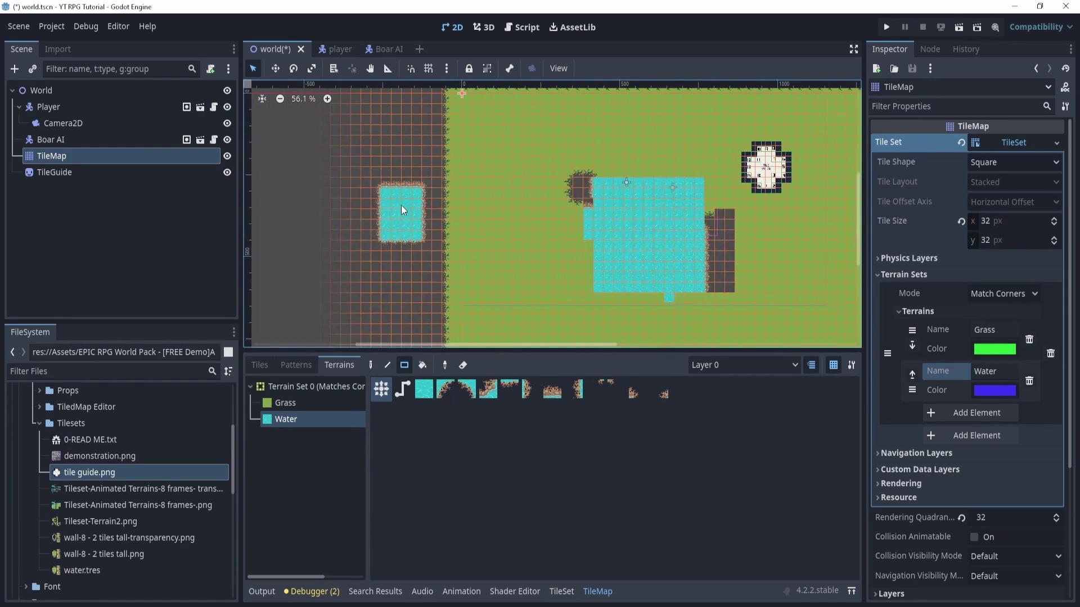
scroll(407, 209, up, 14)
scroll(710, 184, down, 6)
middle_drag(792, 184, 566, 182)
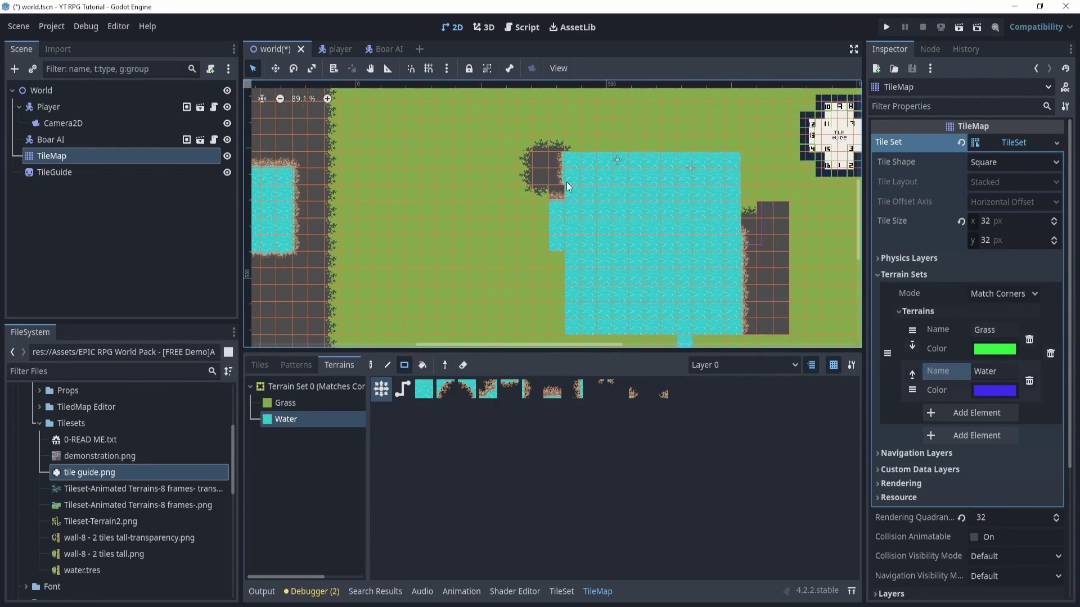
scroll(566, 181, down, 2)
click(730, 365)
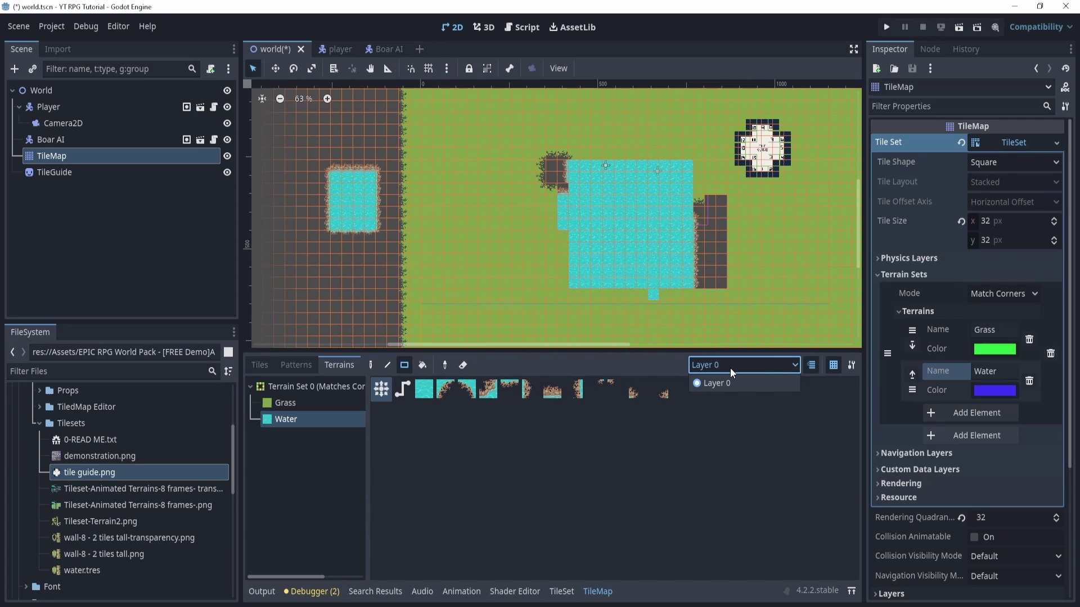
Step: Erase all painted grass and water from the world map with one large rectangle
scroll(652, 274, down, 9)
middle_drag(630, 278, 514, 230)
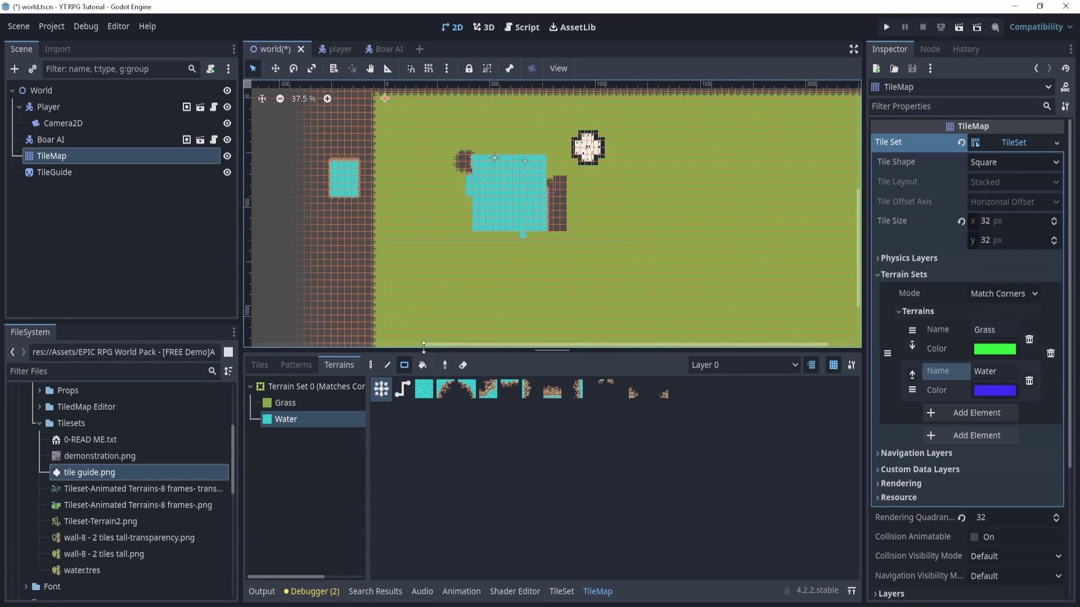
scroll(629, 253, down, 4)
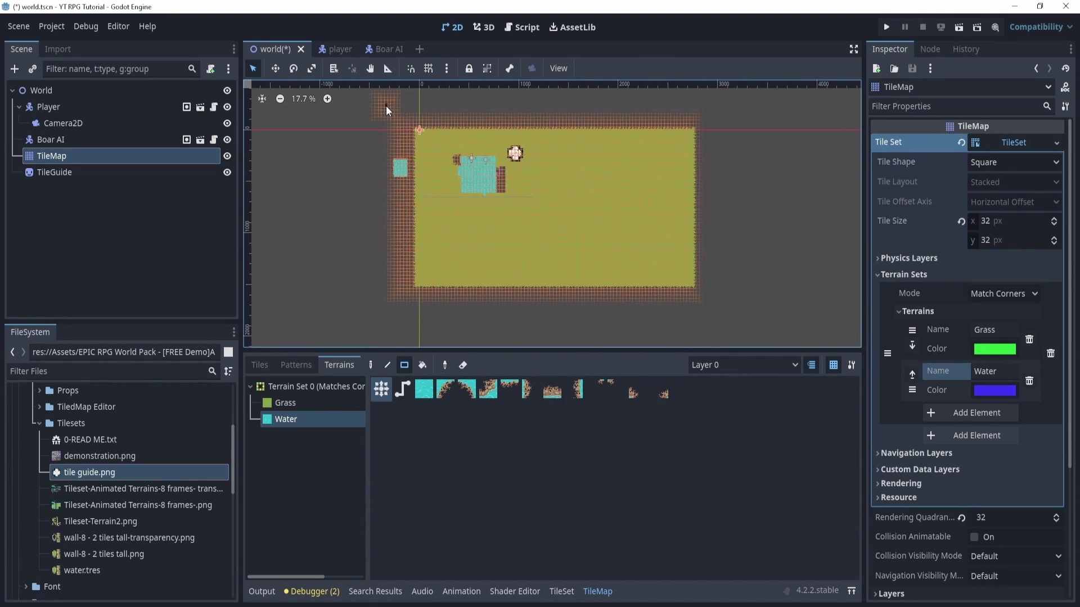
right_drag(386, 105, 758, 335)
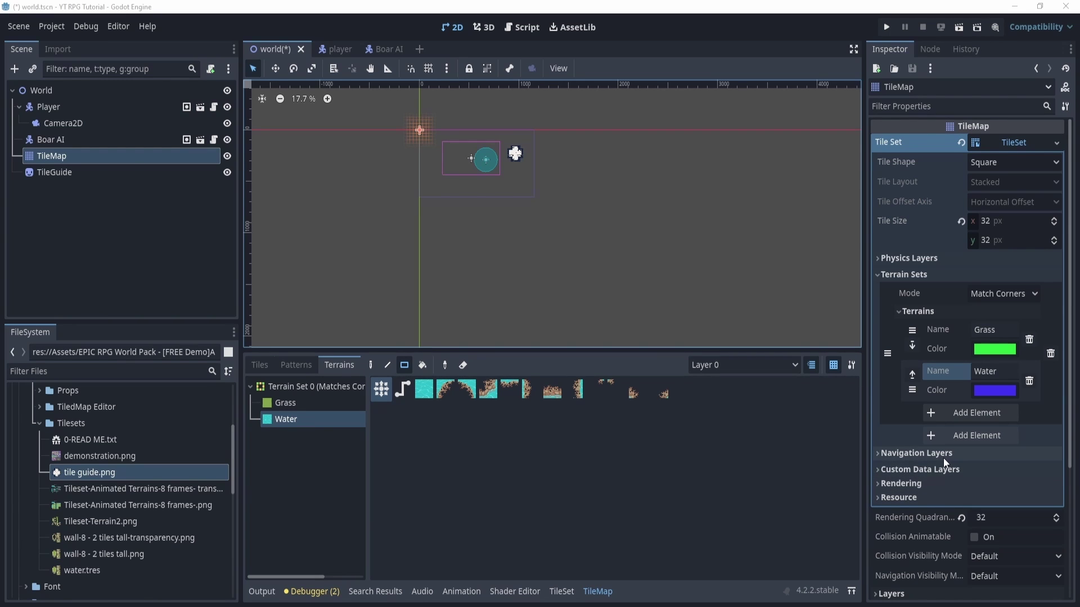
Step: Add a second layer to the TileMap and name the two layers Grass and Water
click(958, 273)
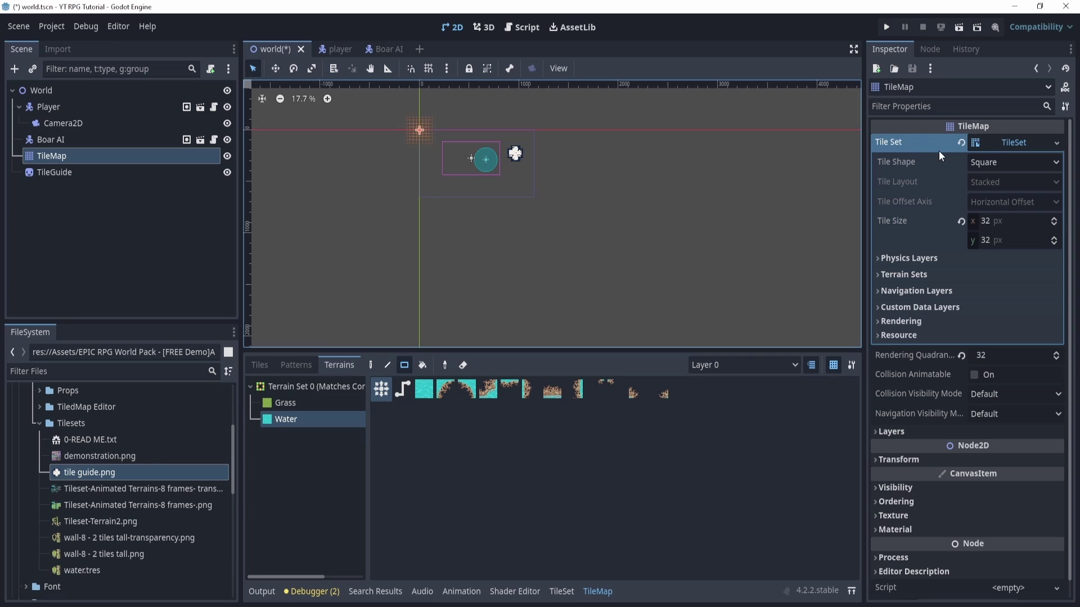
click(1020, 141)
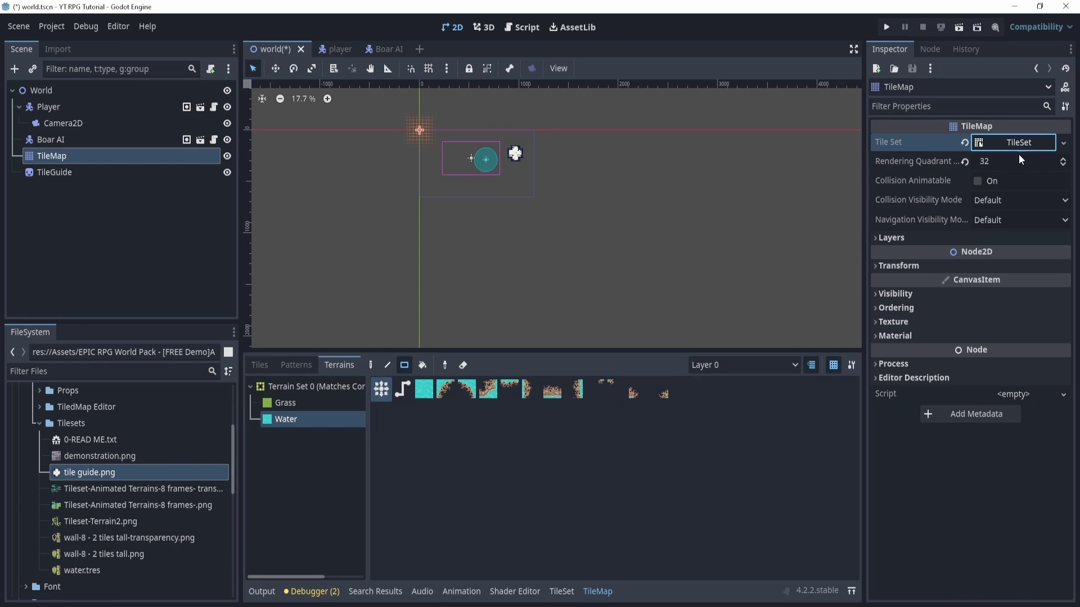
click(993, 241)
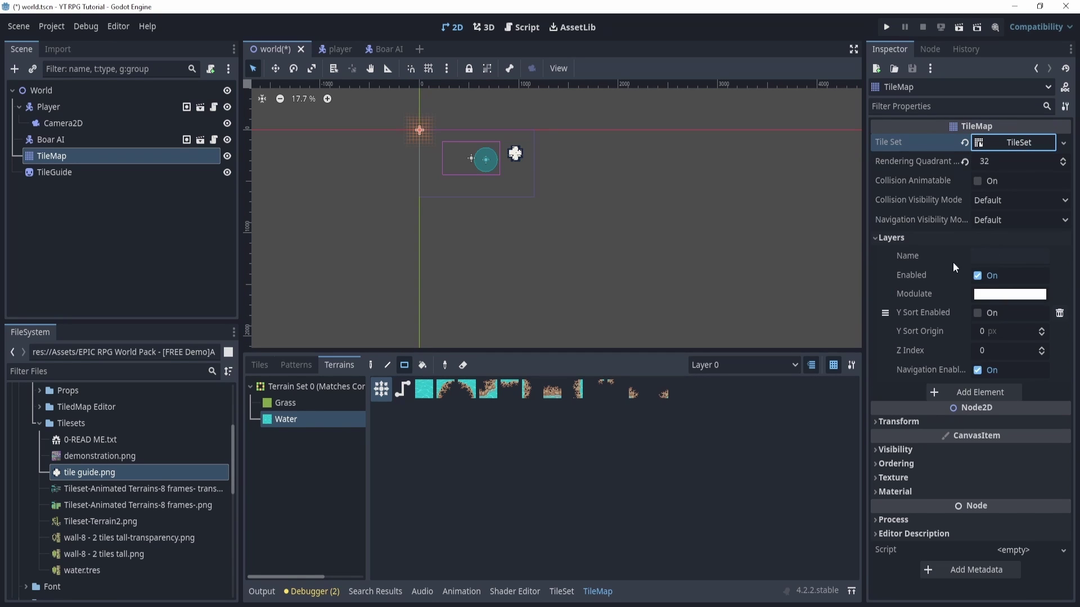
click(982, 392)
click(991, 257)
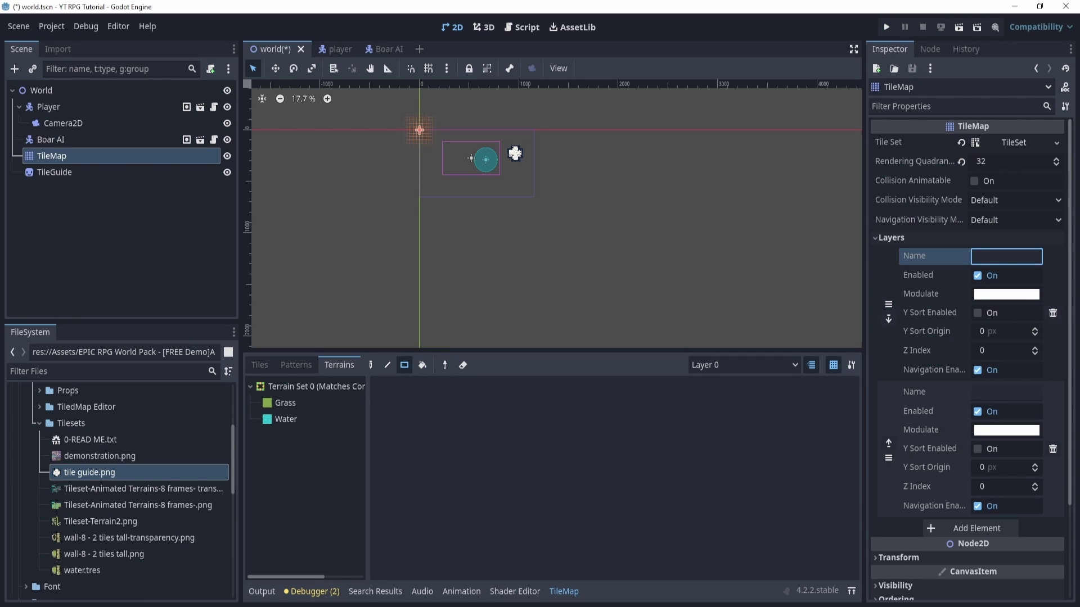
text(Grass)
click(991, 392)
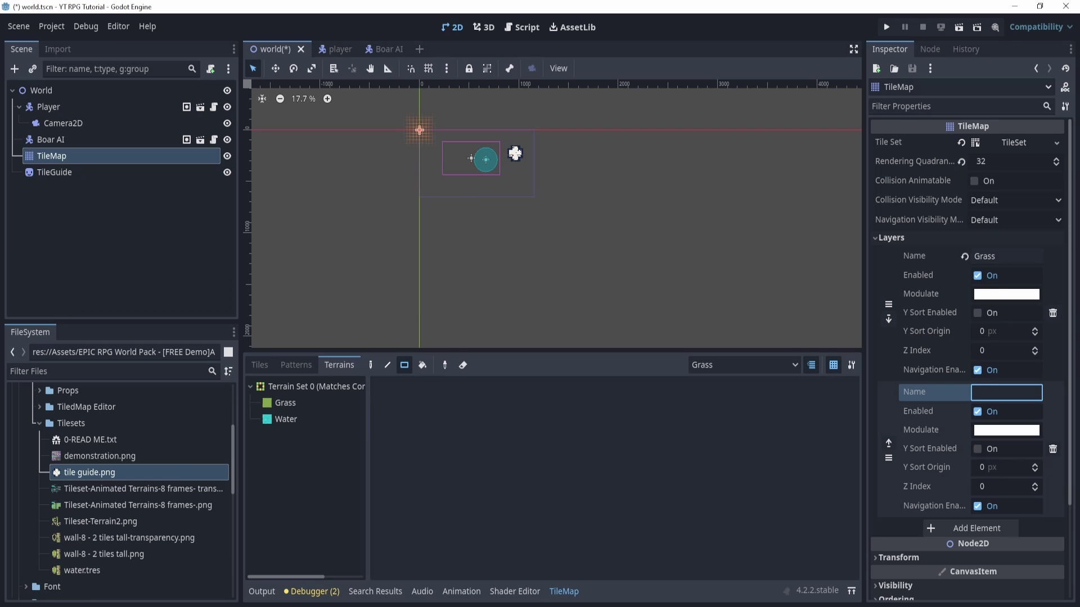
text(Water)
click(889, 443)
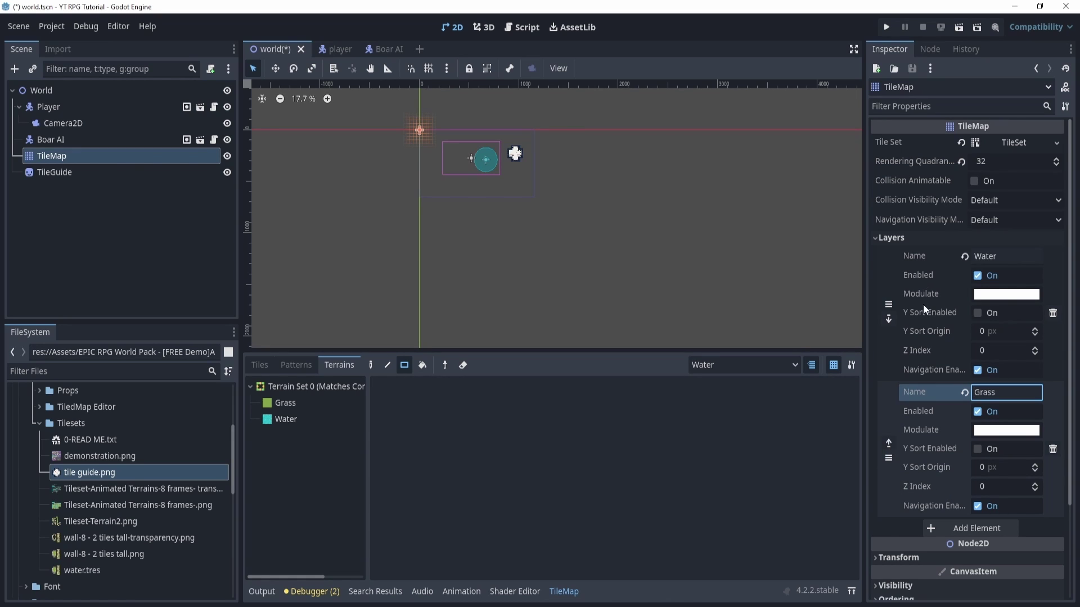
click(888, 319)
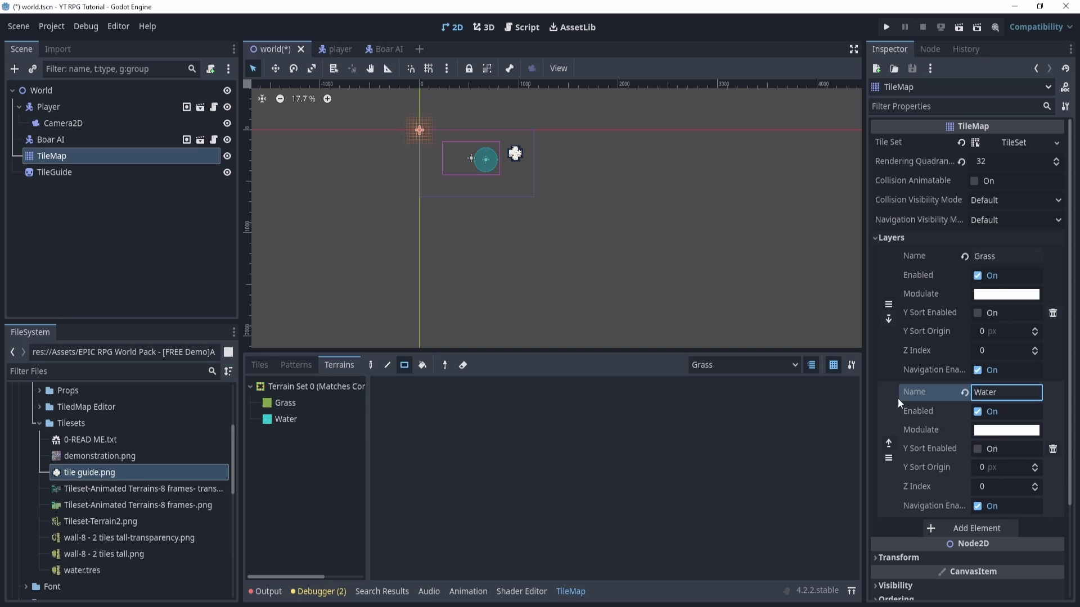
Step: Paint one large Grass terrain rectangle on the Grass layer, extending from the world origin past the tile guide
click(285, 403)
click(744, 363)
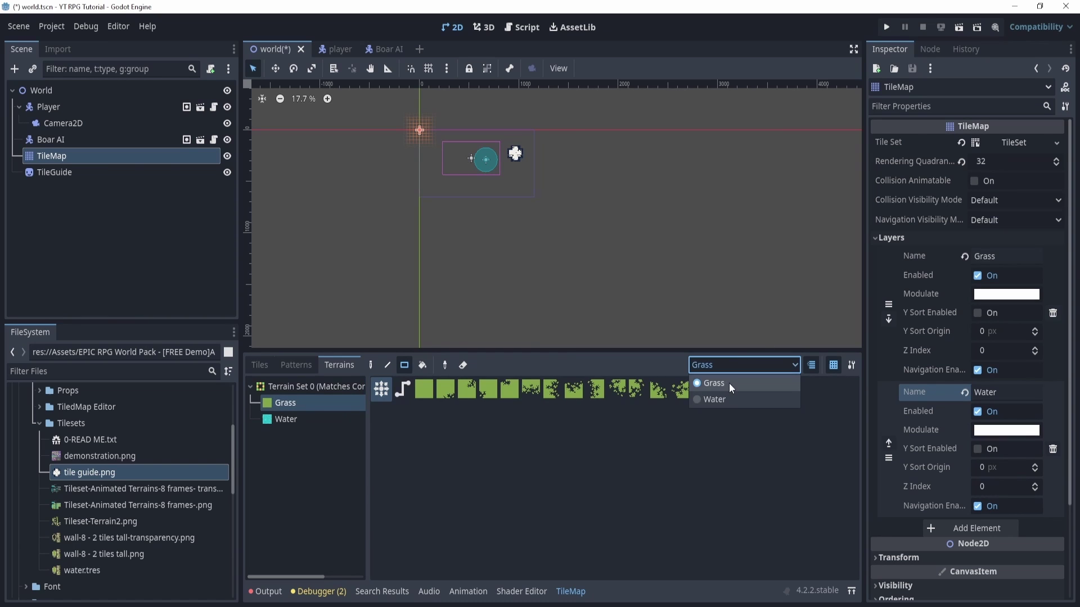
click(729, 383)
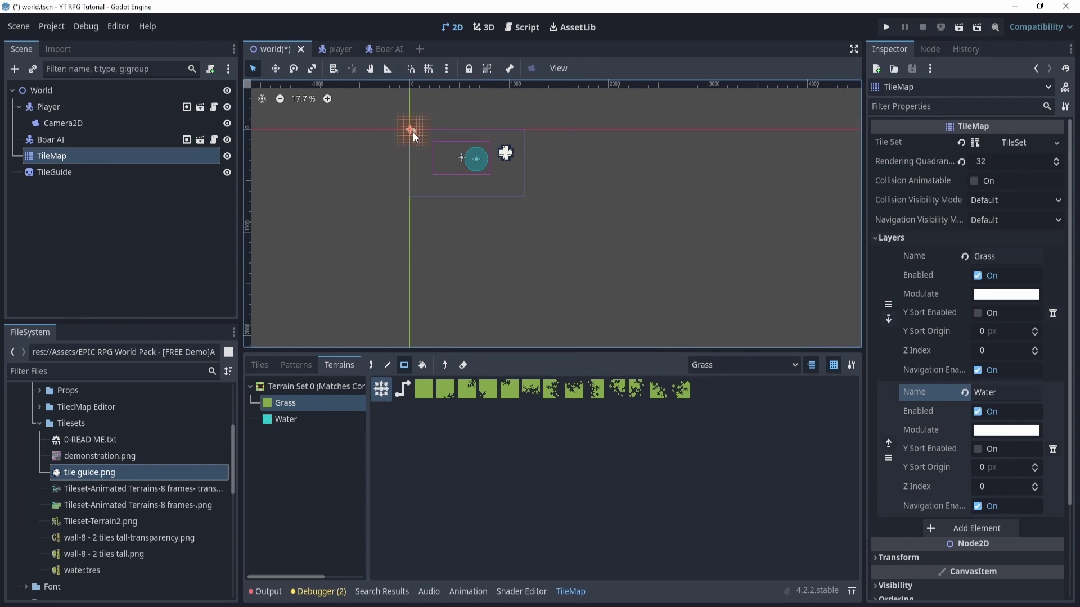
drag(413, 132, 734, 336)
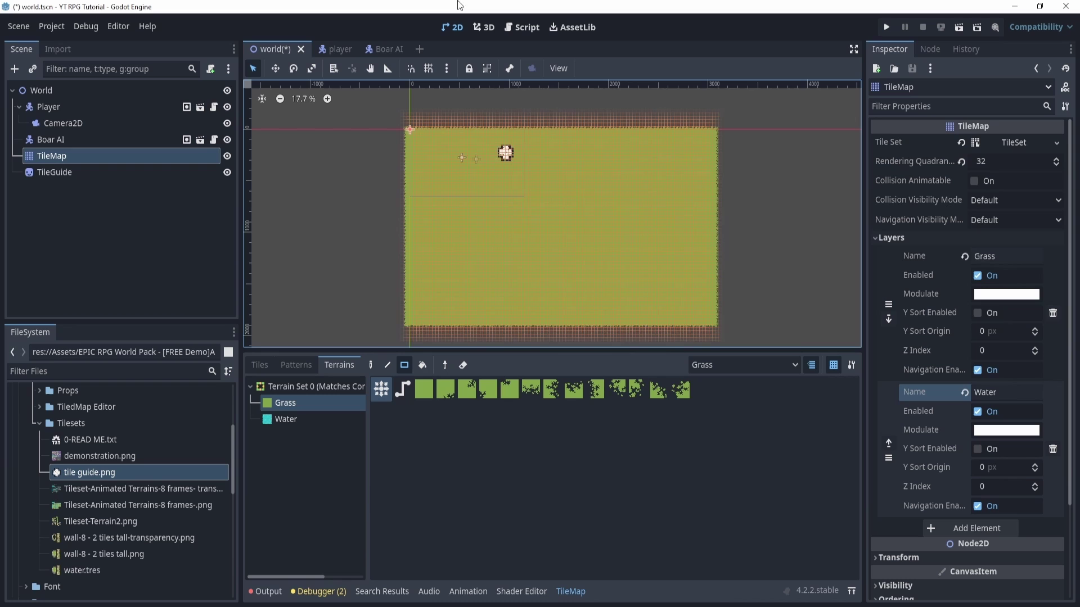
Step: Paint a Water terrain pond on the Water layer below the tile guide, erase its upper right corner and extend an arm to the east
scroll(506, 166, up, 4)
click(296, 419)
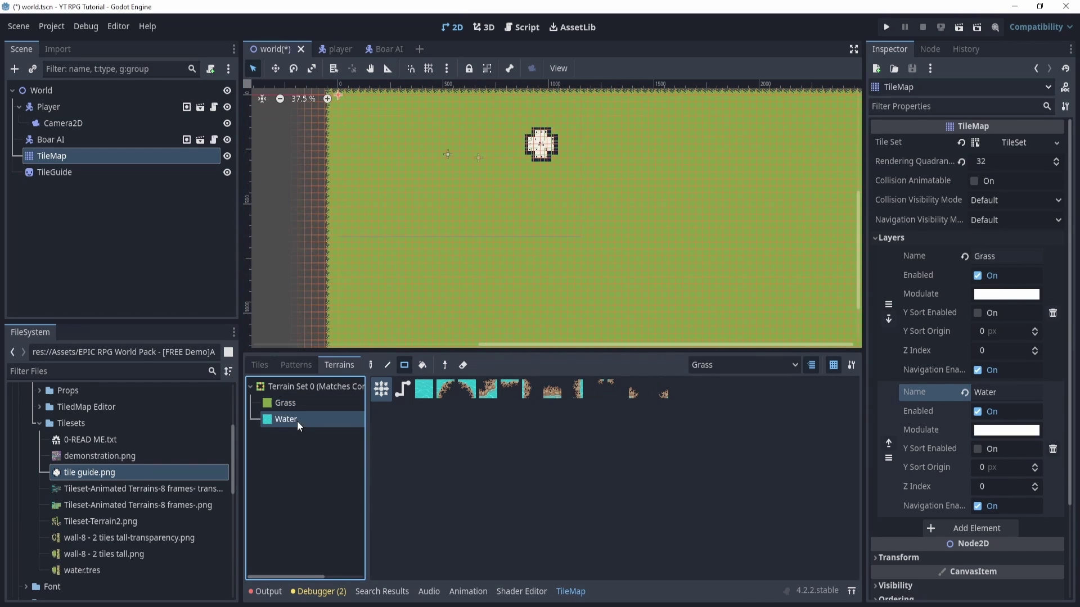
click(751, 364)
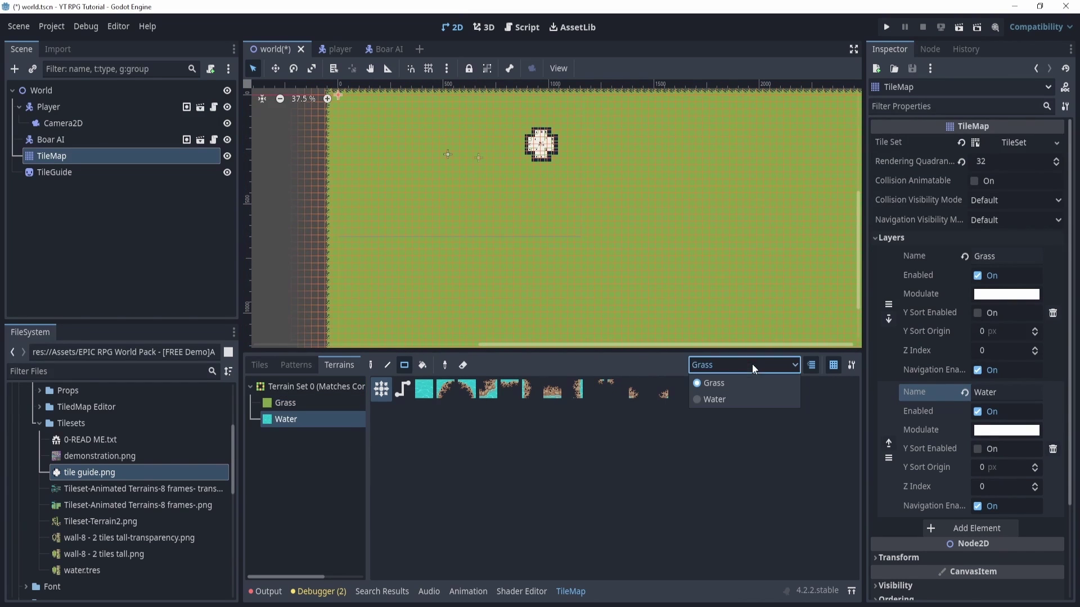
click(747, 400)
drag(432, 178, 561, 256)
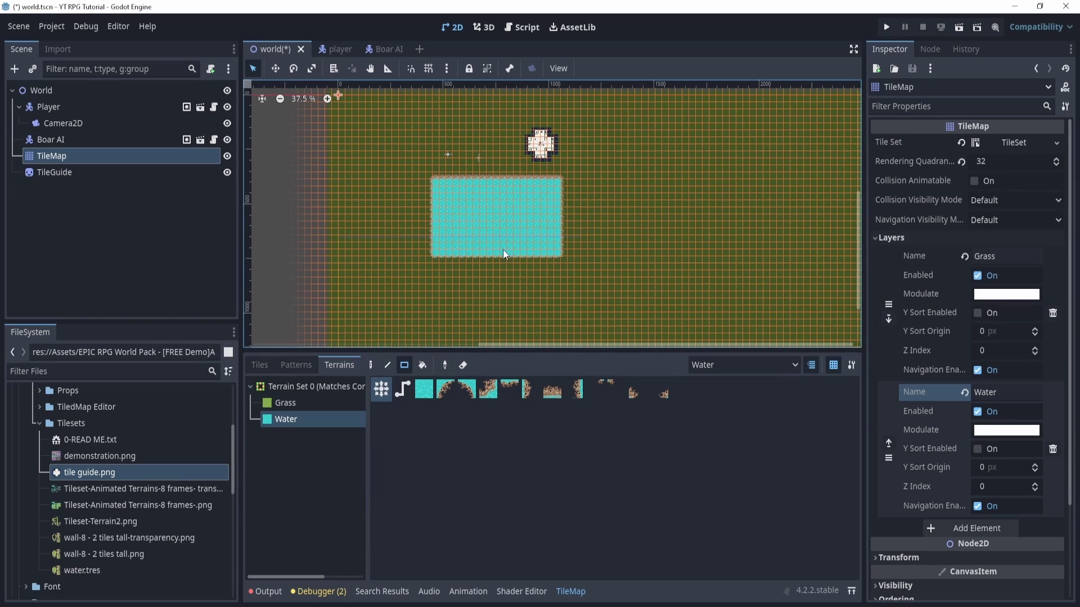
right_drag(580, 165, 522, 206)
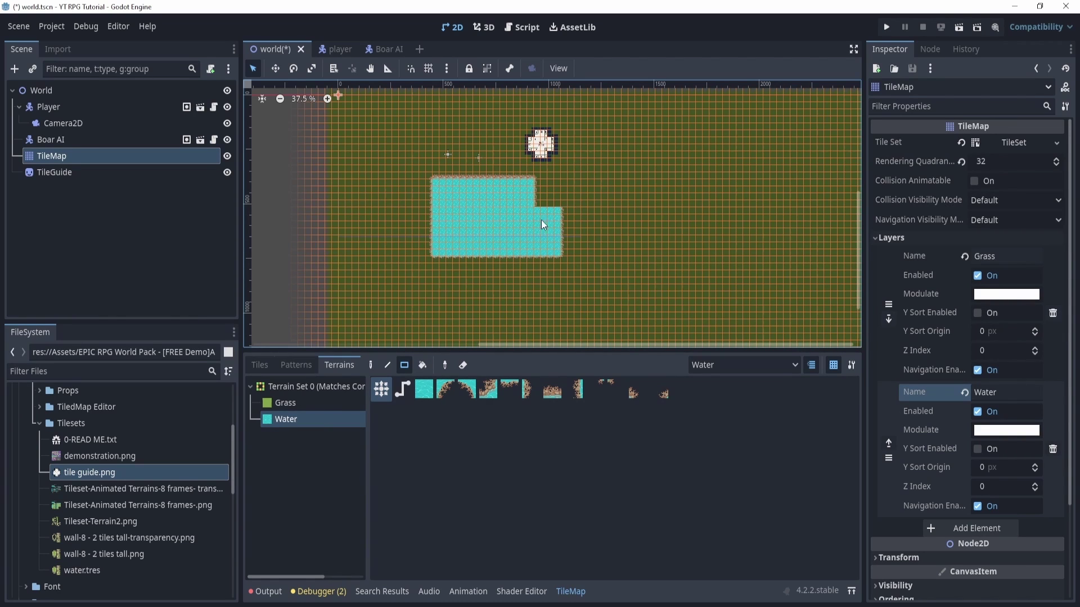
drag(538, 198, 602, 208)
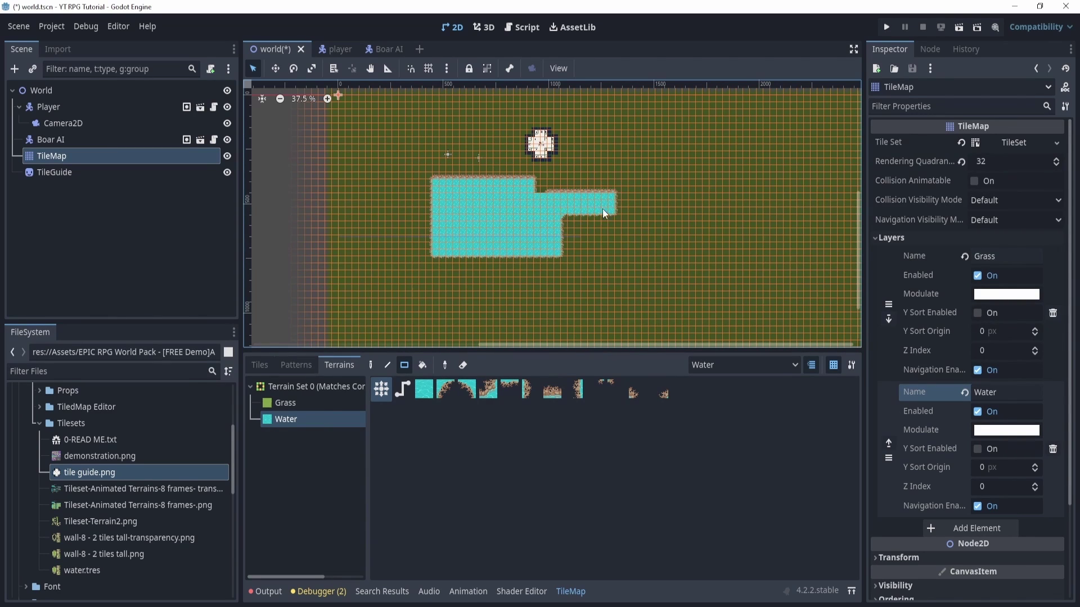
Step: Fill the notch at the pond's upper right corner with Water and extend the pond's top edge east over the arm
scroll(545, 196, up, 5)
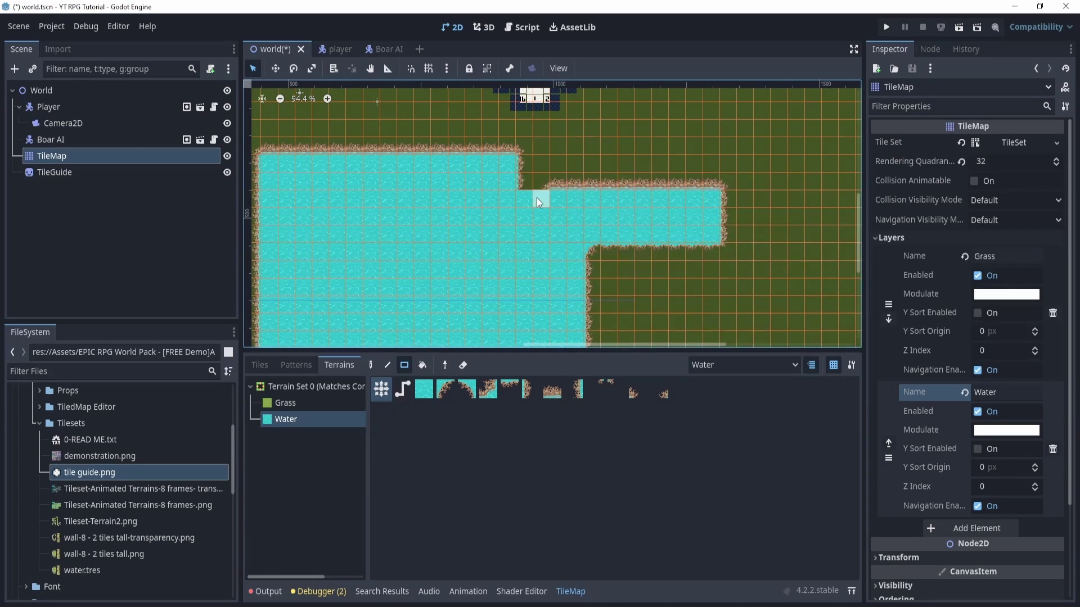
drag(535, 170, 581, 223)
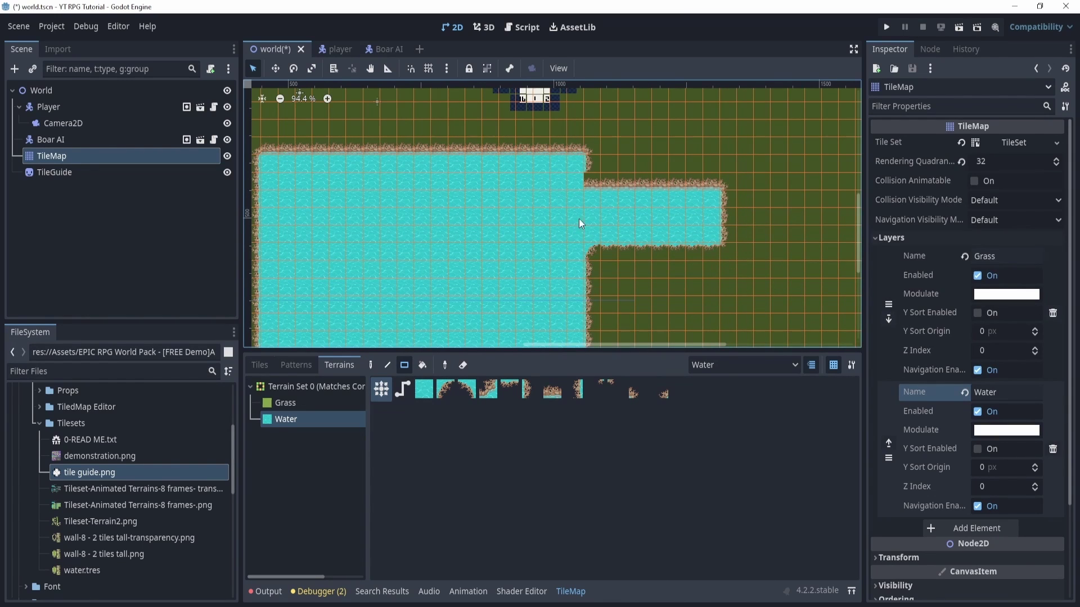
drag(585, 177, 621, 225)
drag(623, 169, 633, 193)
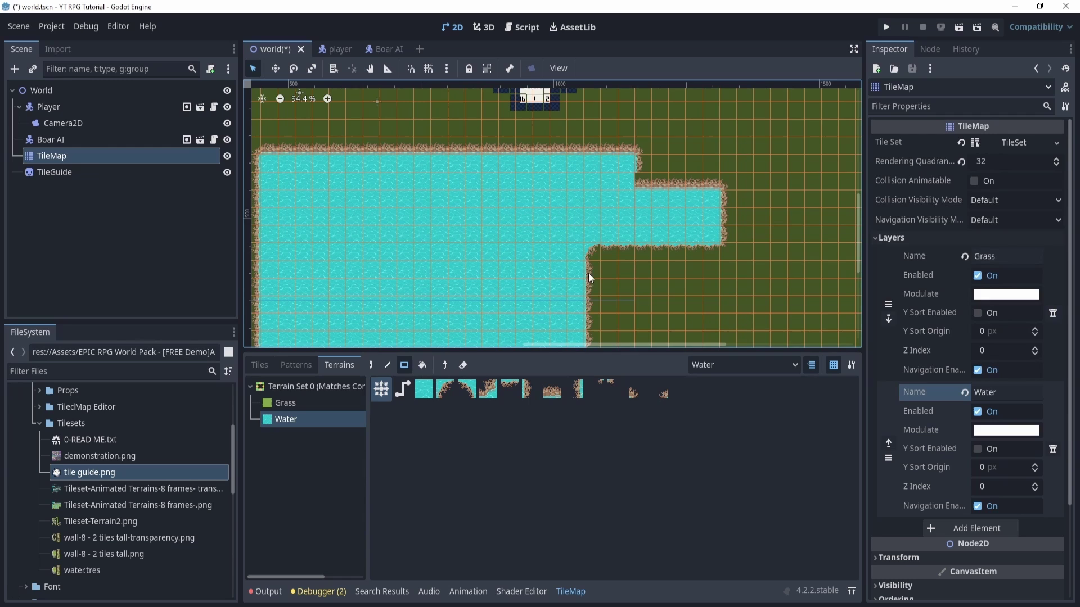
Step: Paint the missing Water terrain corners on the lower inner corner tiles of the animated terrain tileset
click(521, 591)
click(570, 591)
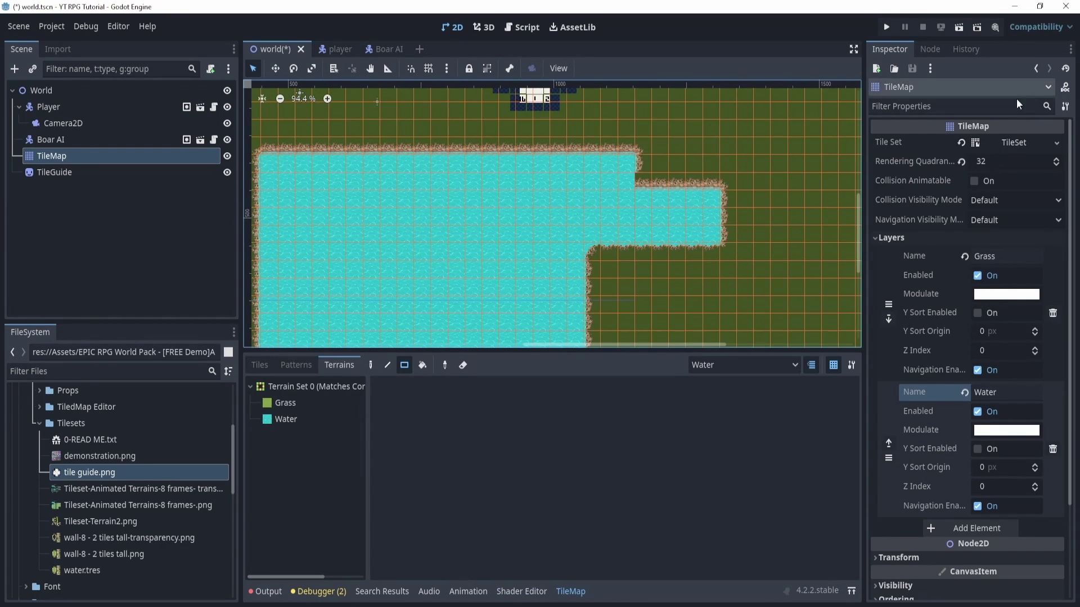
click(1015, 142)
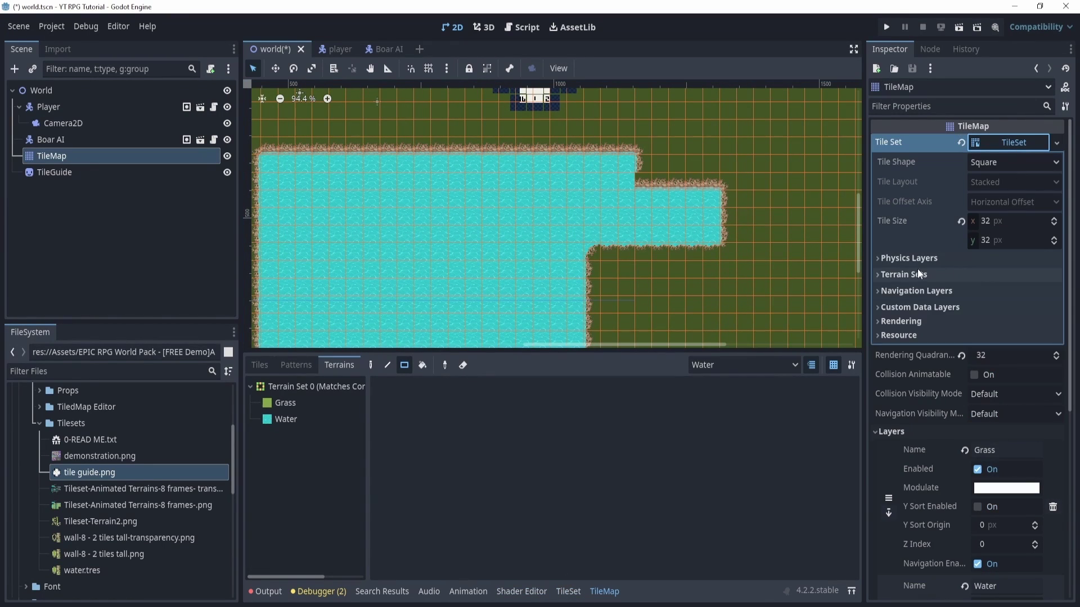
click(904, 274)
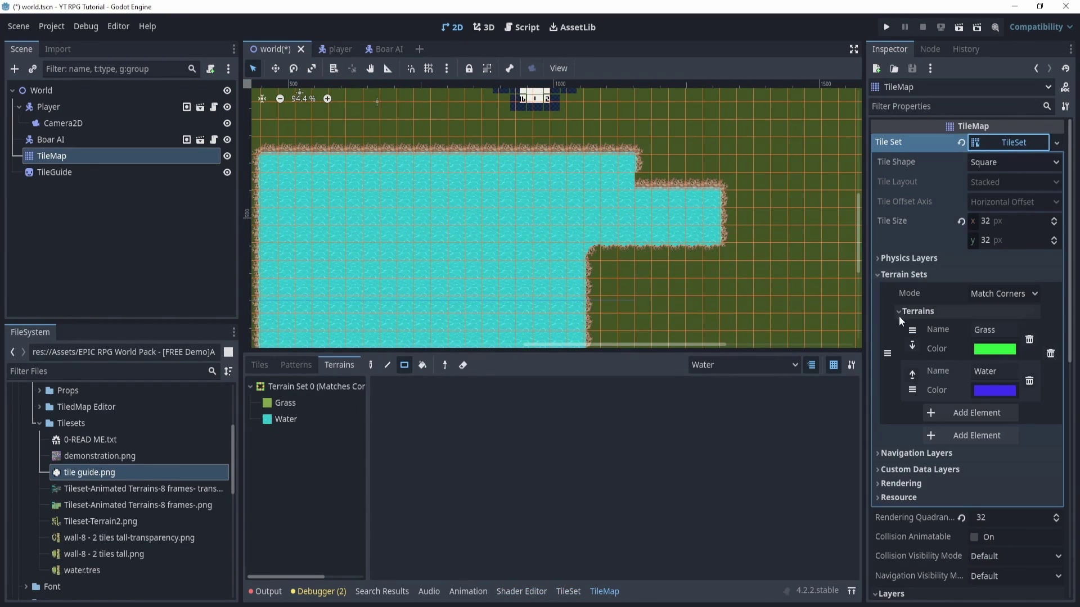
click(568, 591)
scroll(670, 456, up, 3)
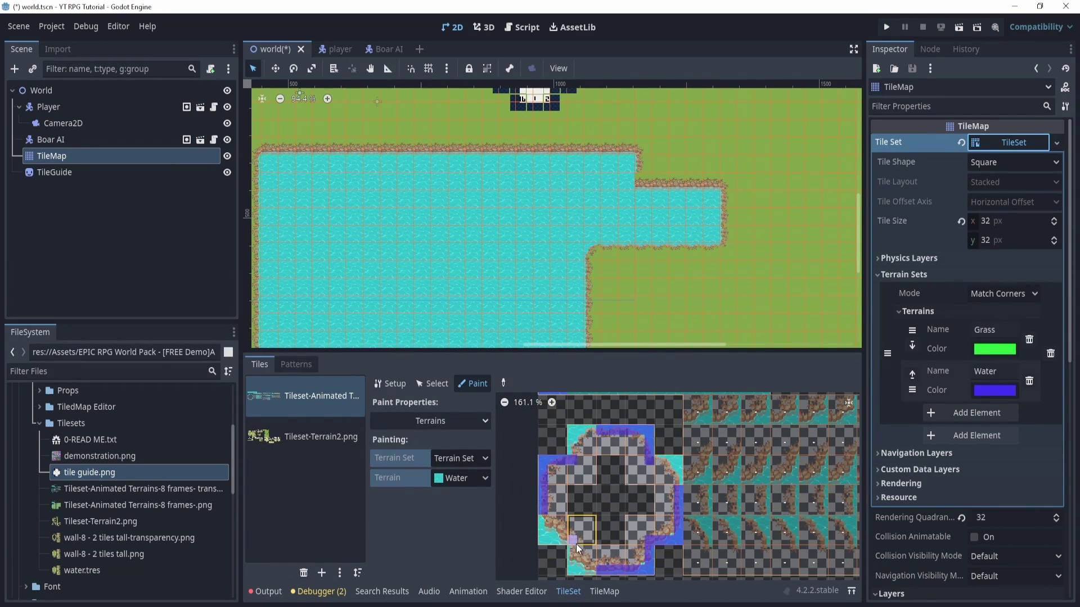
mouse_move(577, 544)
mouse_down()
mouse_move(574, 566)
mouse_move(589, 568)
mouse_up()
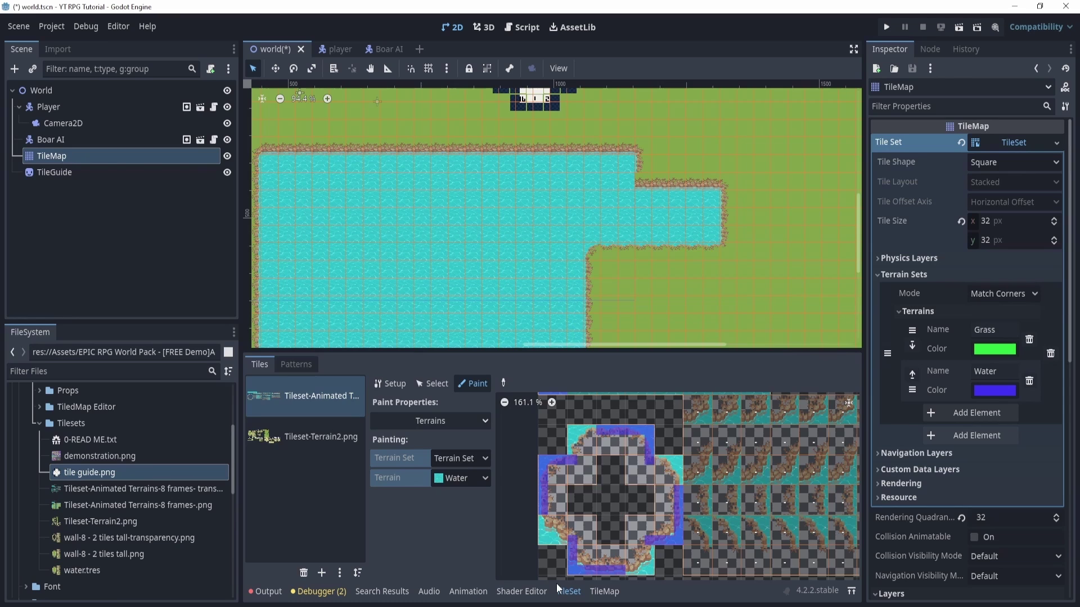
Step: Paint more Water on the pond's lower right side and add a narrow channel running south from its bottom edge
click(604, 591)
click(285, 419)
scroll(592, 204, down, 5)
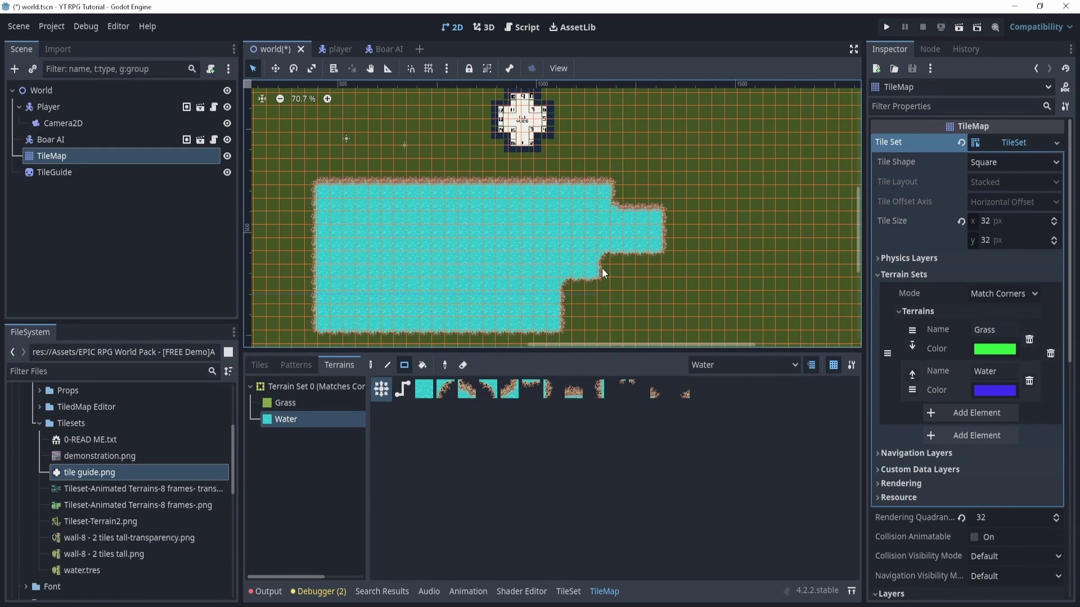
middle_drag(586, 324, 601, 238)
drag(542, 196, 615, 225)
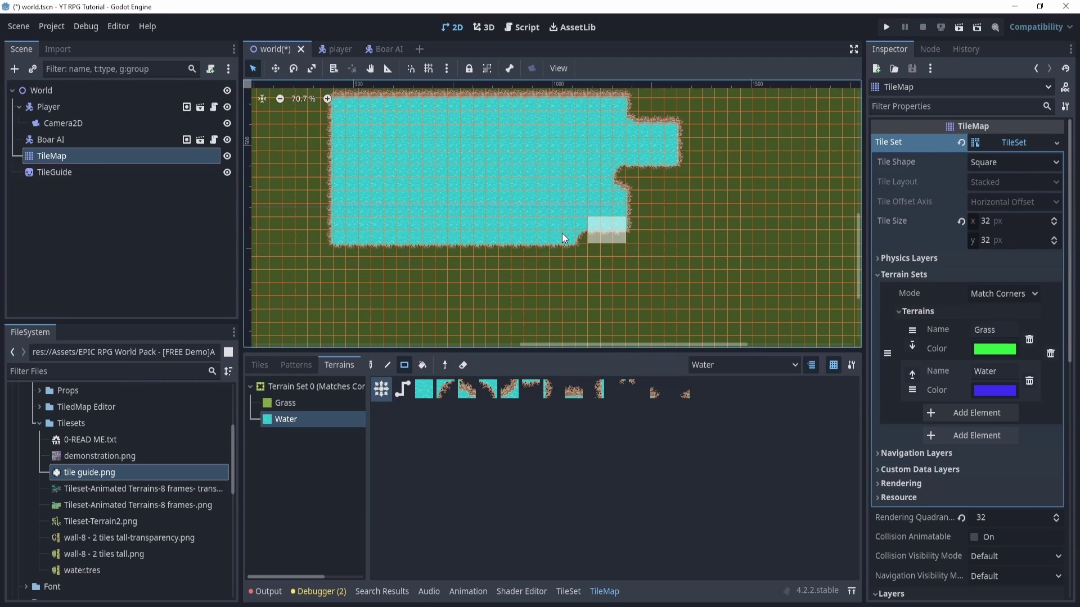
drag(531, 305, 499, 246)
scroll(451, 227, down, 1)
Step: Erase a vertical notch in the pond's top edge and repaint Water along its sides to form clean cliff borders
middle_drag(442, 128, 512, 174)
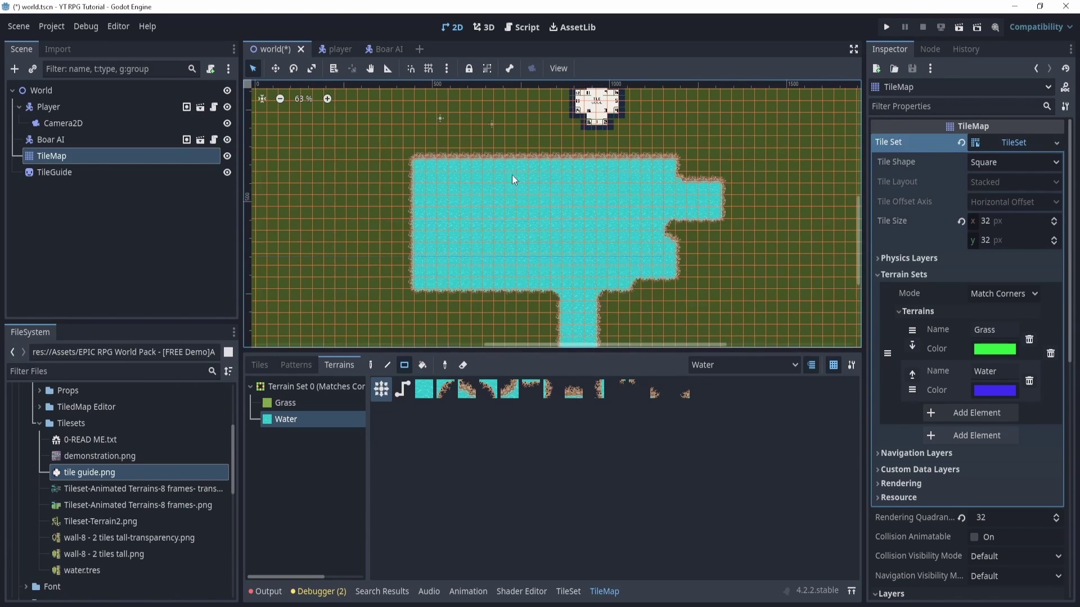
right_drag(512, 174, 558, 253)
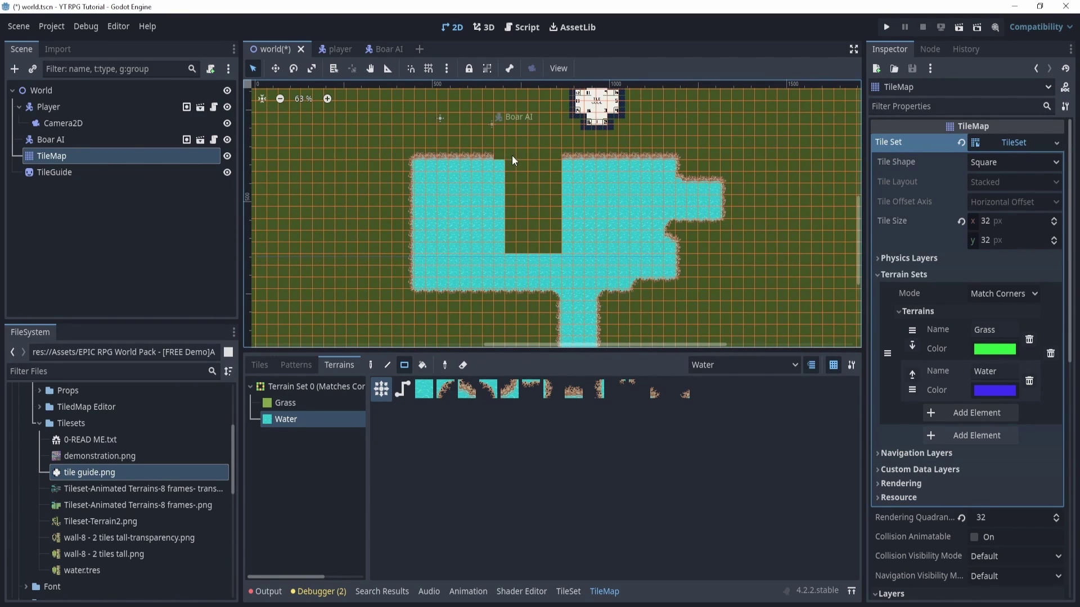
drag(504, 157, 511, 219)
drag(512, 258, 513, 257)
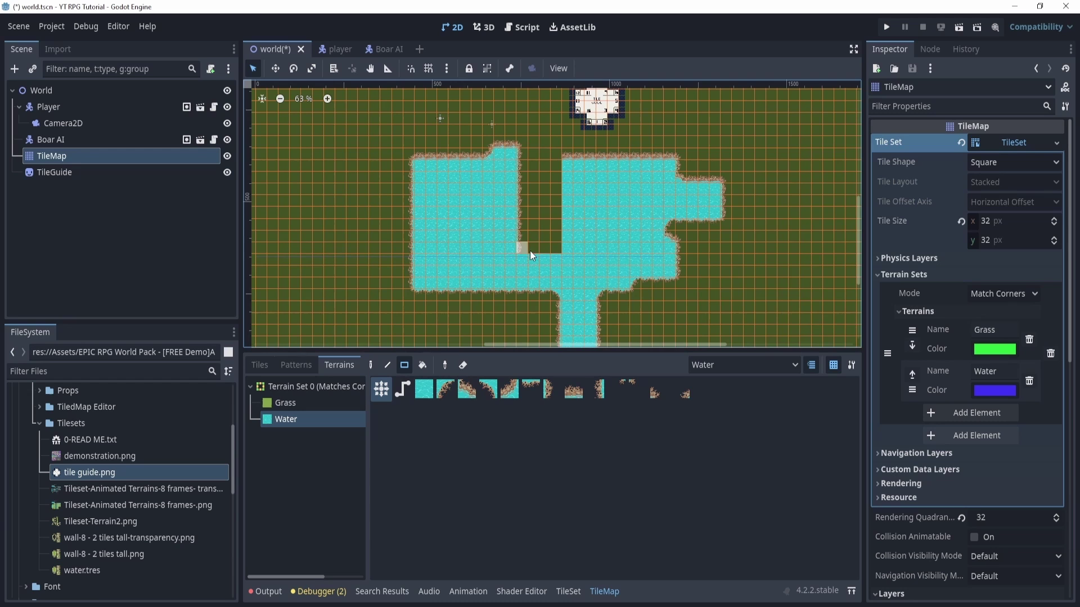
drag(565, 164, 565, 164)
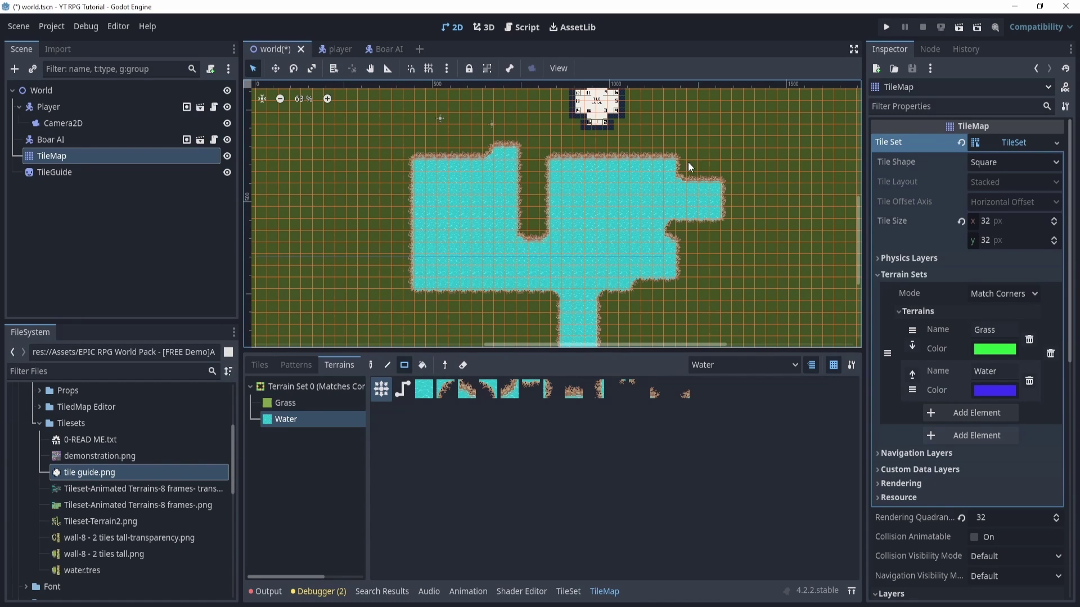
Step: Examine the pond's cliff edges and corners up close without the TileMap grid overlay
scroll(564, 164, down, 2)
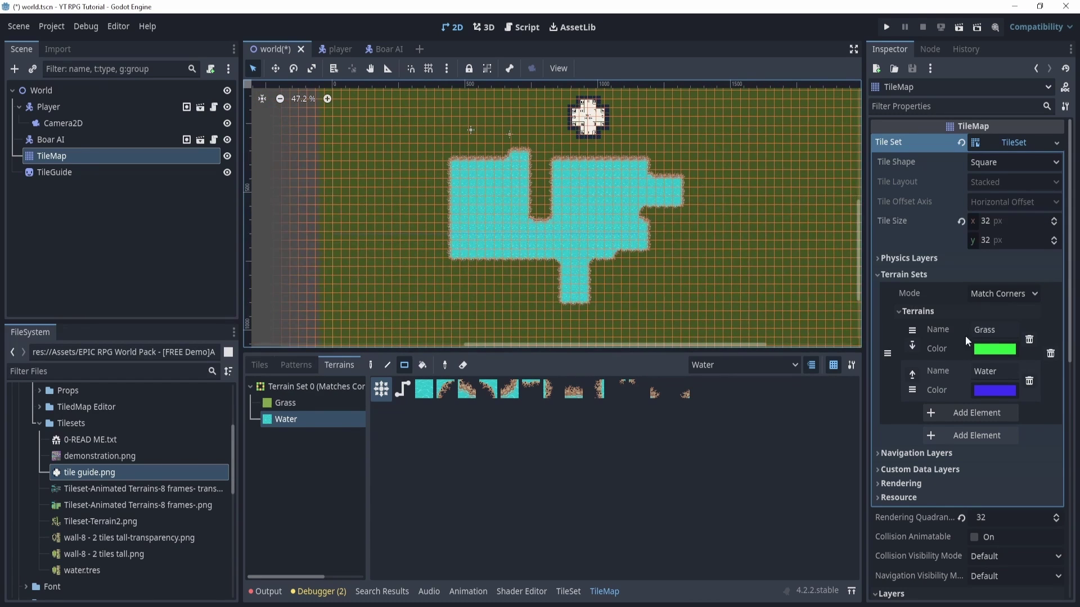
click(82, 110)
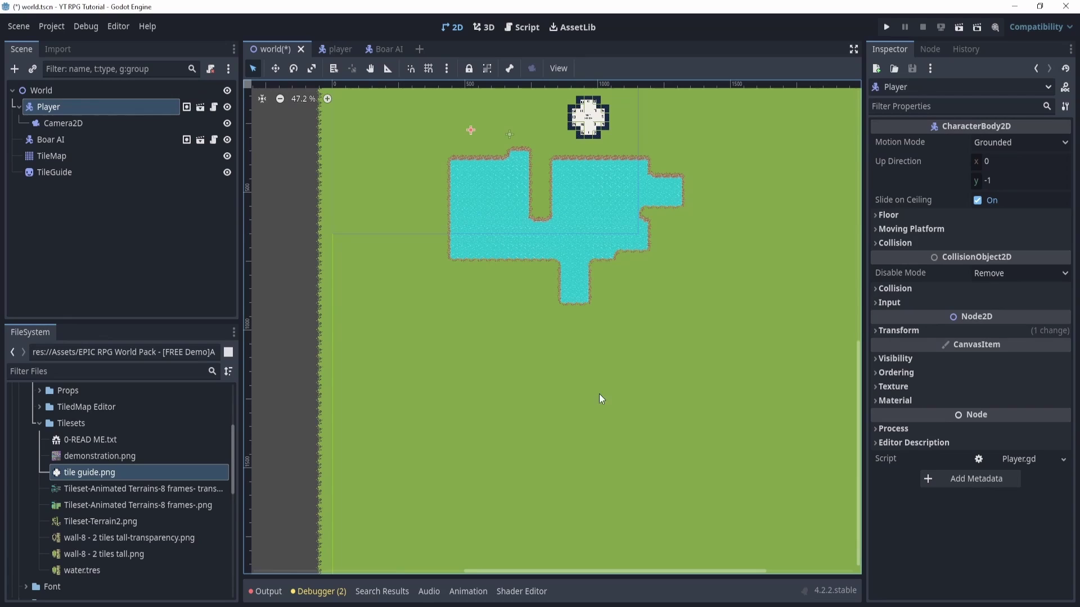
scroll(568, 148, up, 6)
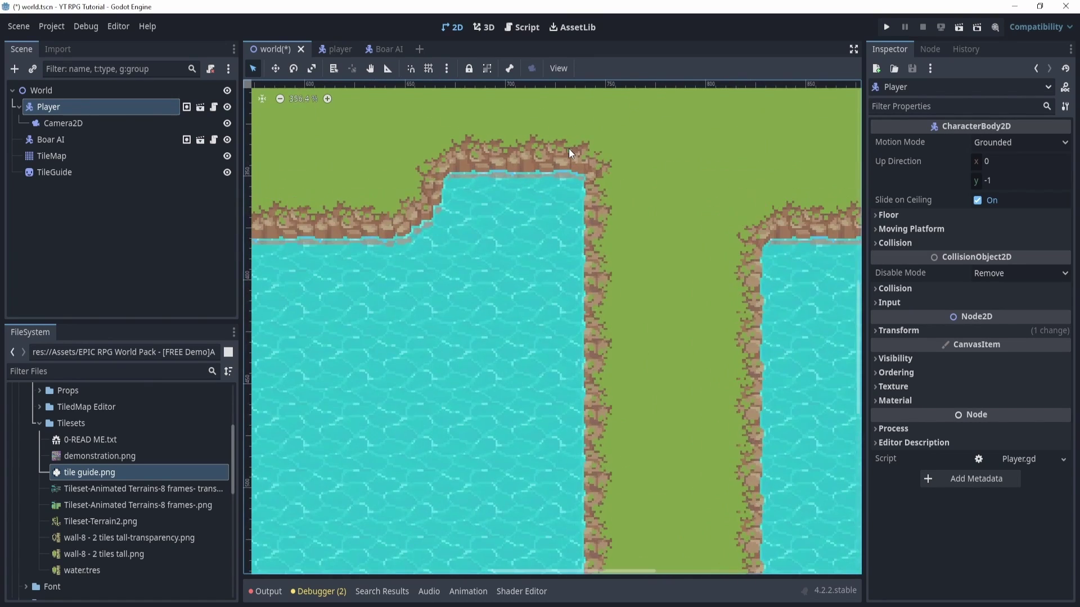
scroll(568, 148, down, 3)
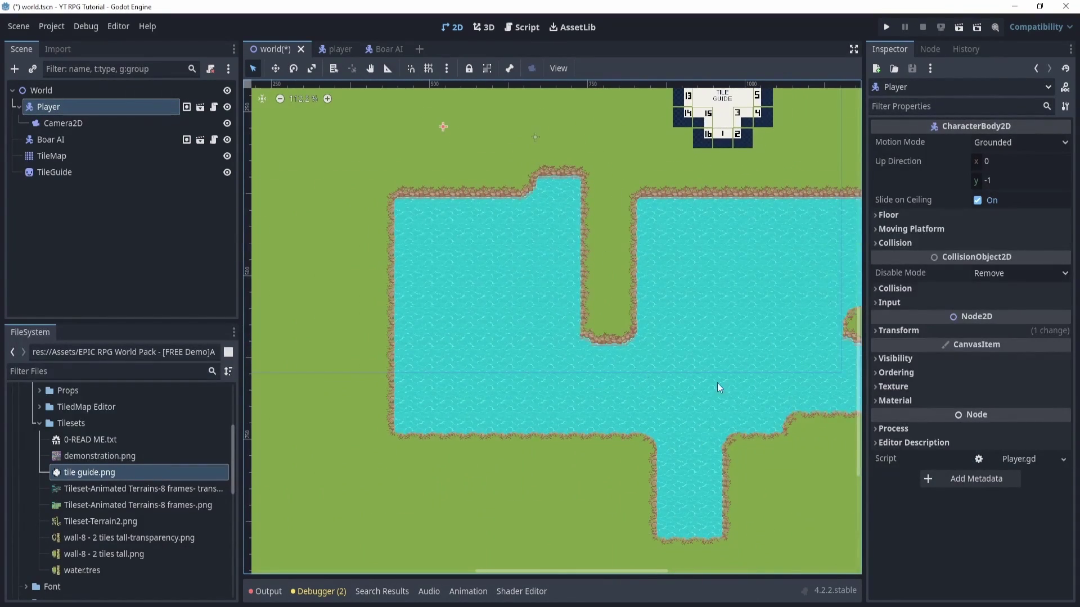
middle_drag(615, 353, 556, 342)
Step: Set the Z Index of the TileMap's Water layer to 1
click(106, 157)
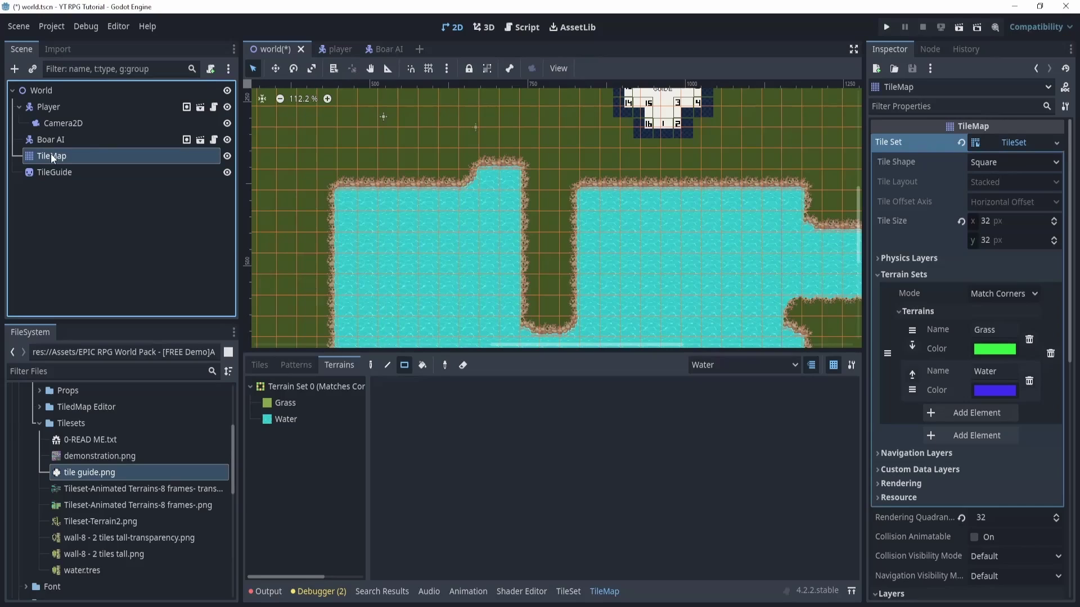
click(1005, 142)
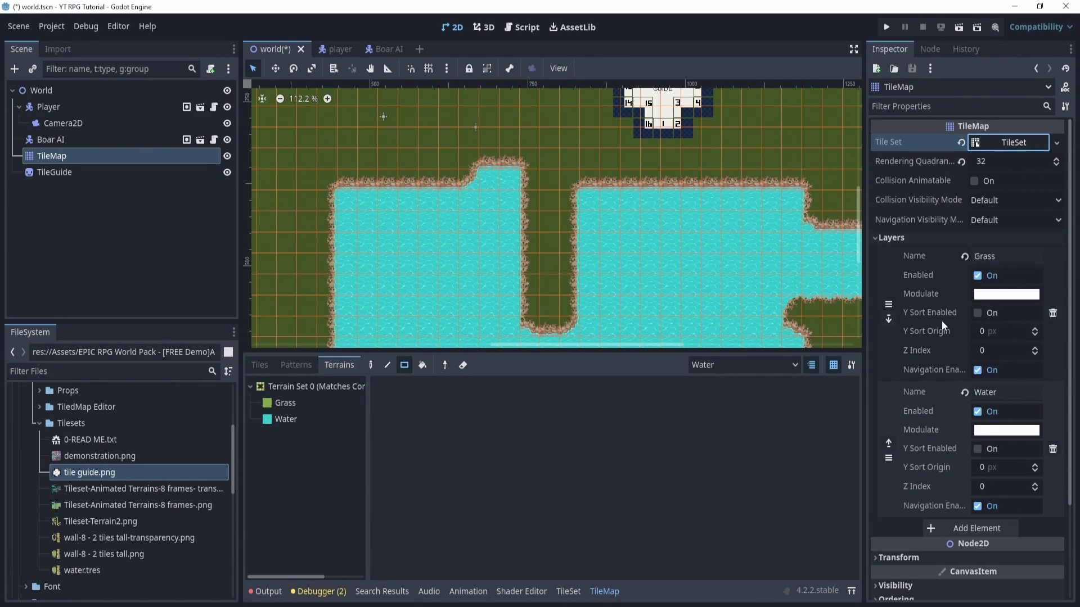
click(1035, 484)
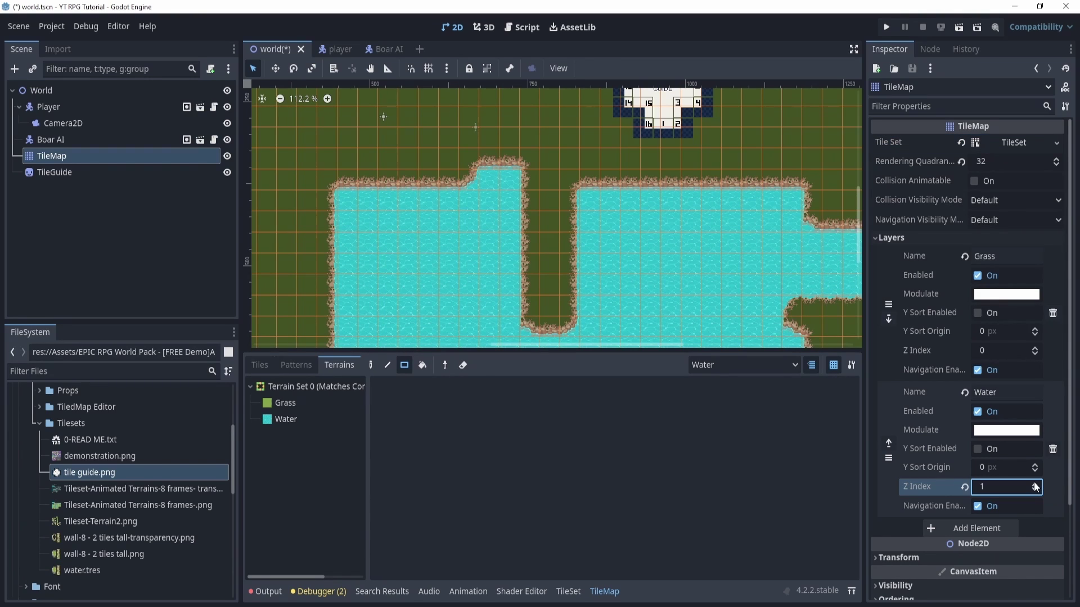
Step: Try a Z Index of -1 on the Water layer, preview the map with Camera2D selected, and restore the value to 1
click(1034, 490)
click(1035, 489)
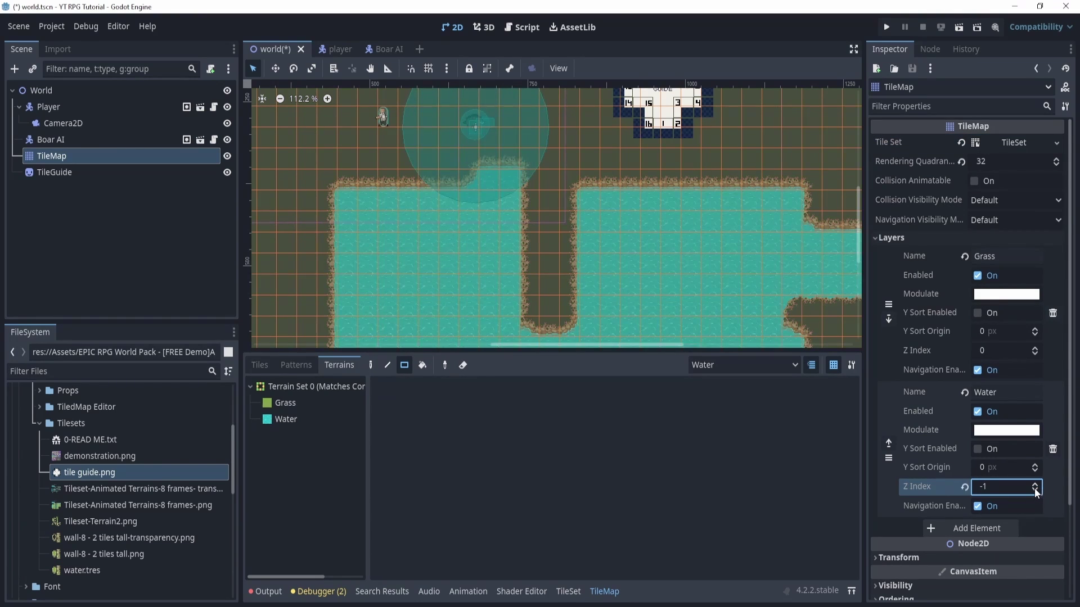
click(77, 125)
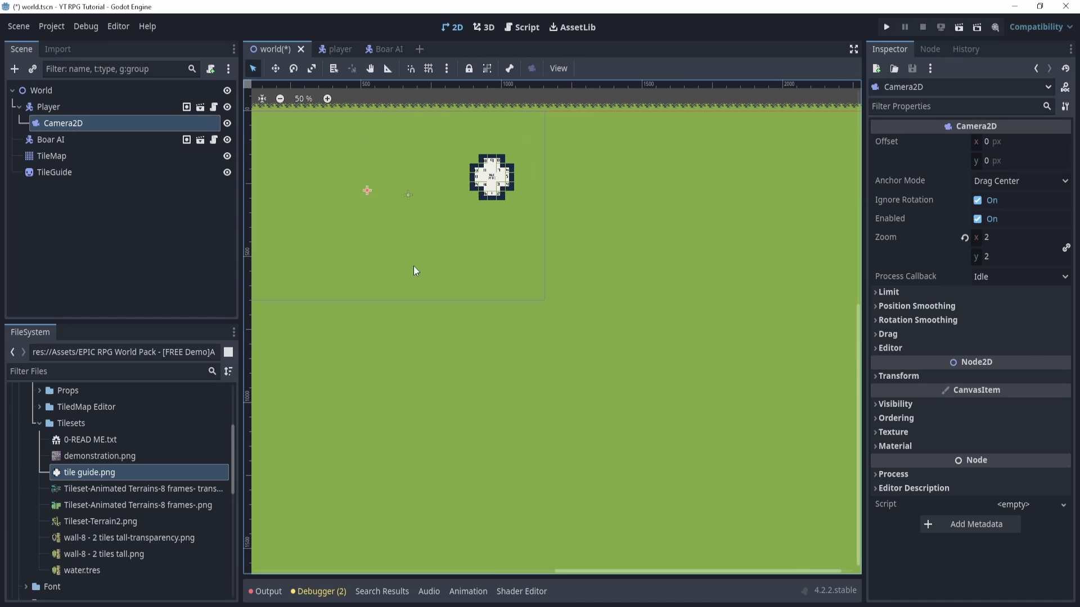
click(56, 158)
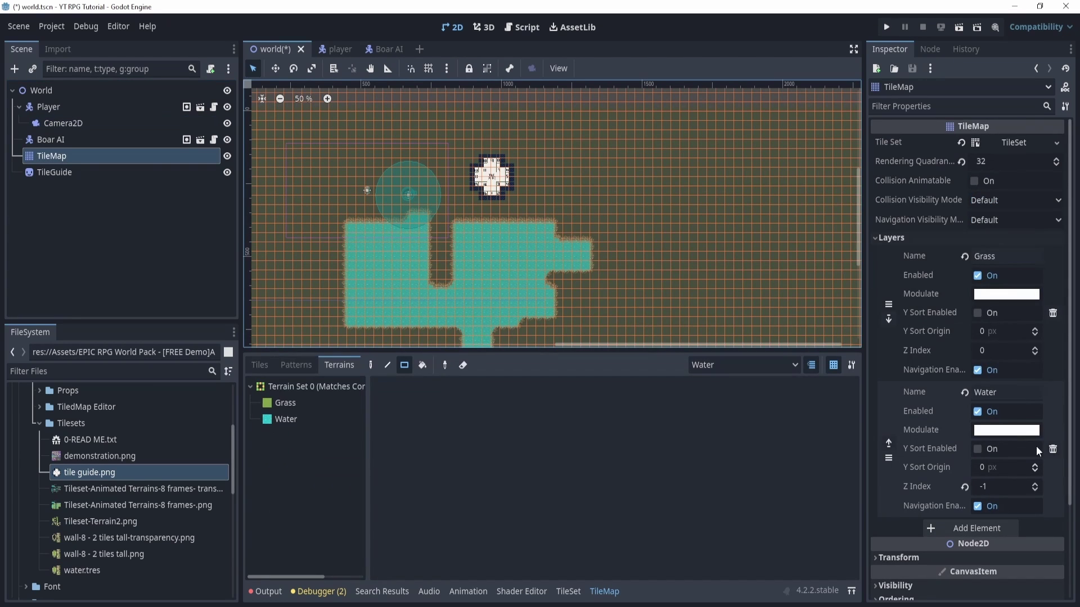
click(964, 487)
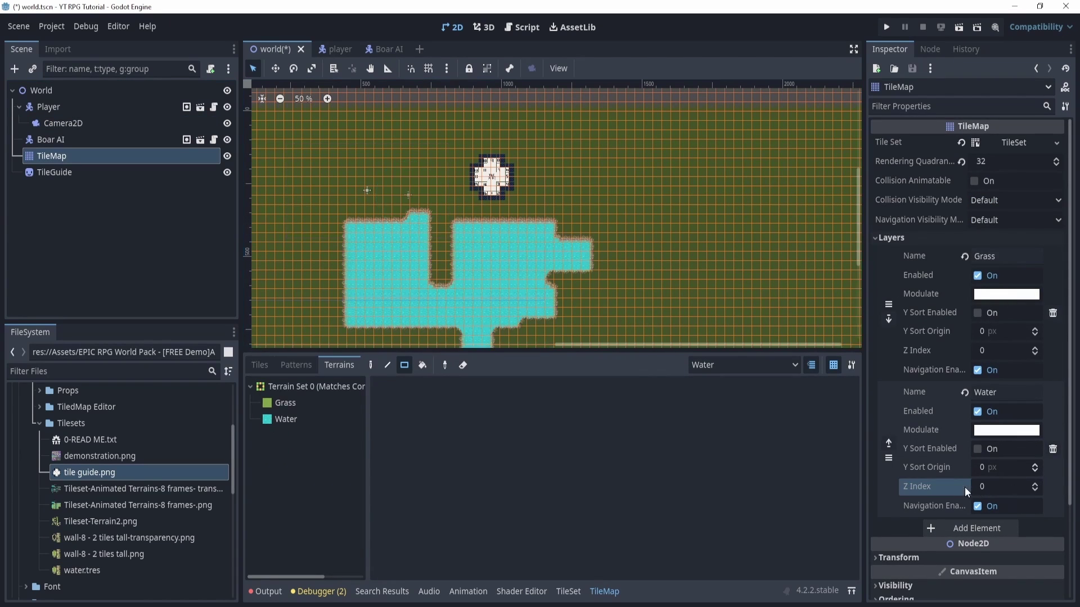
click(1035, 486)
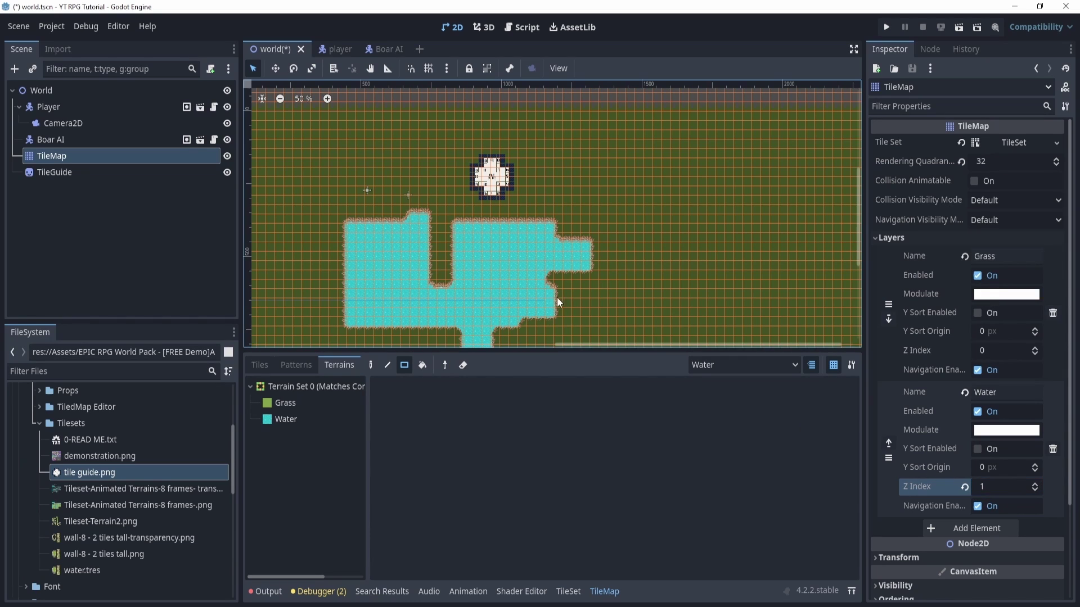
Step: Examine the X, Y and Z axes in the 3D view from several angles to compare them with the 2D map's layer ordering
click(485, 27)
middle_drag(630, 179, 650, 203)
middle_drag(509, 211, 598, 203)
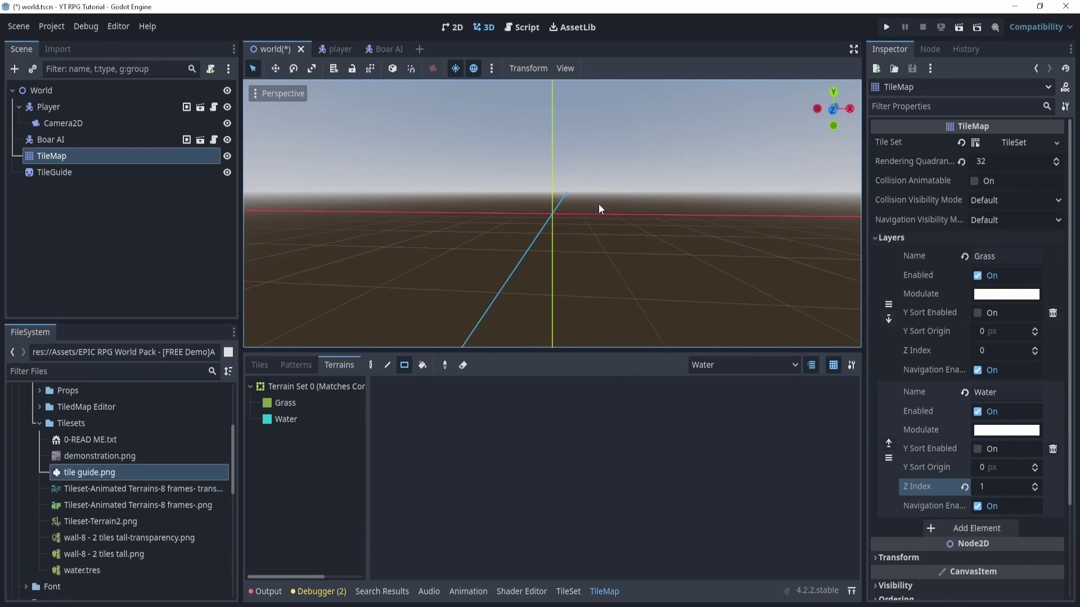
scroll(598, 204, up, 2)
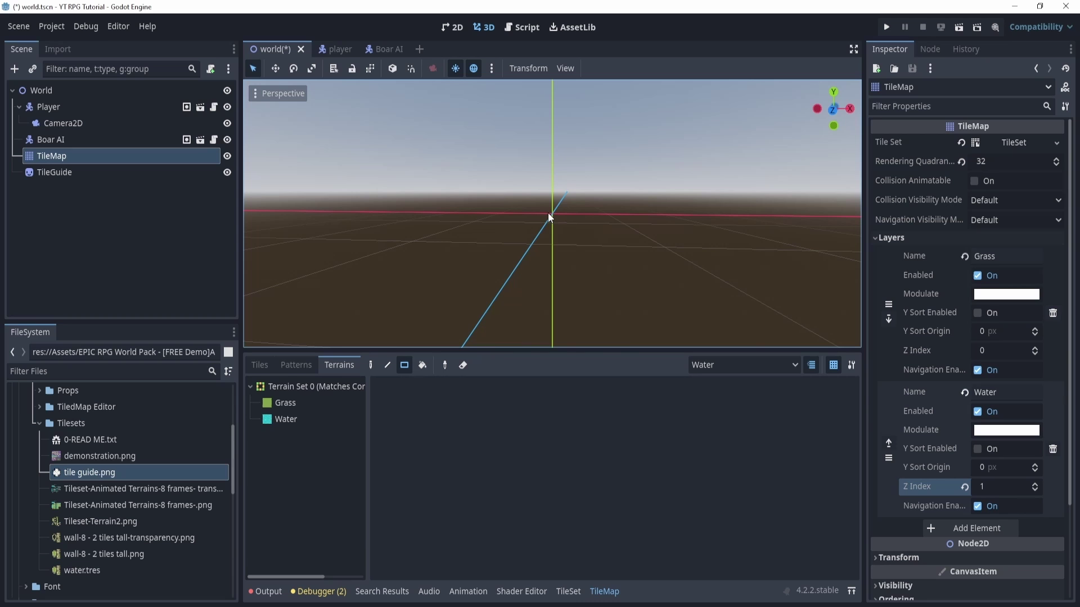
middle_drag(559, 204, 455, 267)
middle_drag(460, 304, 386, 342)
scroll(517, 177, down, 1)
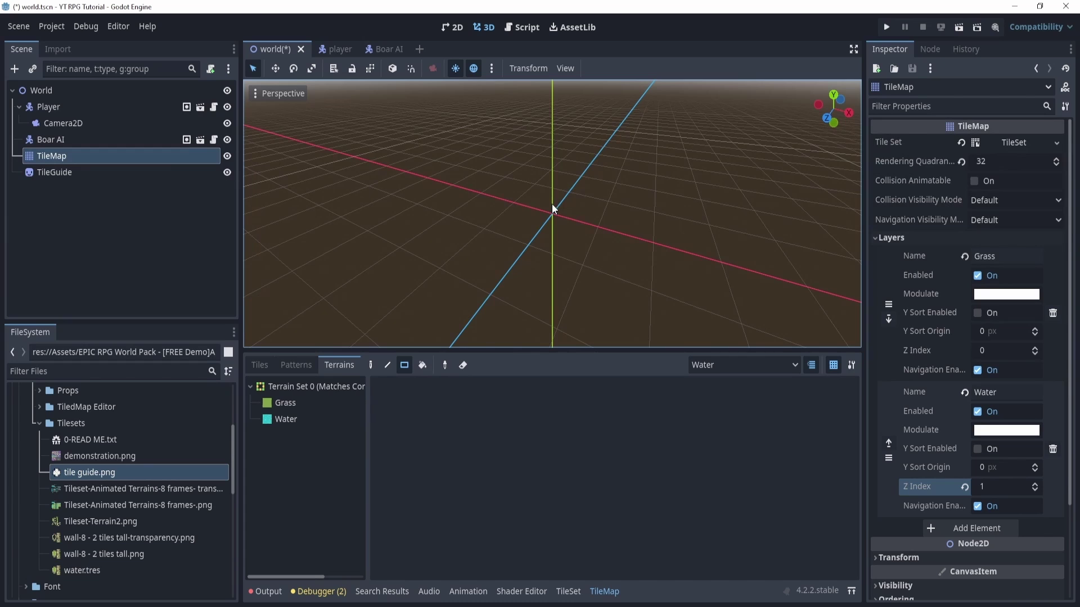
middle_drag(566, 230, 581, 234)
scroll(582, 234, down, 4)
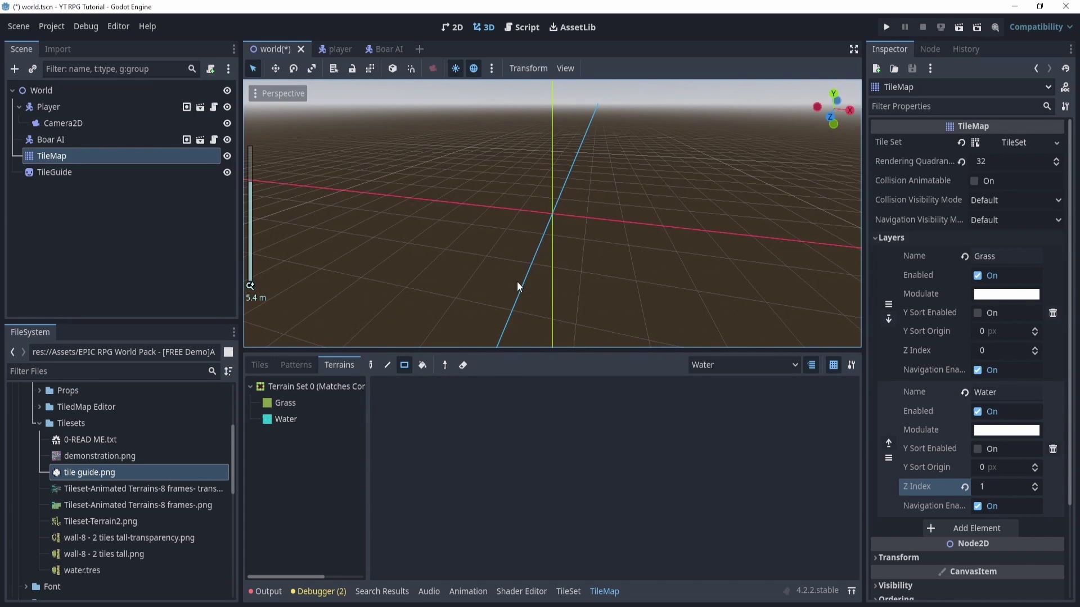
middle_drag(517, 282, 494, 281)
scroll(562, 223, down, 1)
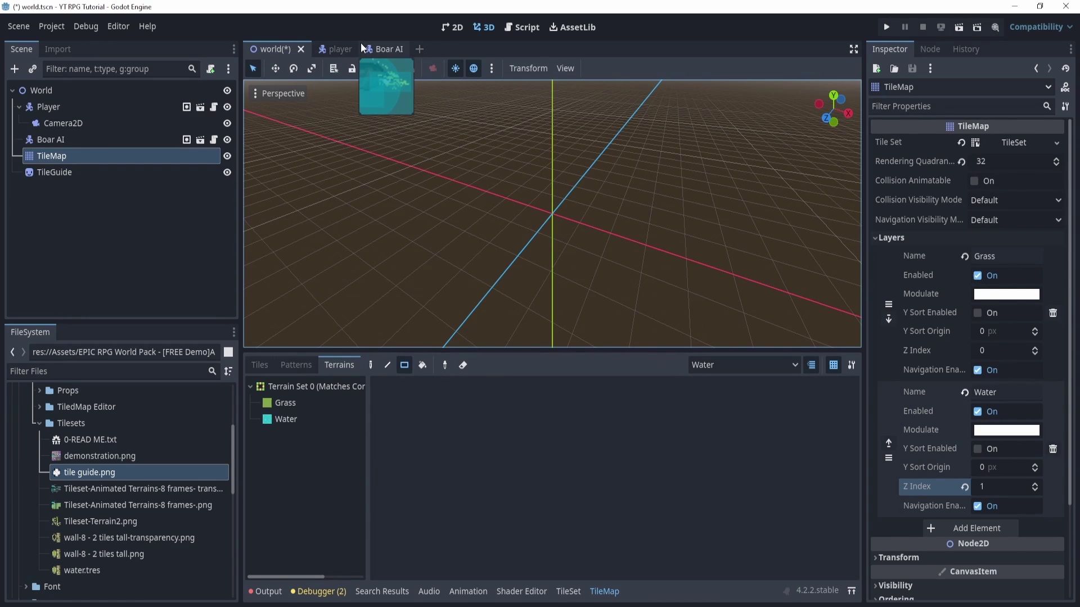
click(453, 27)
scroll(659, 241, down, 3)
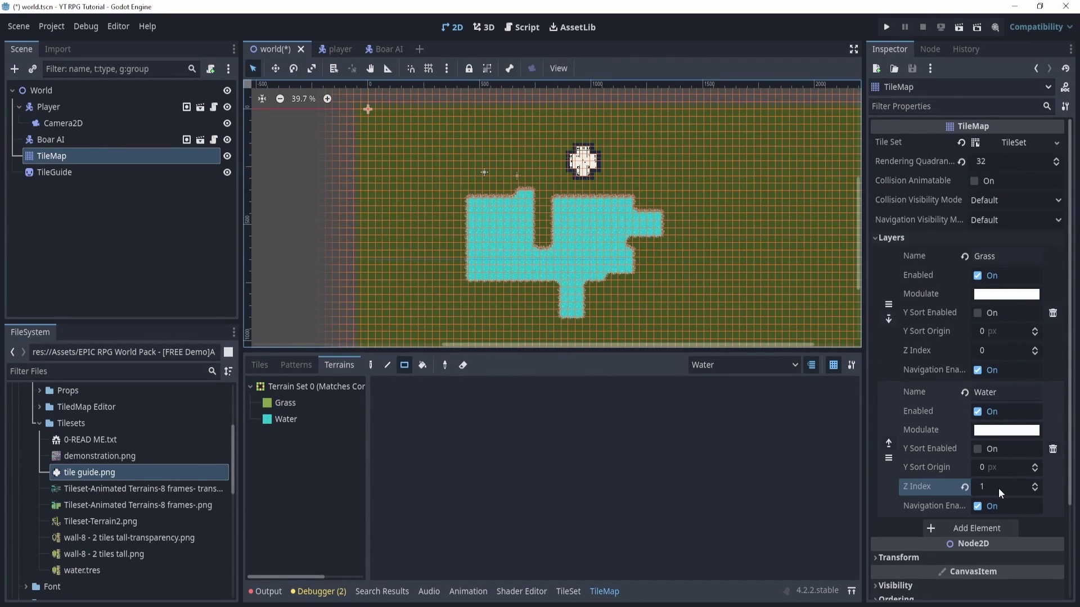
Step: Save the world scene and check the pond without the TileMap overlay by selecting the Boar AI node
click(50, 139)
key(ctrl+s)
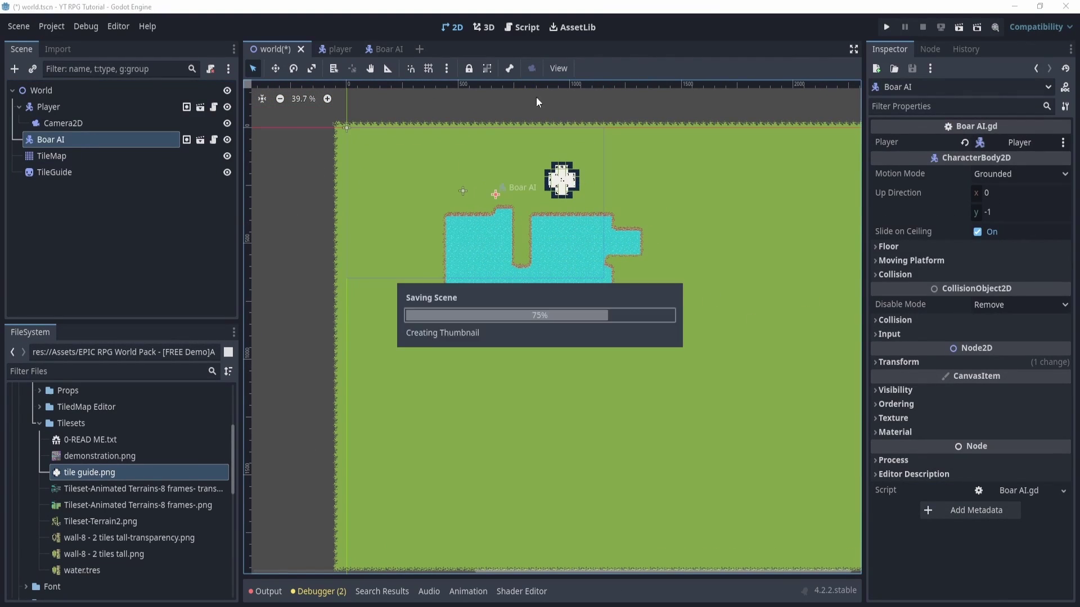
scroll(562, 308, up, 4)
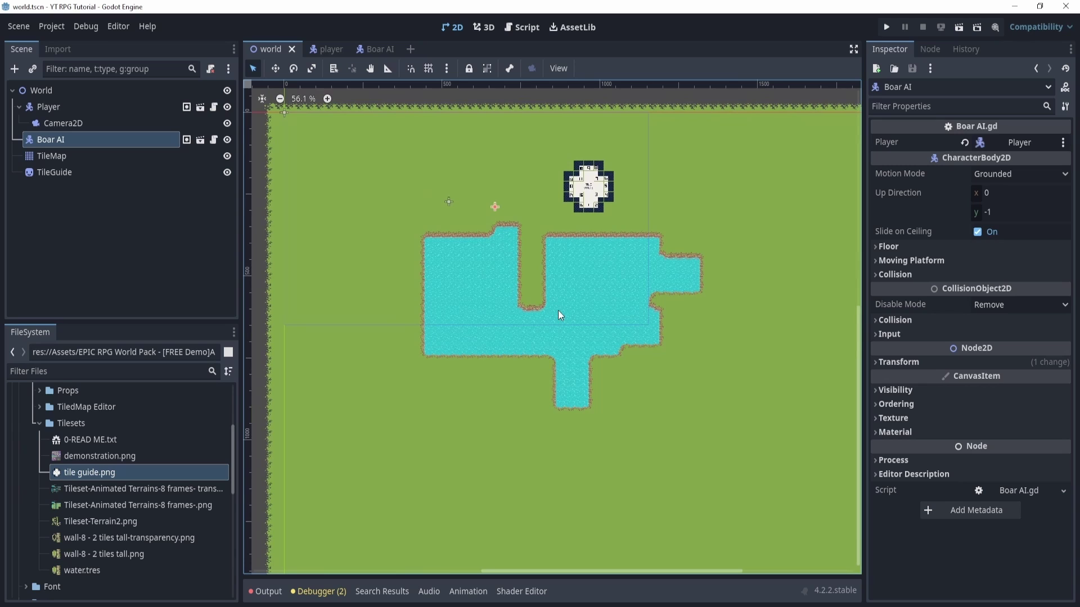
scroll(632, 315, up, 3)
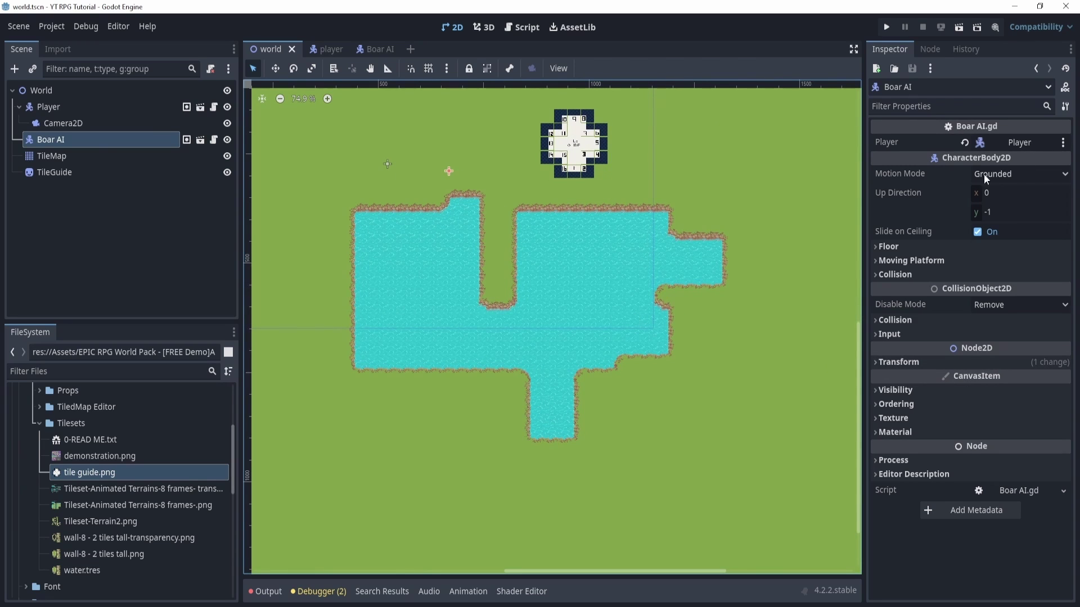
Step: Add a physics layer to the TileMap's TileSet
click(79, 156)
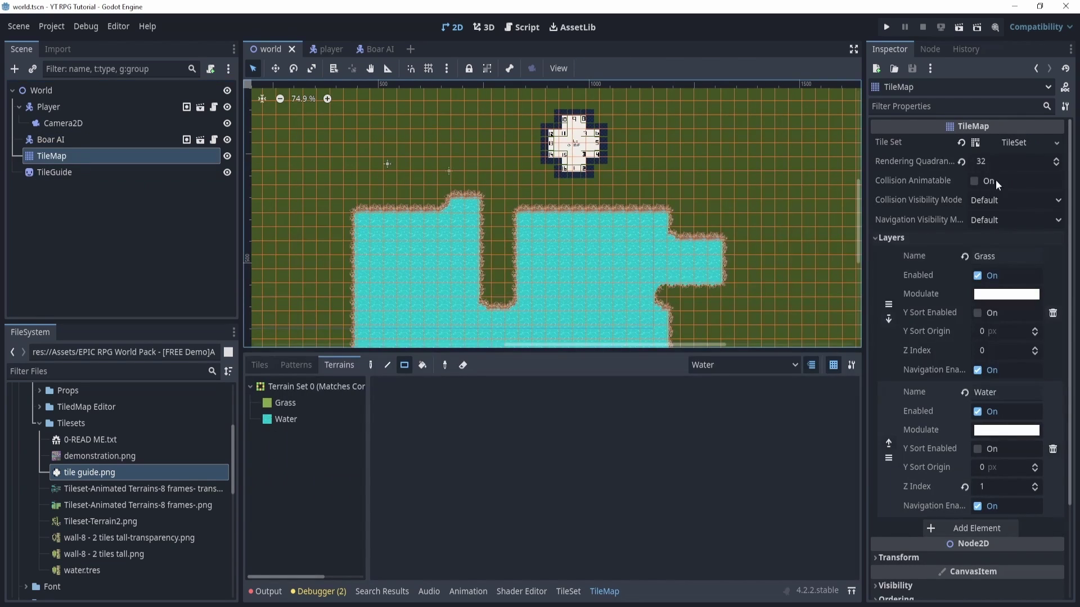
click(988, 243)
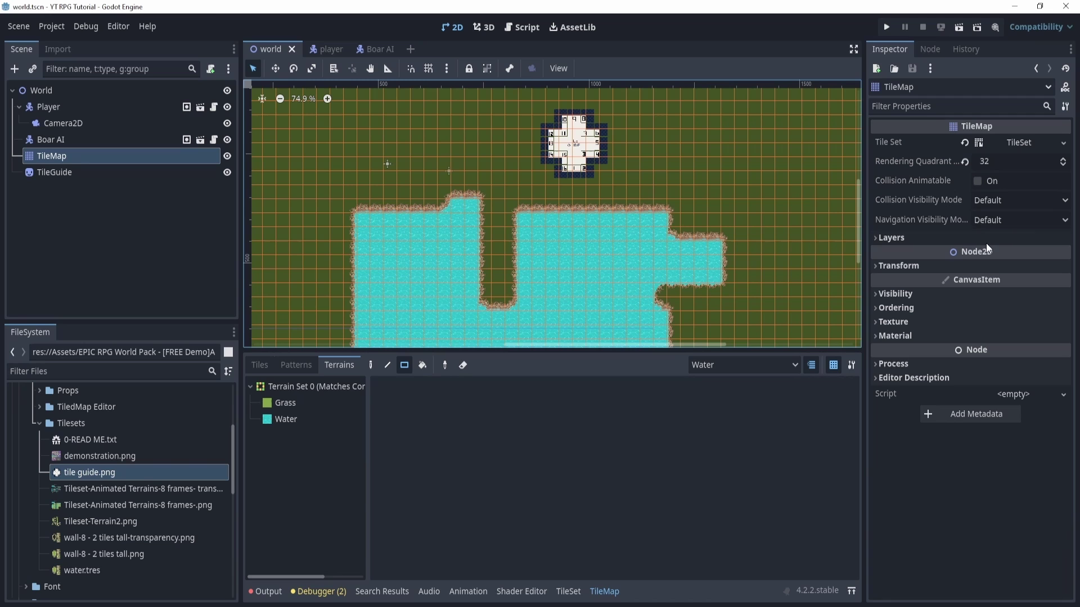
click(1024, 147)
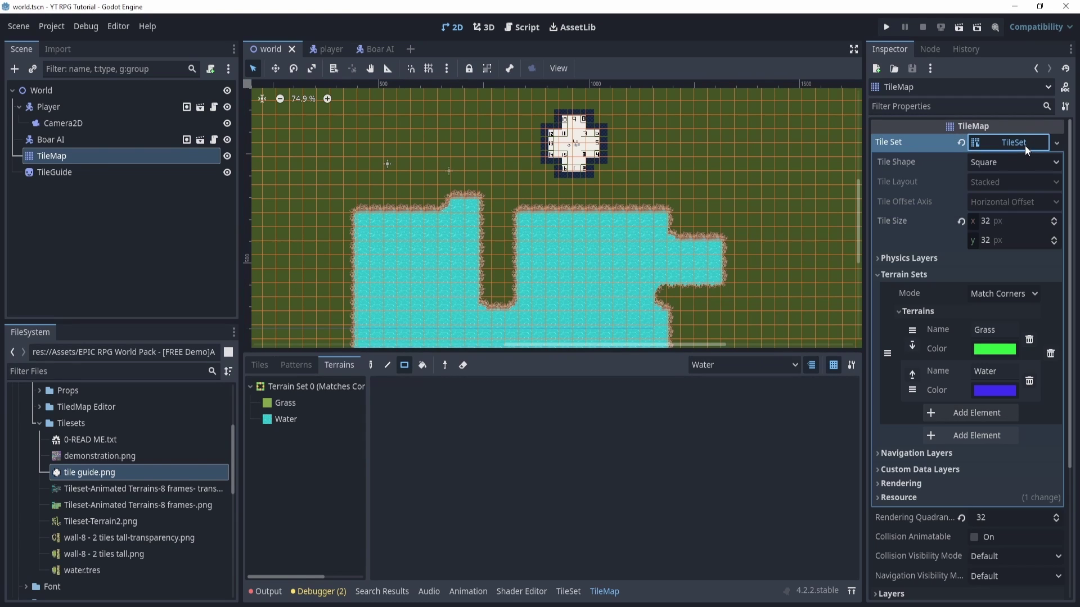
click(909, 257)
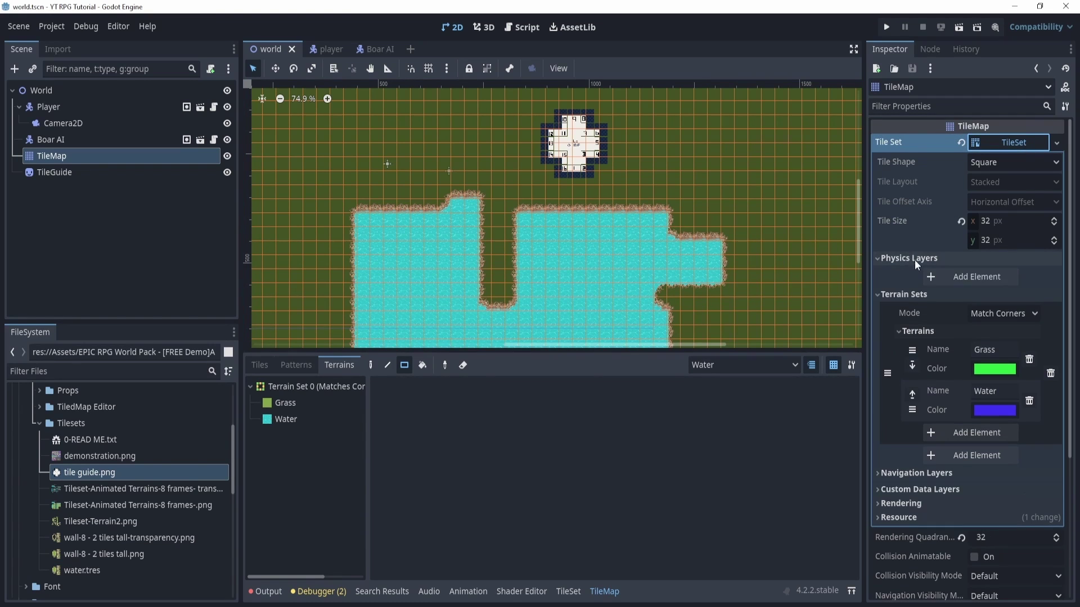
click(945, 277)
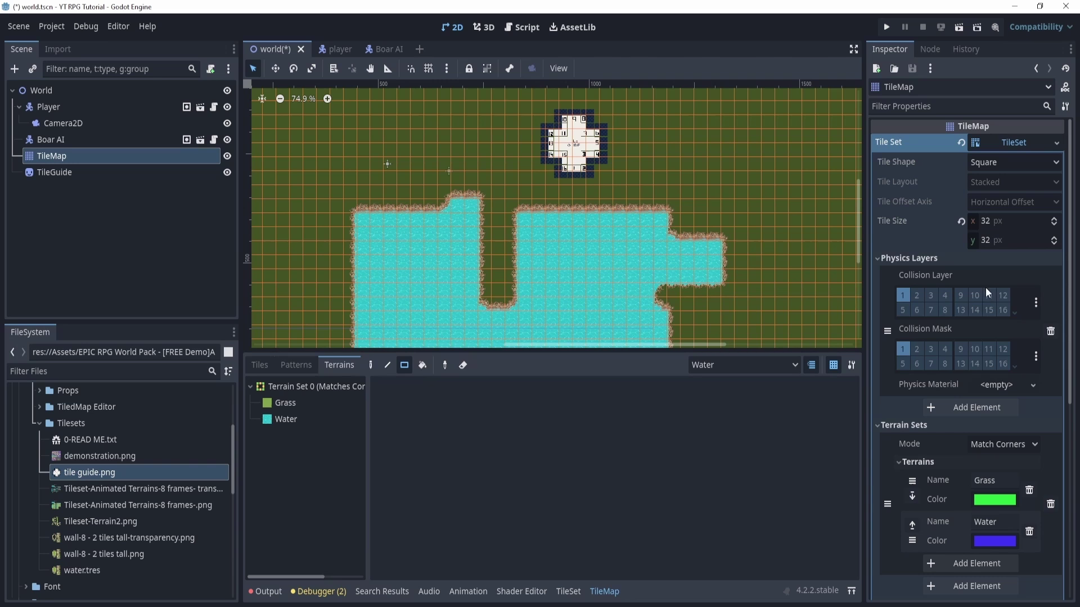
Step: Paint a full-tile Physics Layer 0 collision polygon onto the plain water tile in the animated terrain tileset
click(568, 591)
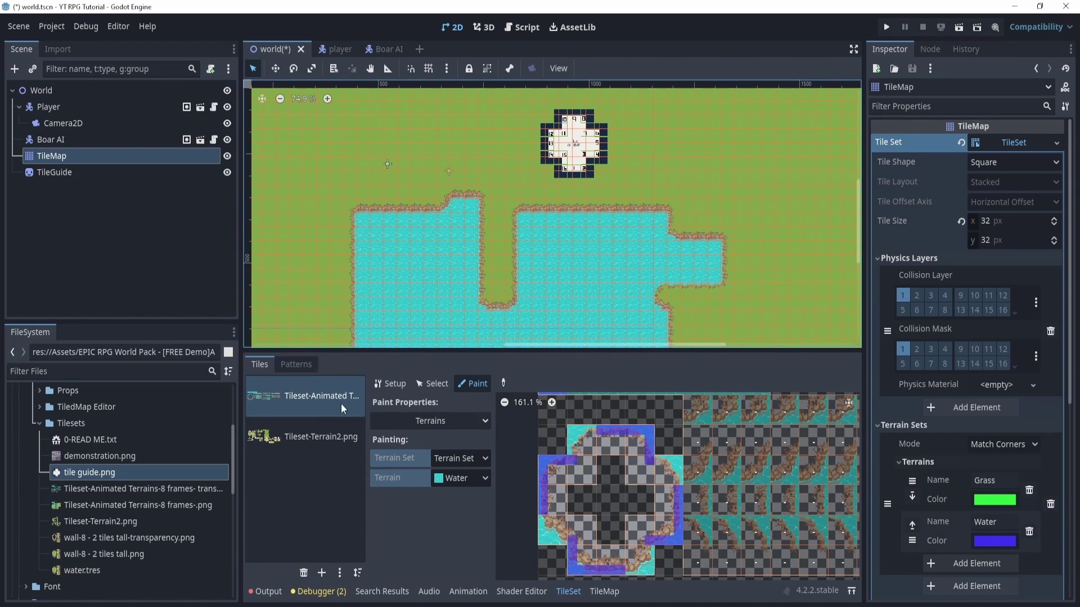
click(447, 422)
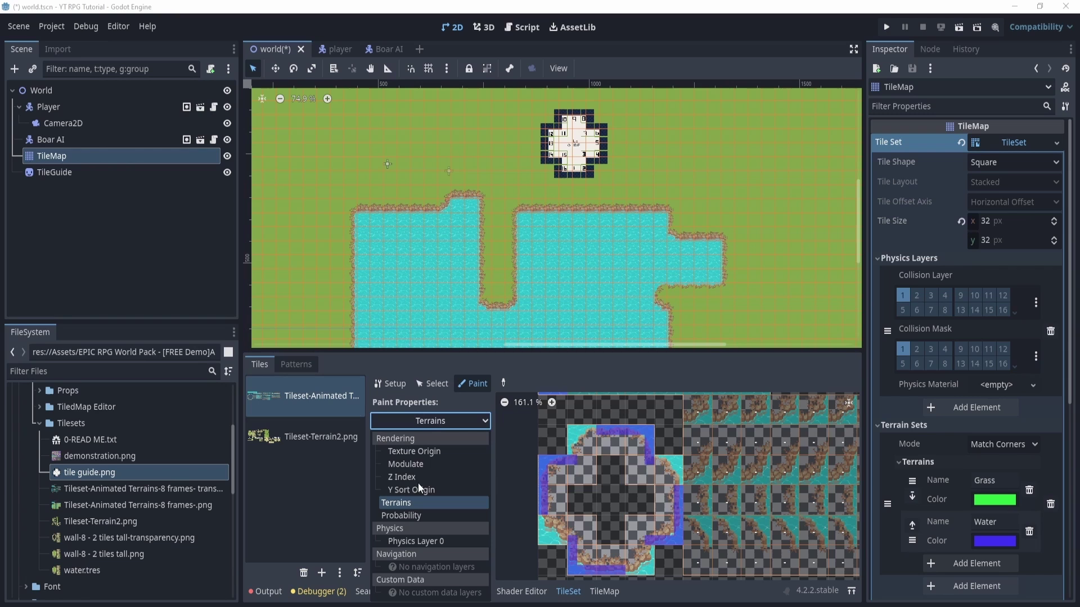
click(424, 541)
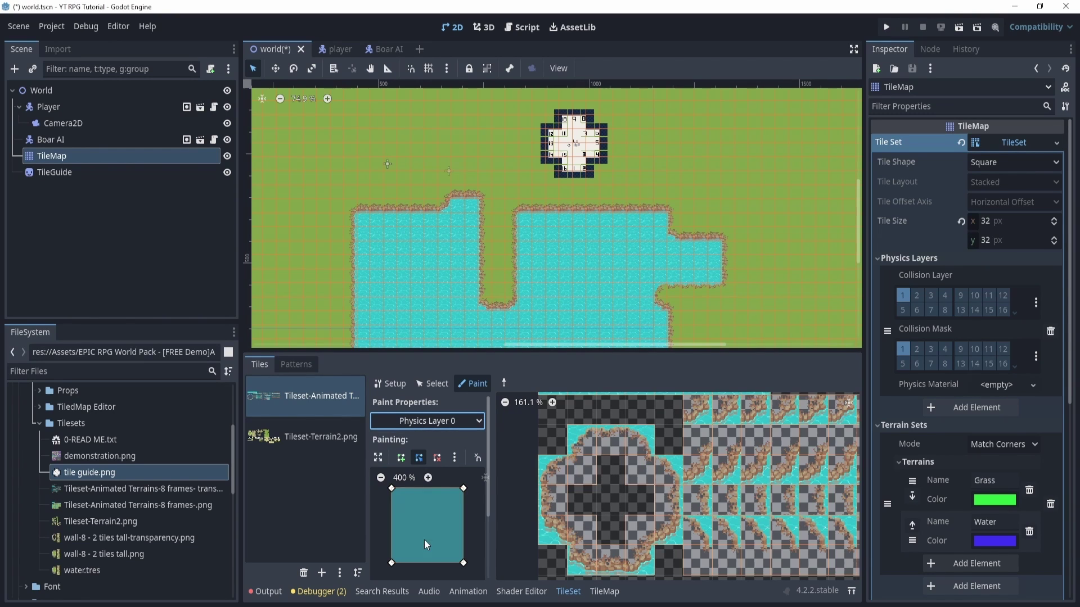
scroll(552, 488, up, 3)
click(553, 488)
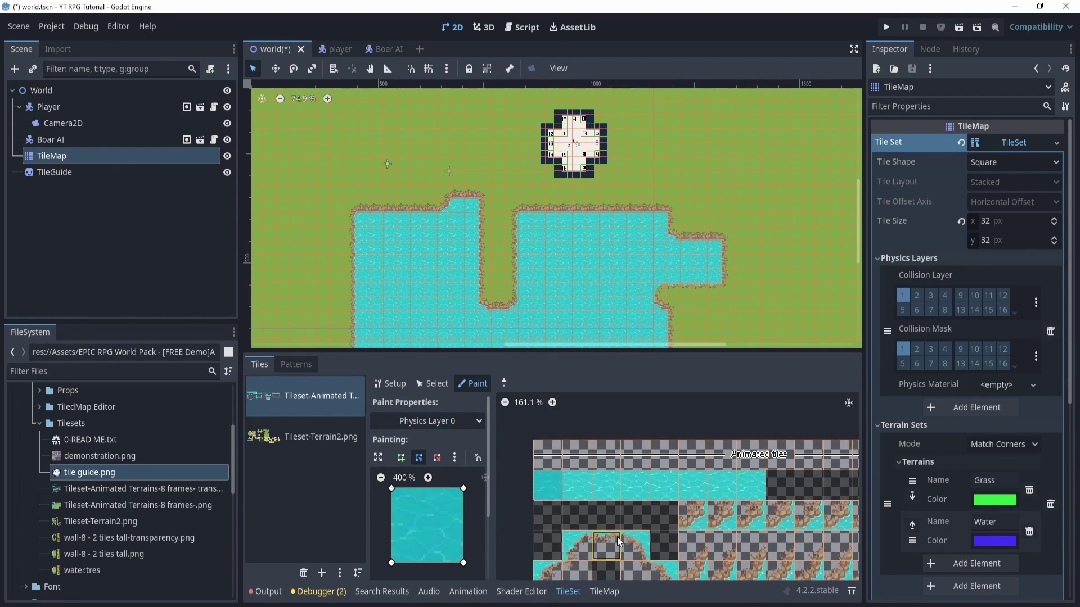
Step: Narrow the collision polygon to a strip covering about the tile's left third and paint it onto the upper left cliff-edge tile
middle_drag(616, 536, 650, 439)
middle_drag(580, 419, 569, 464)
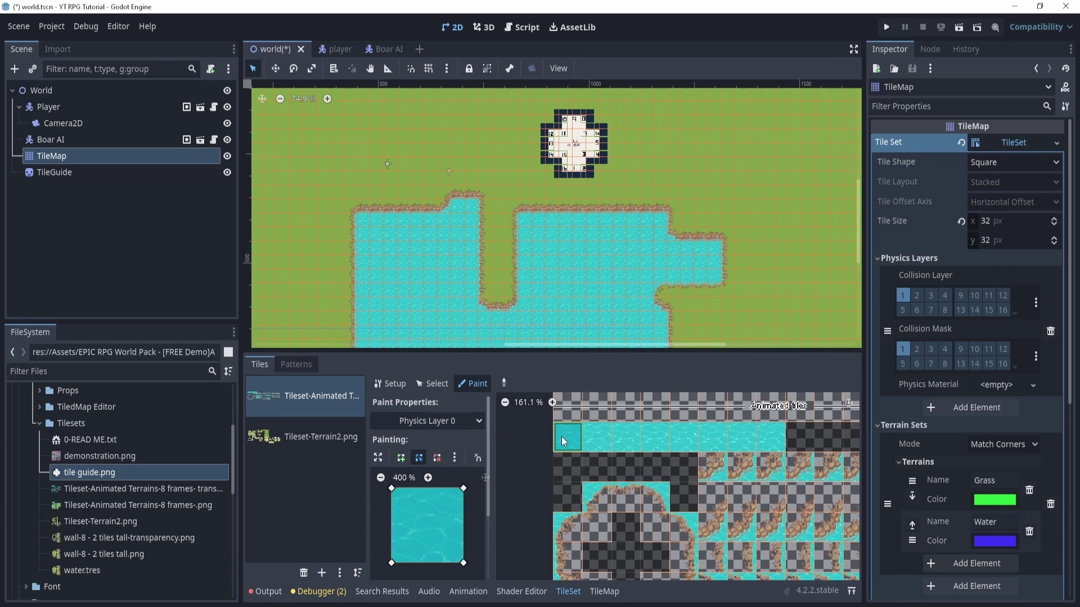
scroll(633, 473, up, 3)
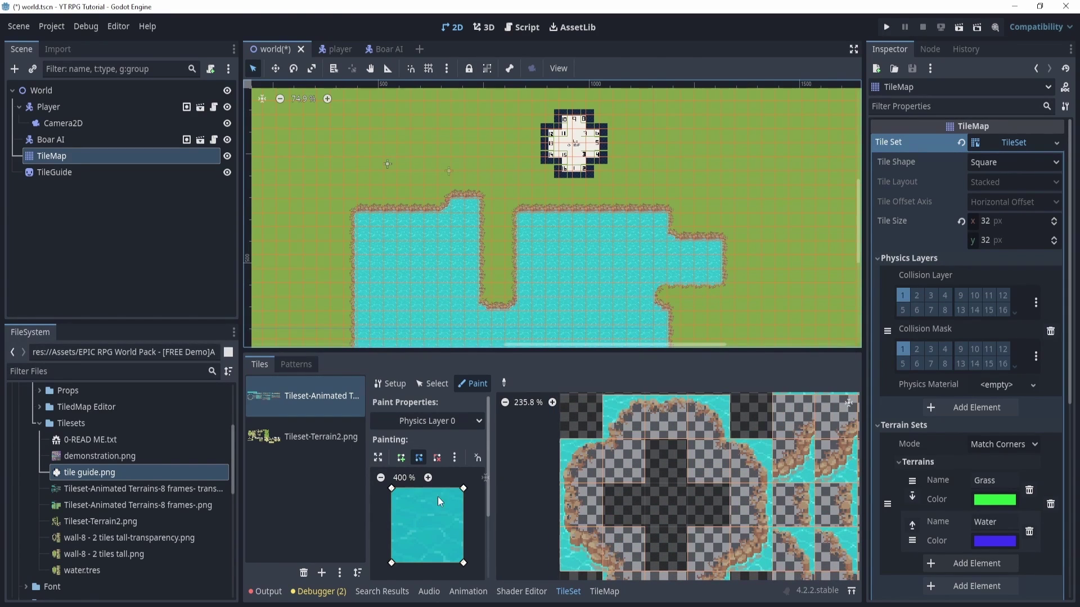
drag(462, 488, 416, 489)
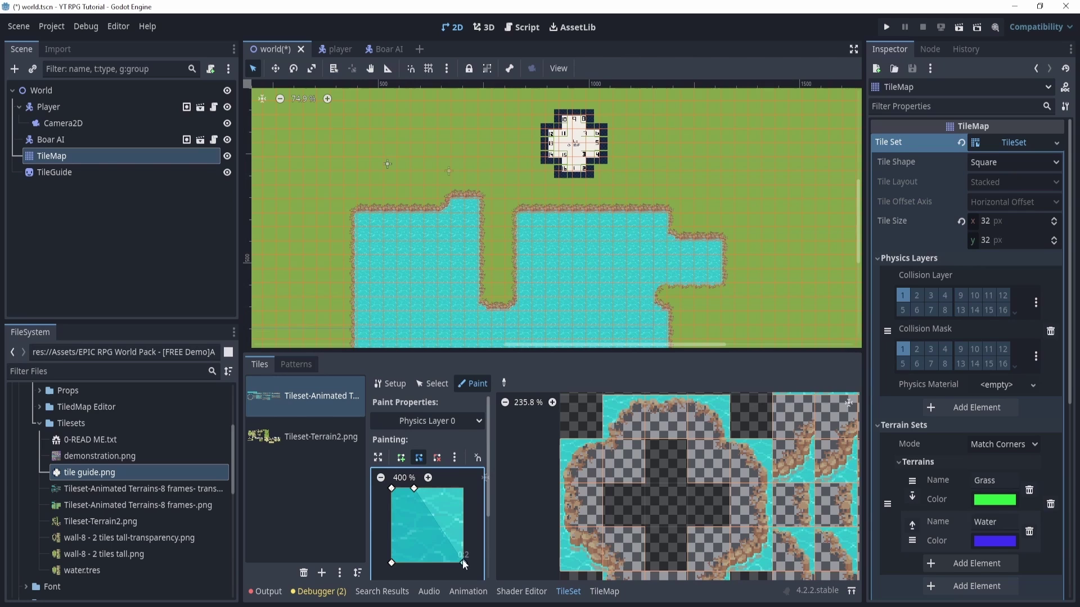
drag(464, 563, 413, 562)
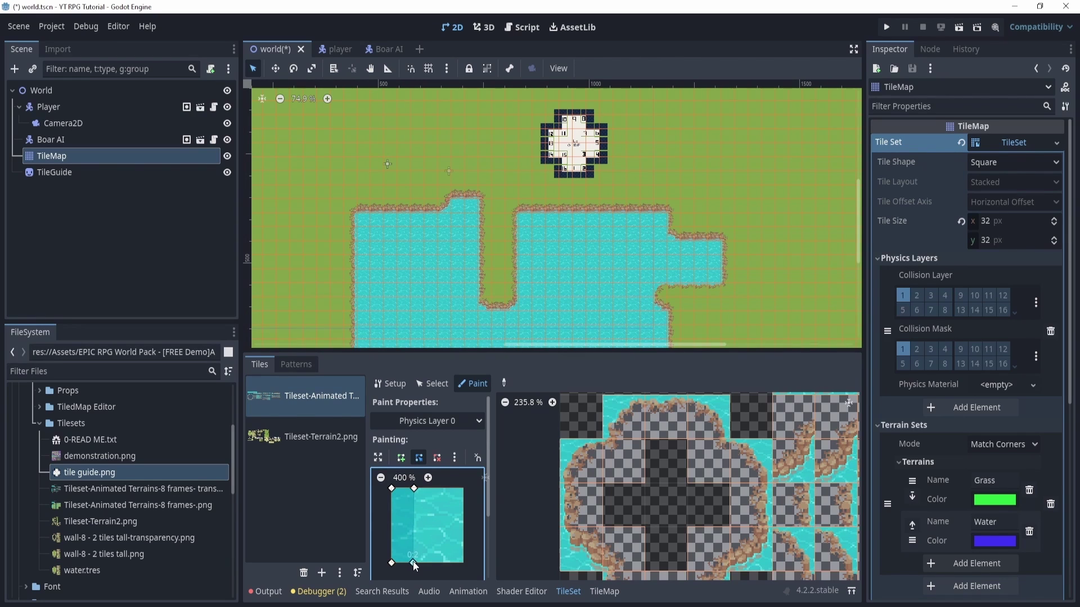
click(572, 511)
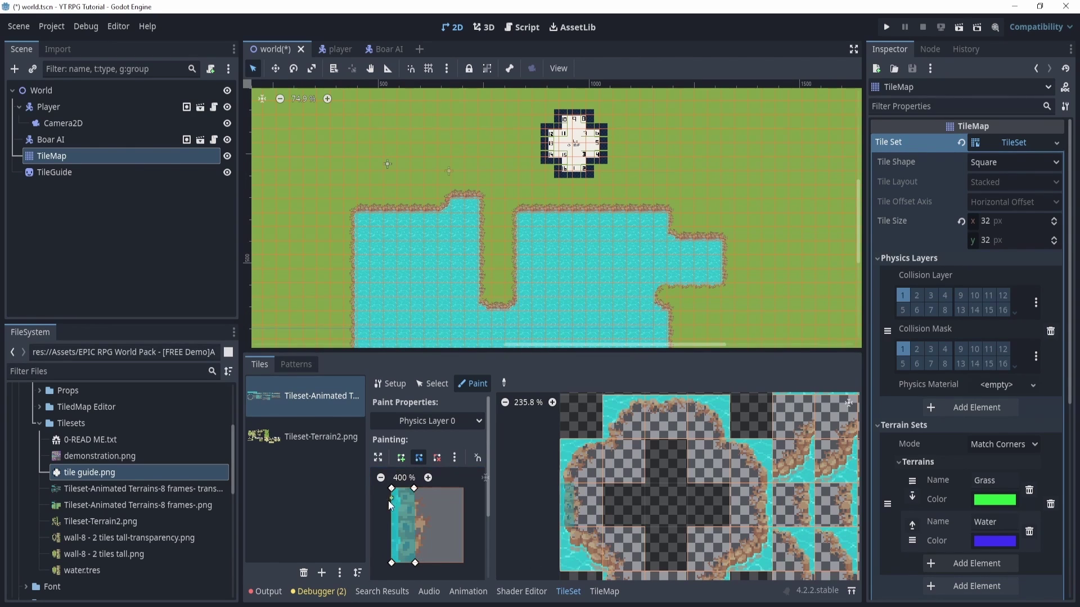
Step: Reshape the collision polygon into a narrow strip along the tile's right side and paint it onto the upper right cliff-edge tile
click(421, 488)
drag(421, 488, 463, 487)
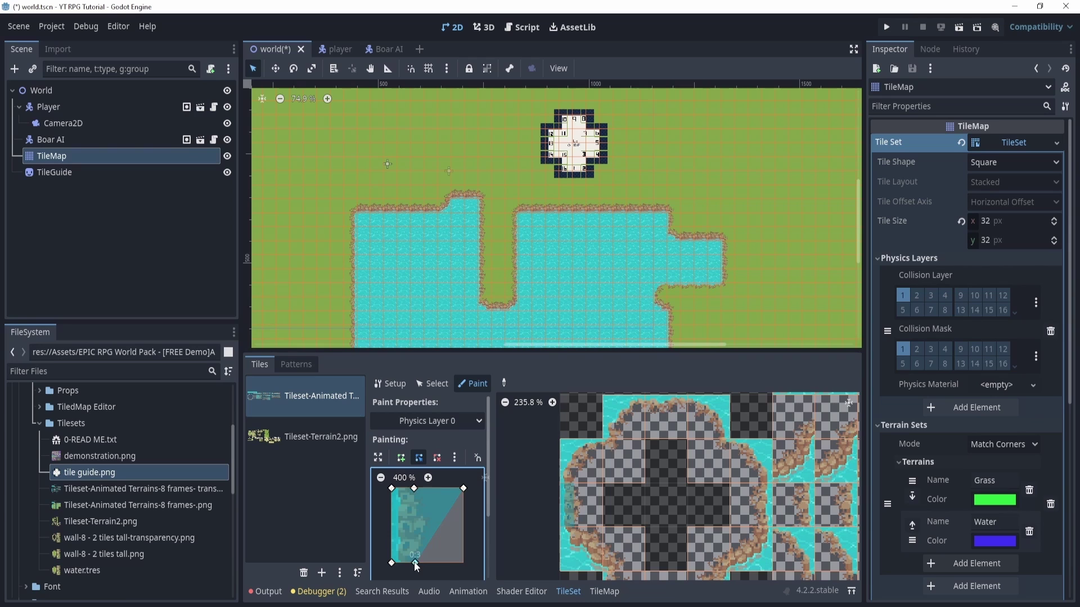
drag(414, 562, 464, 563)
drag(392, 563, 446, 563)
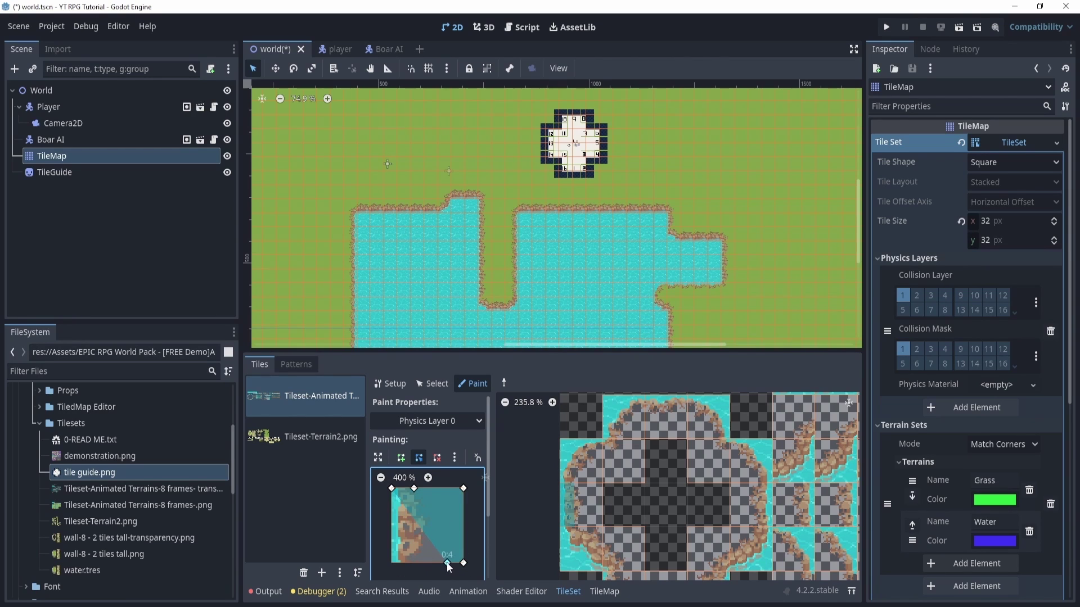
drag(392, 489, 446, 488)
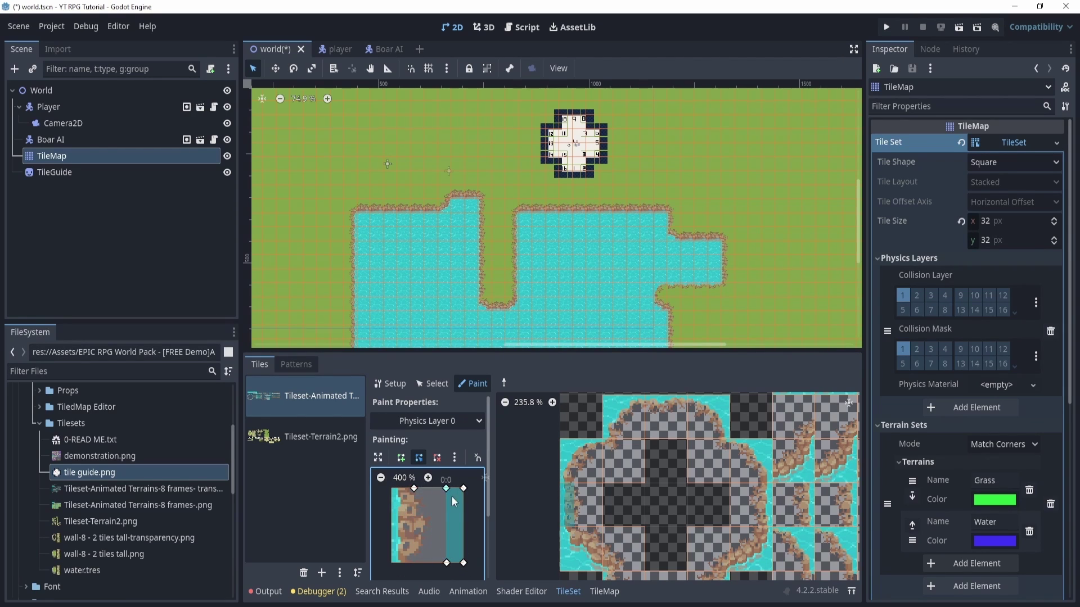
click(756, 506)
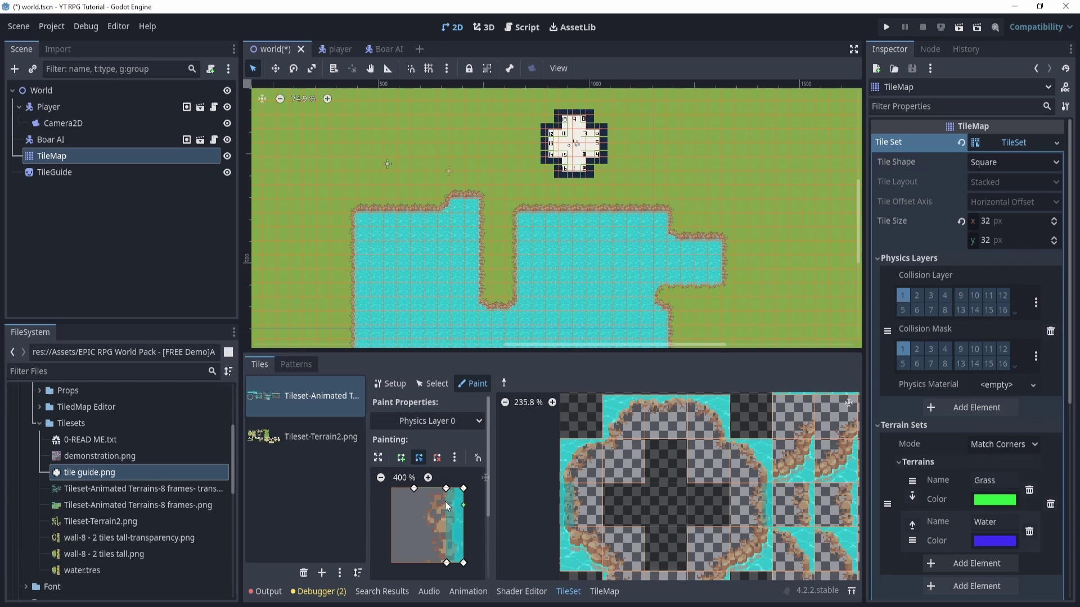
Step: Delete the points of the right-side collision polygon to clear the physics shape used for painting
scroll(780, 412, down, 1)
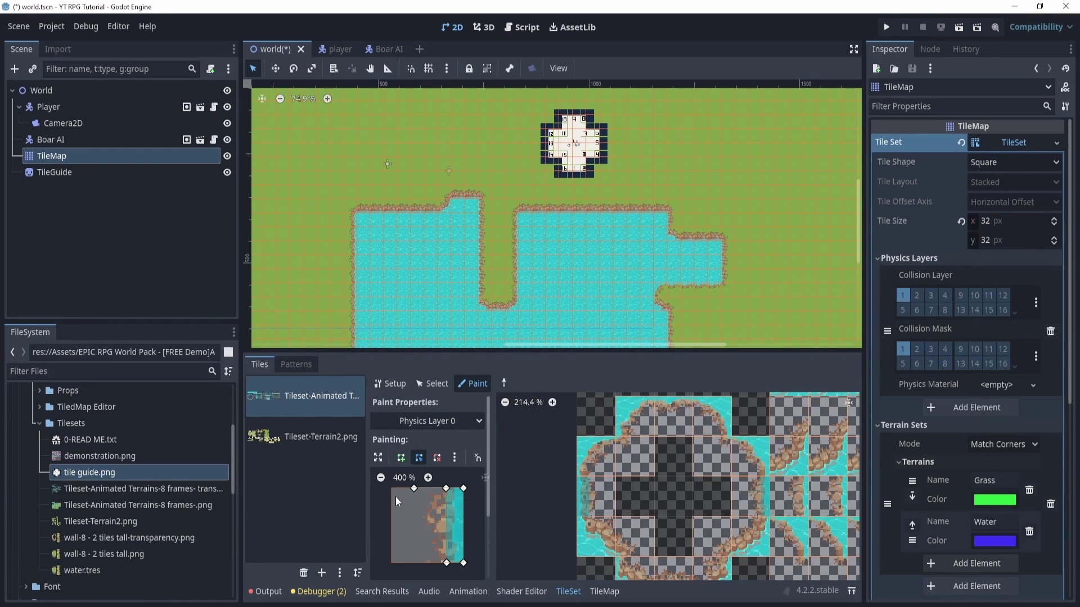
click(437, 457)
drag(445, 489, 464, 490)
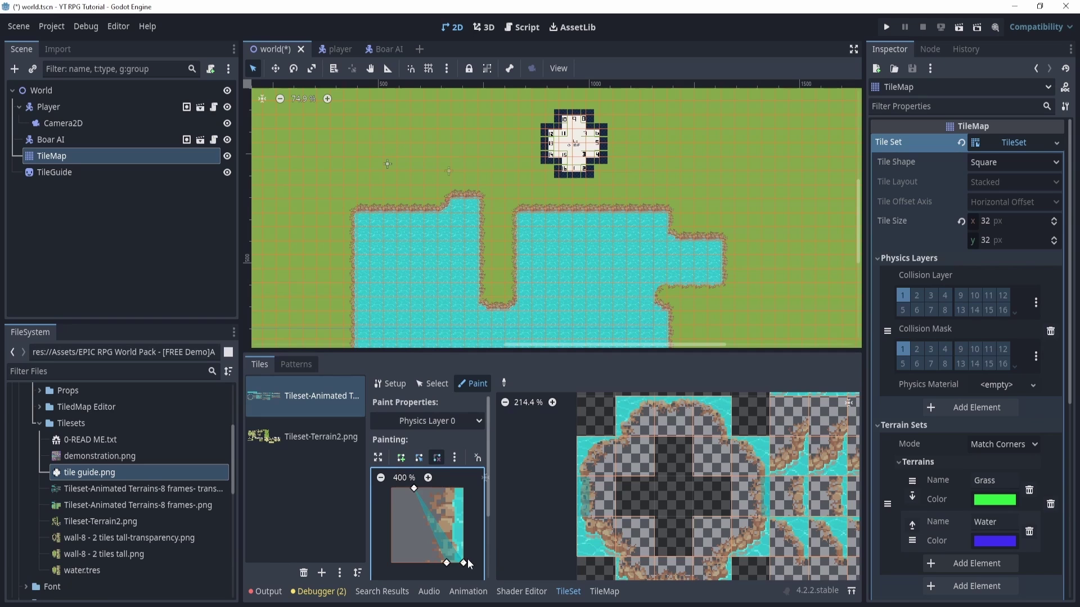
click(467, 564)
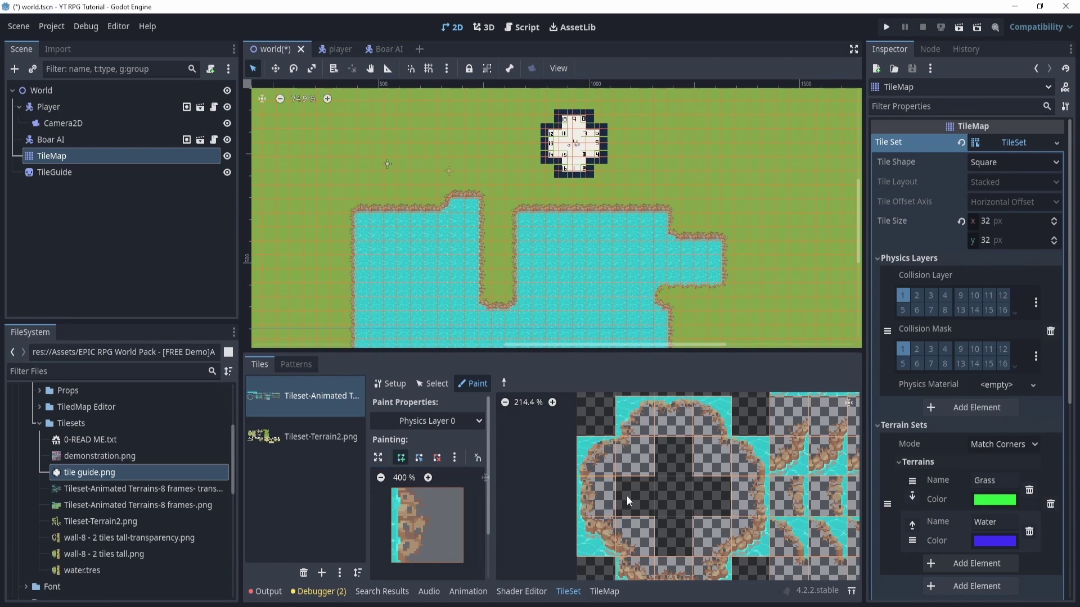
Step: Run the project to view the painted water and cliff terrain in the game, and close the debug window
scroll(629, 501, down, 2)
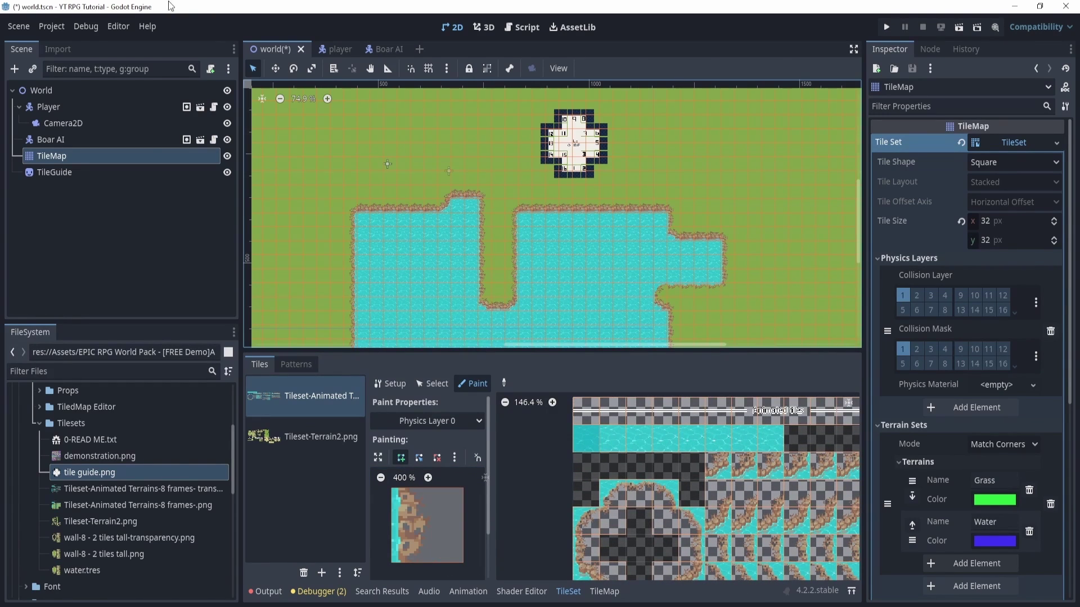
click(93, 27)
click(886, 27)
click(884, 28)
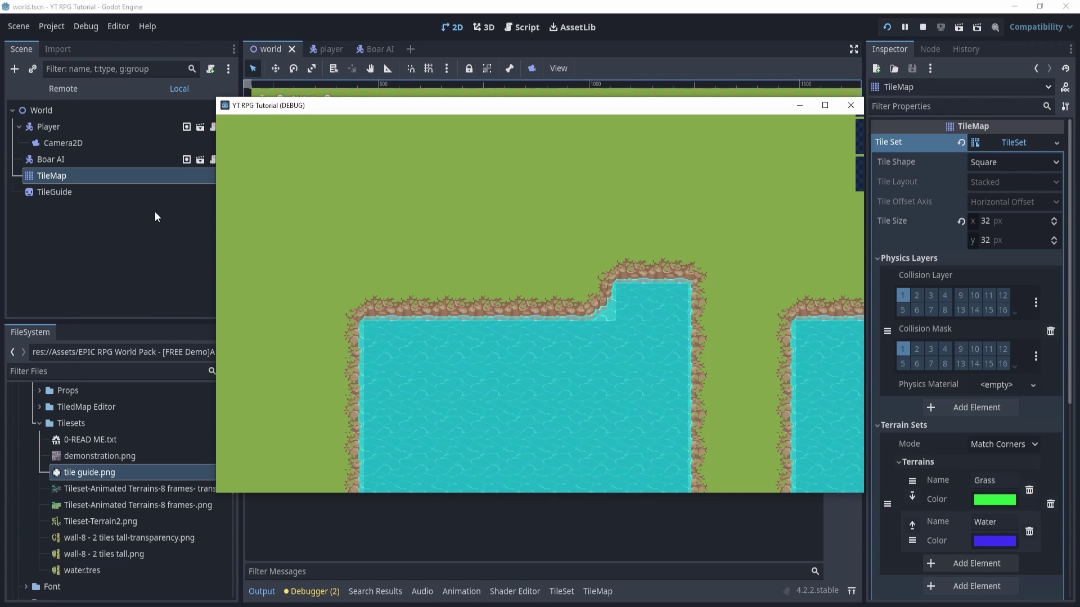
click(850, 106)
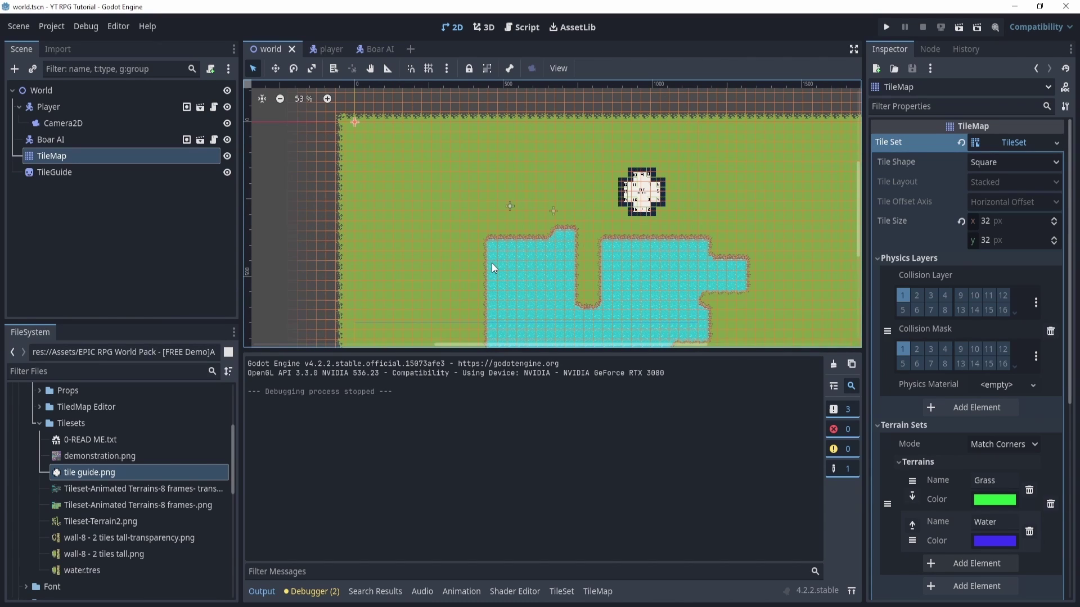
Step: Move the TileMap node above Player as World's first child, and collapse its Tile Set properties
drag(53, 156, 46, 102)
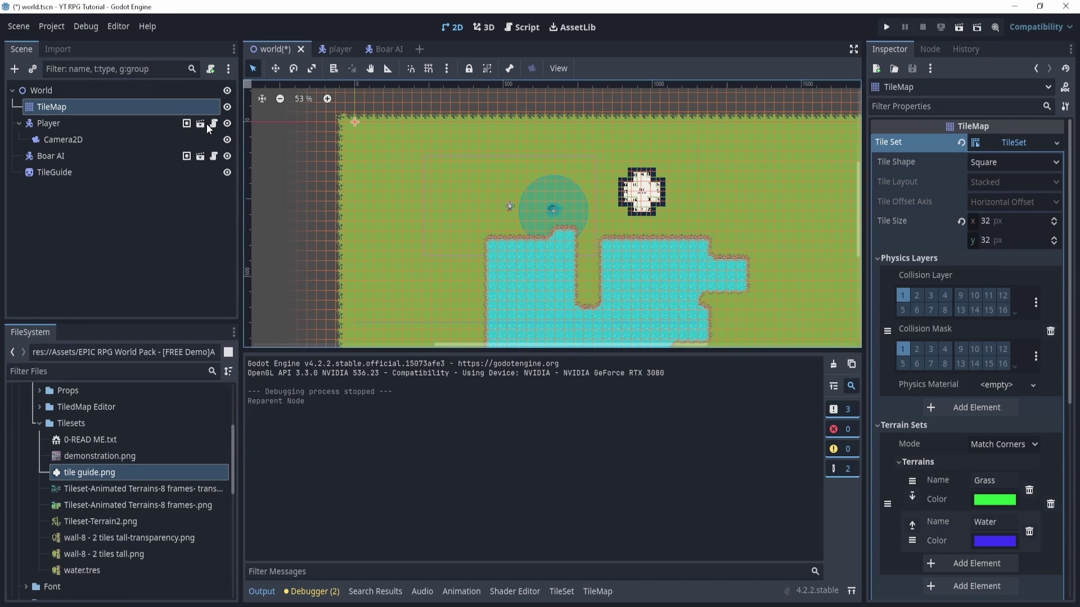
click(947, 258)
click(934, 275)
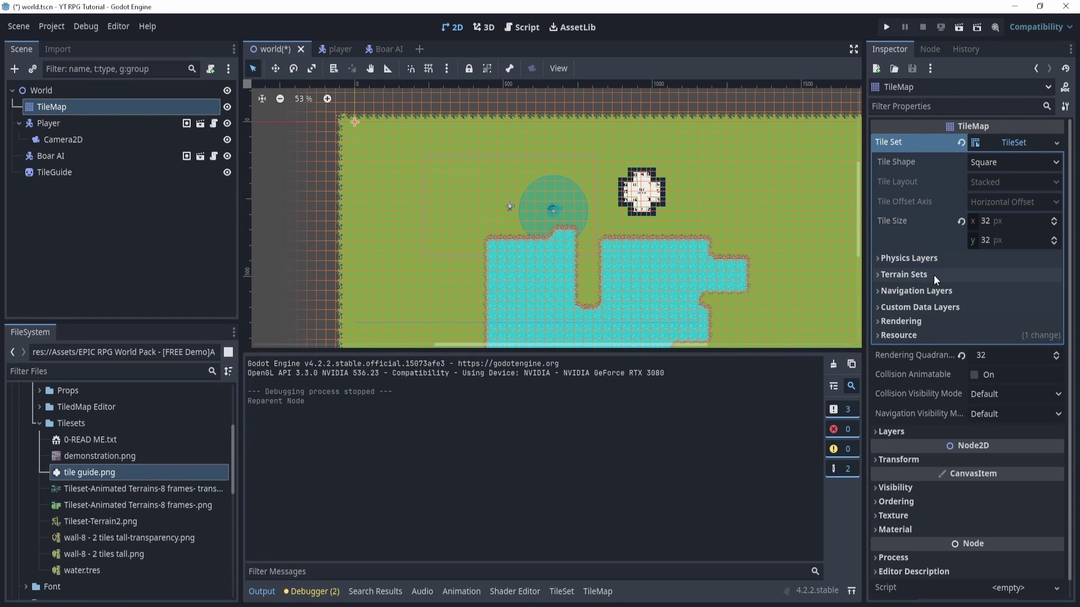
click(1027, 141)
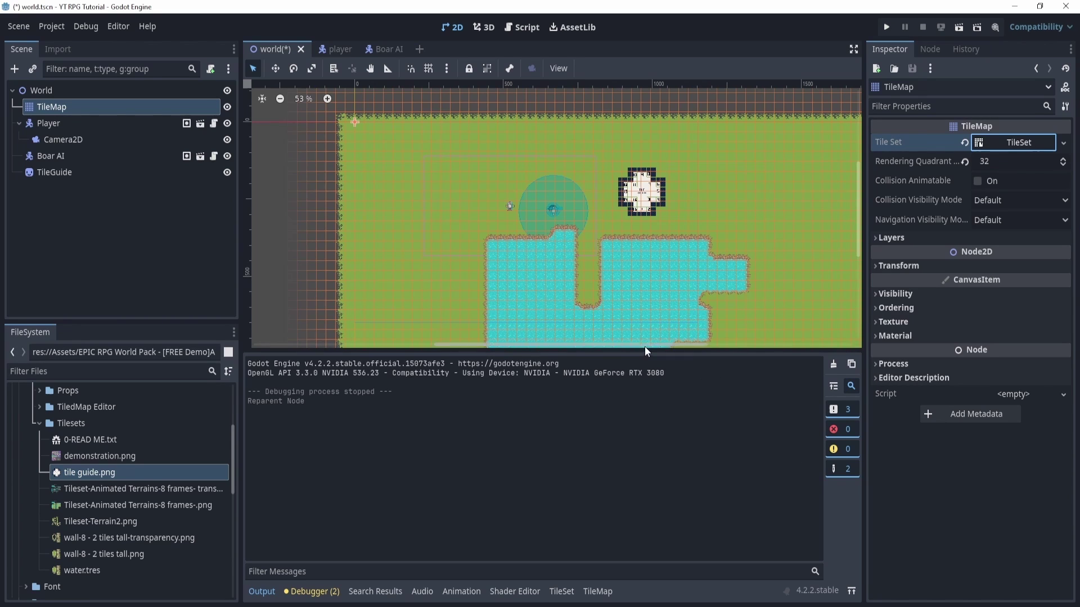
drag(646, 353, 653, 494)
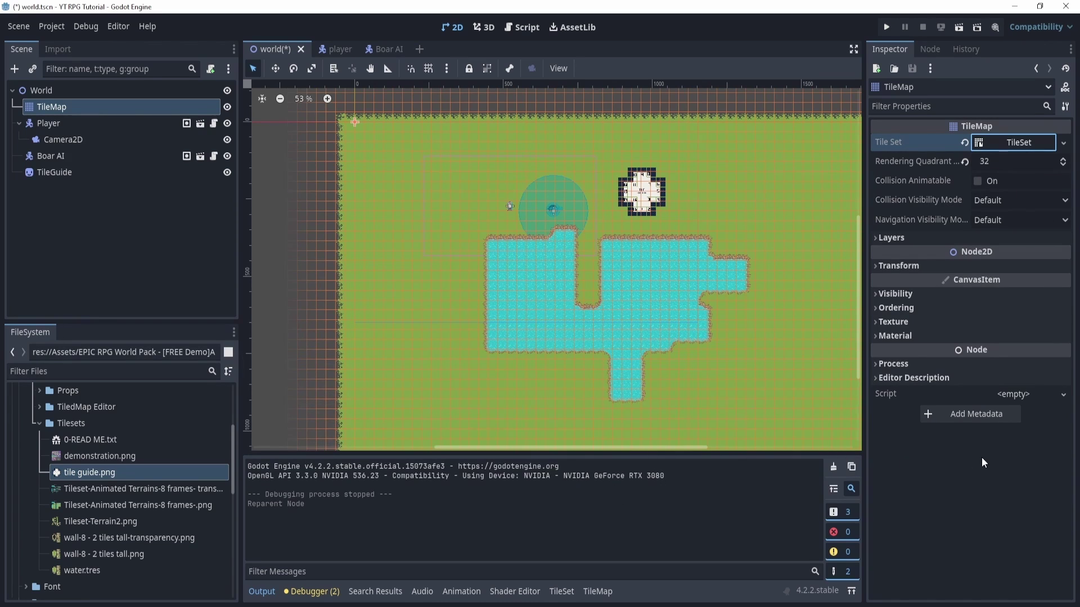